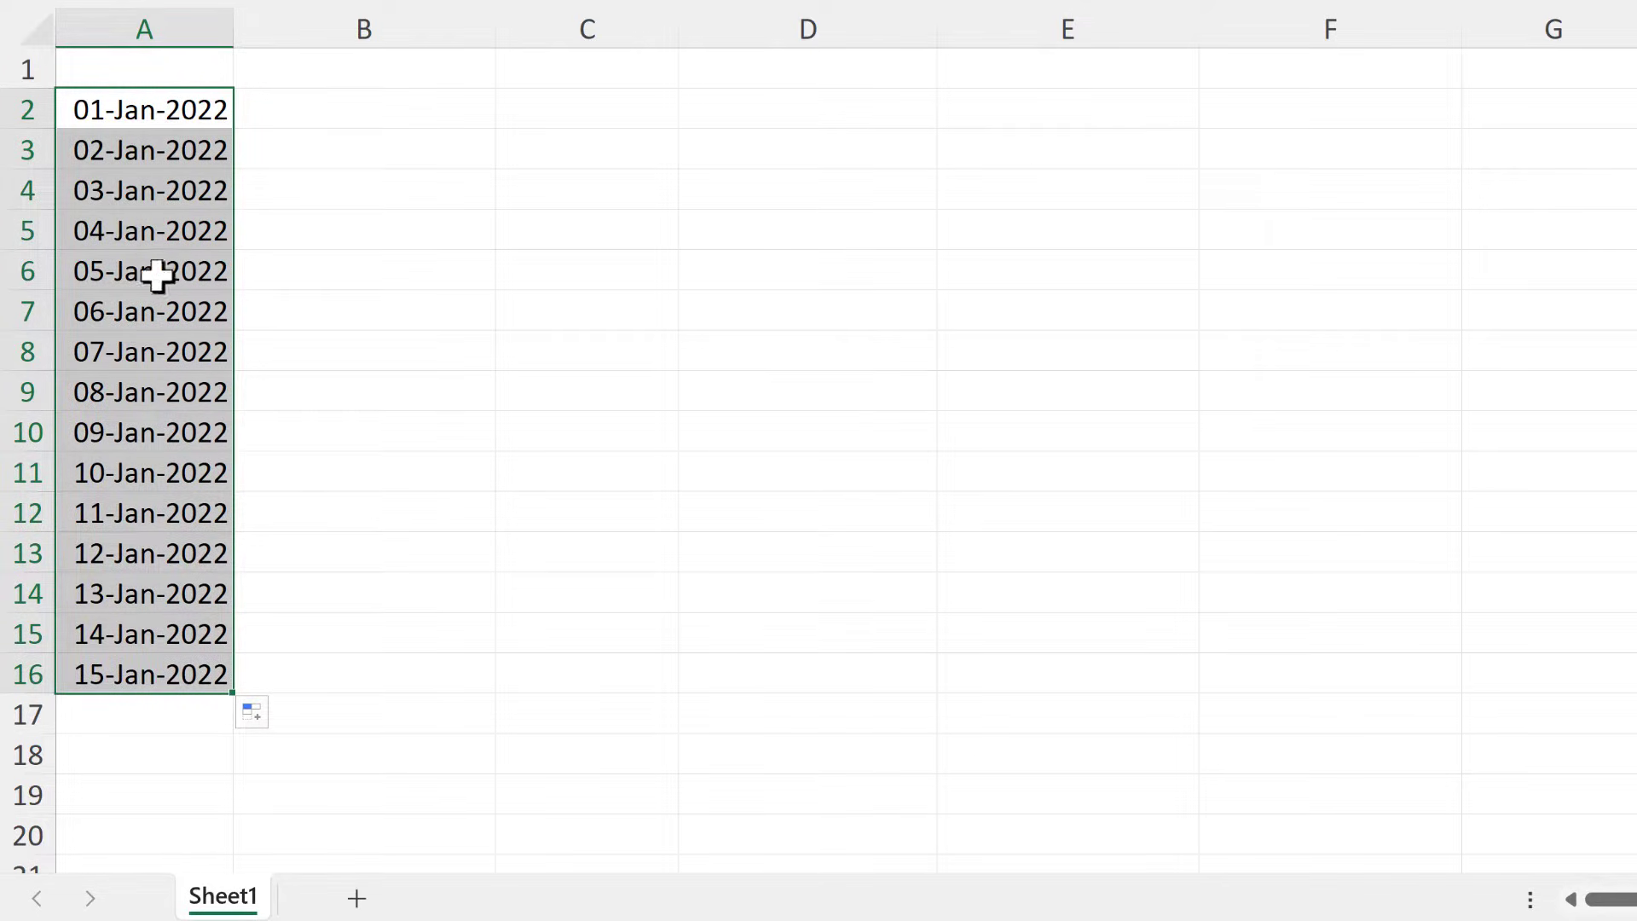
- Change the filled A2:A16 dates from daily to yearly with Fill Years
click(254, 717)
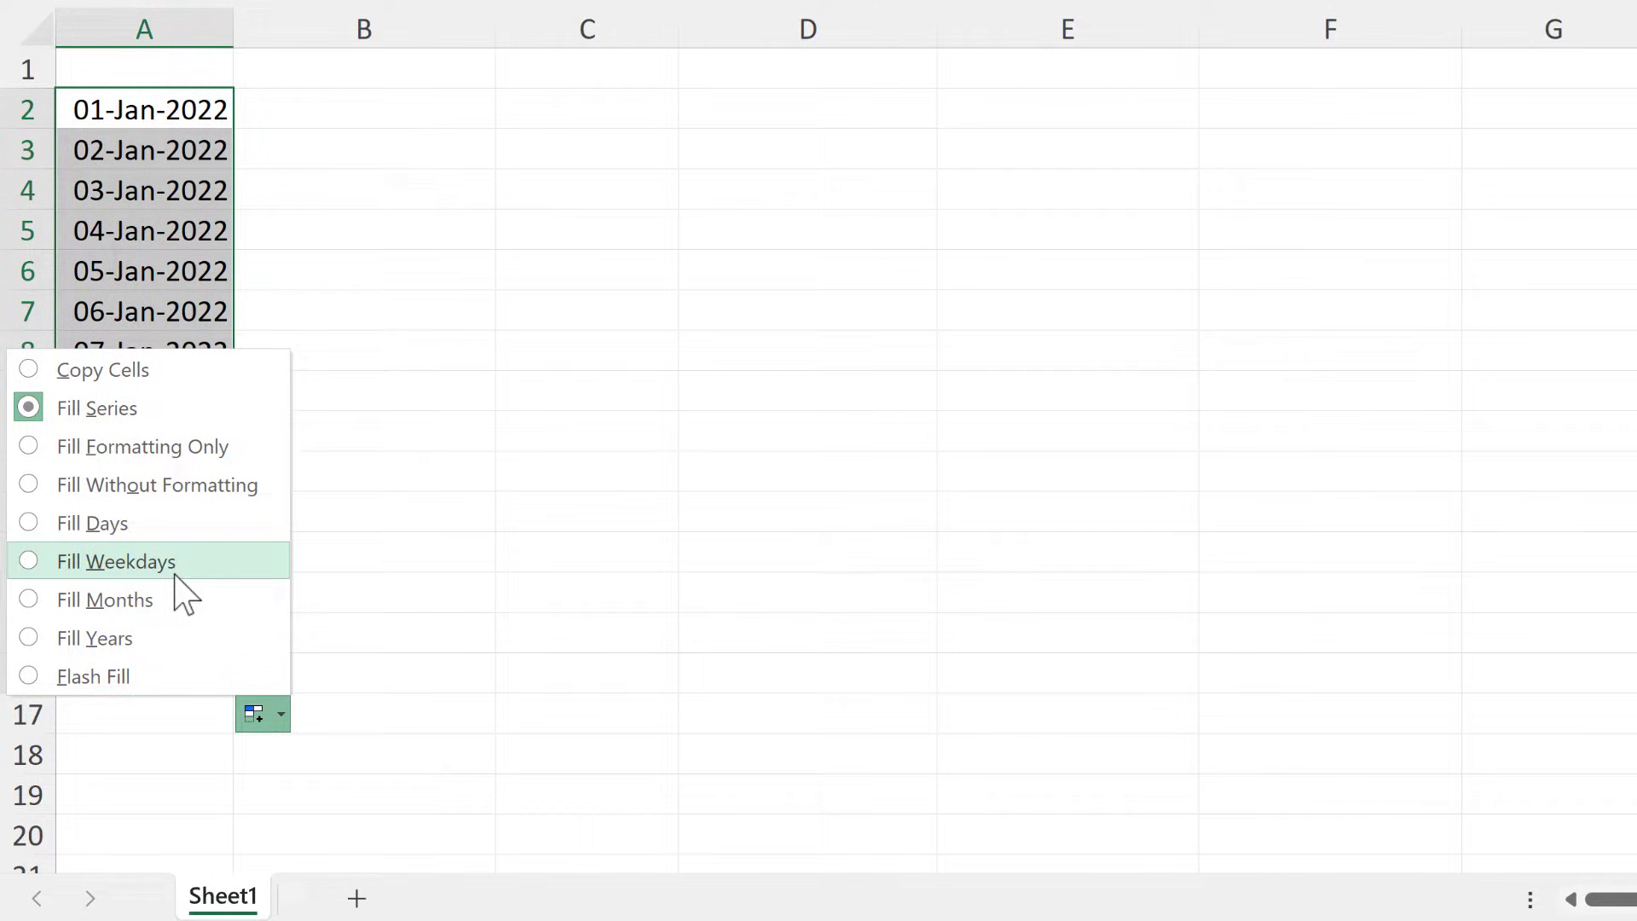
click(189, 638)
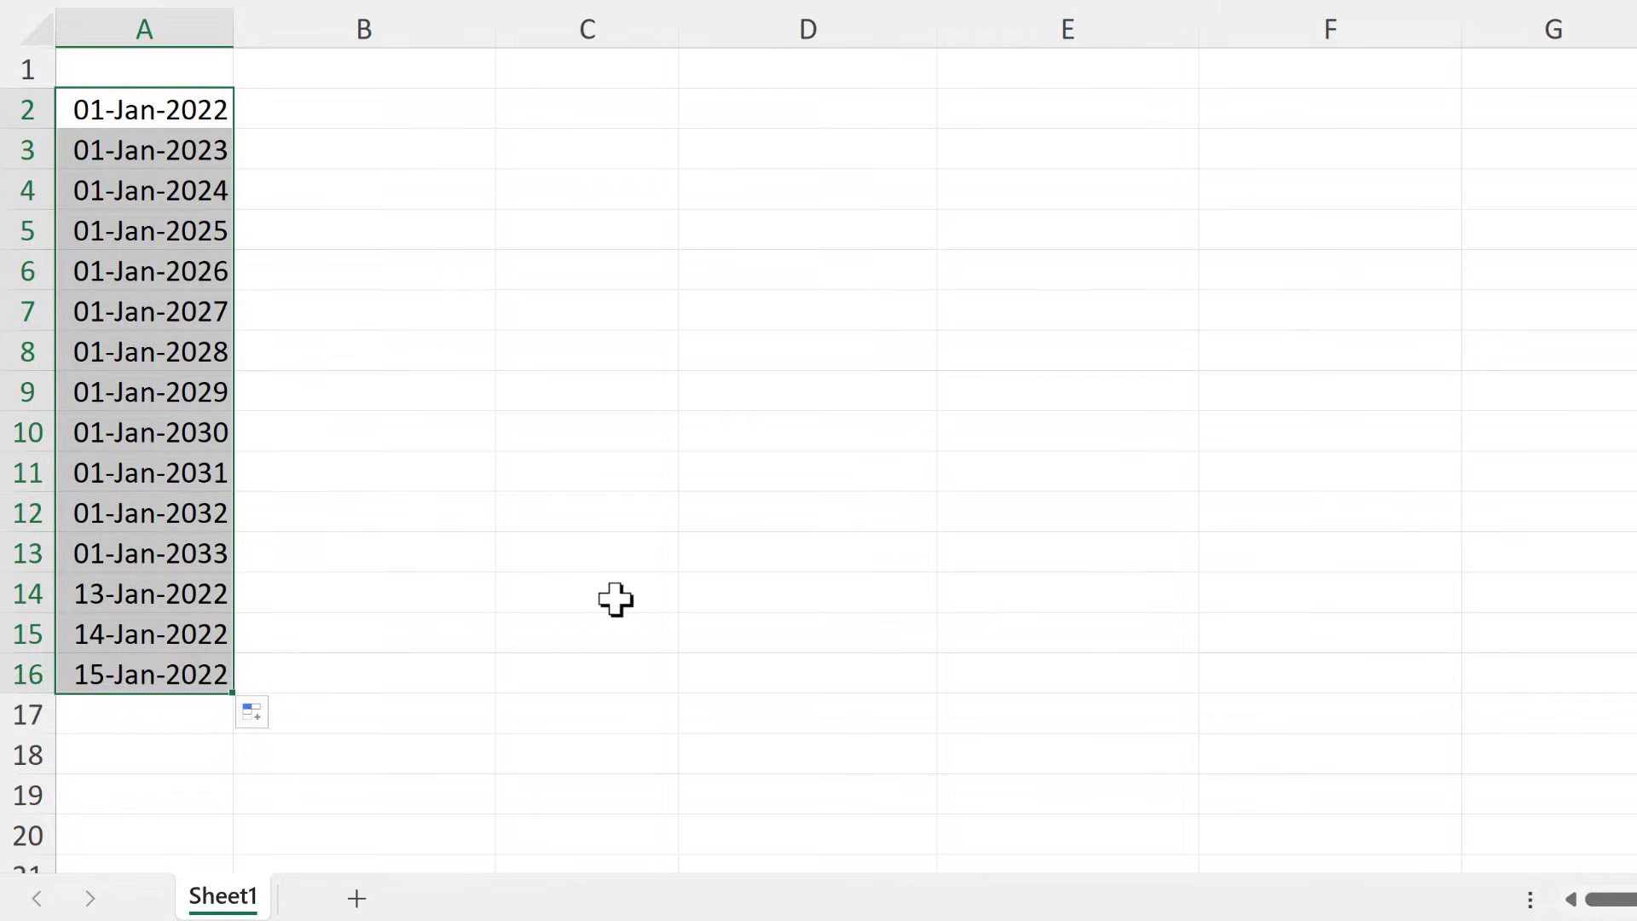
- Enter the date 1/01/2022 in cell B2
click(362, 112)
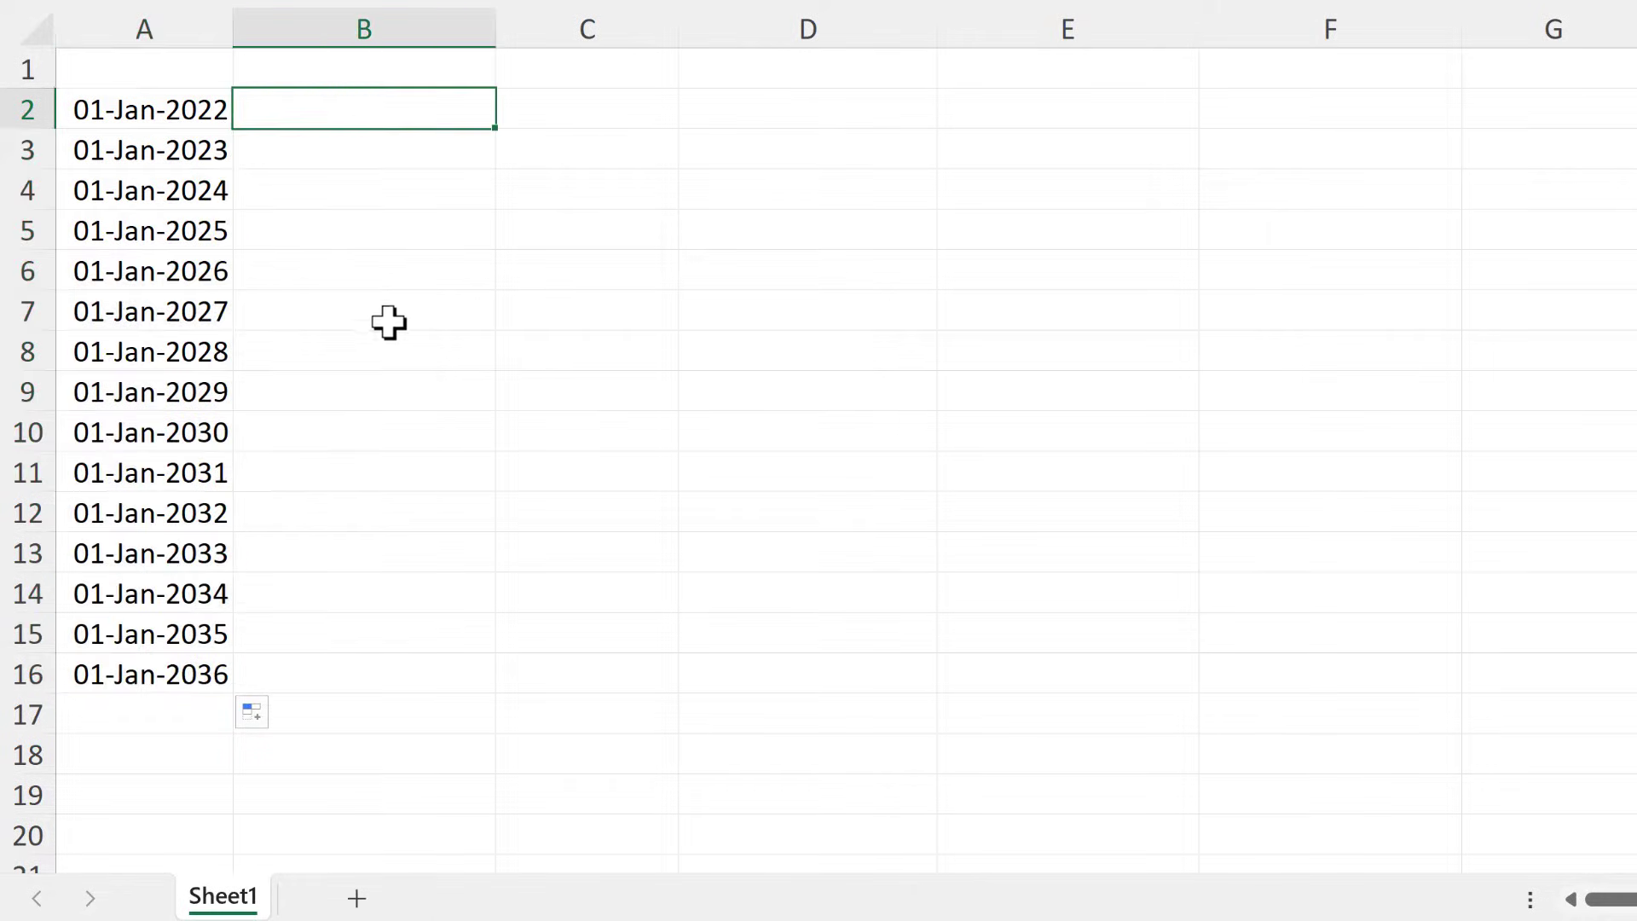
text(1/1/2)
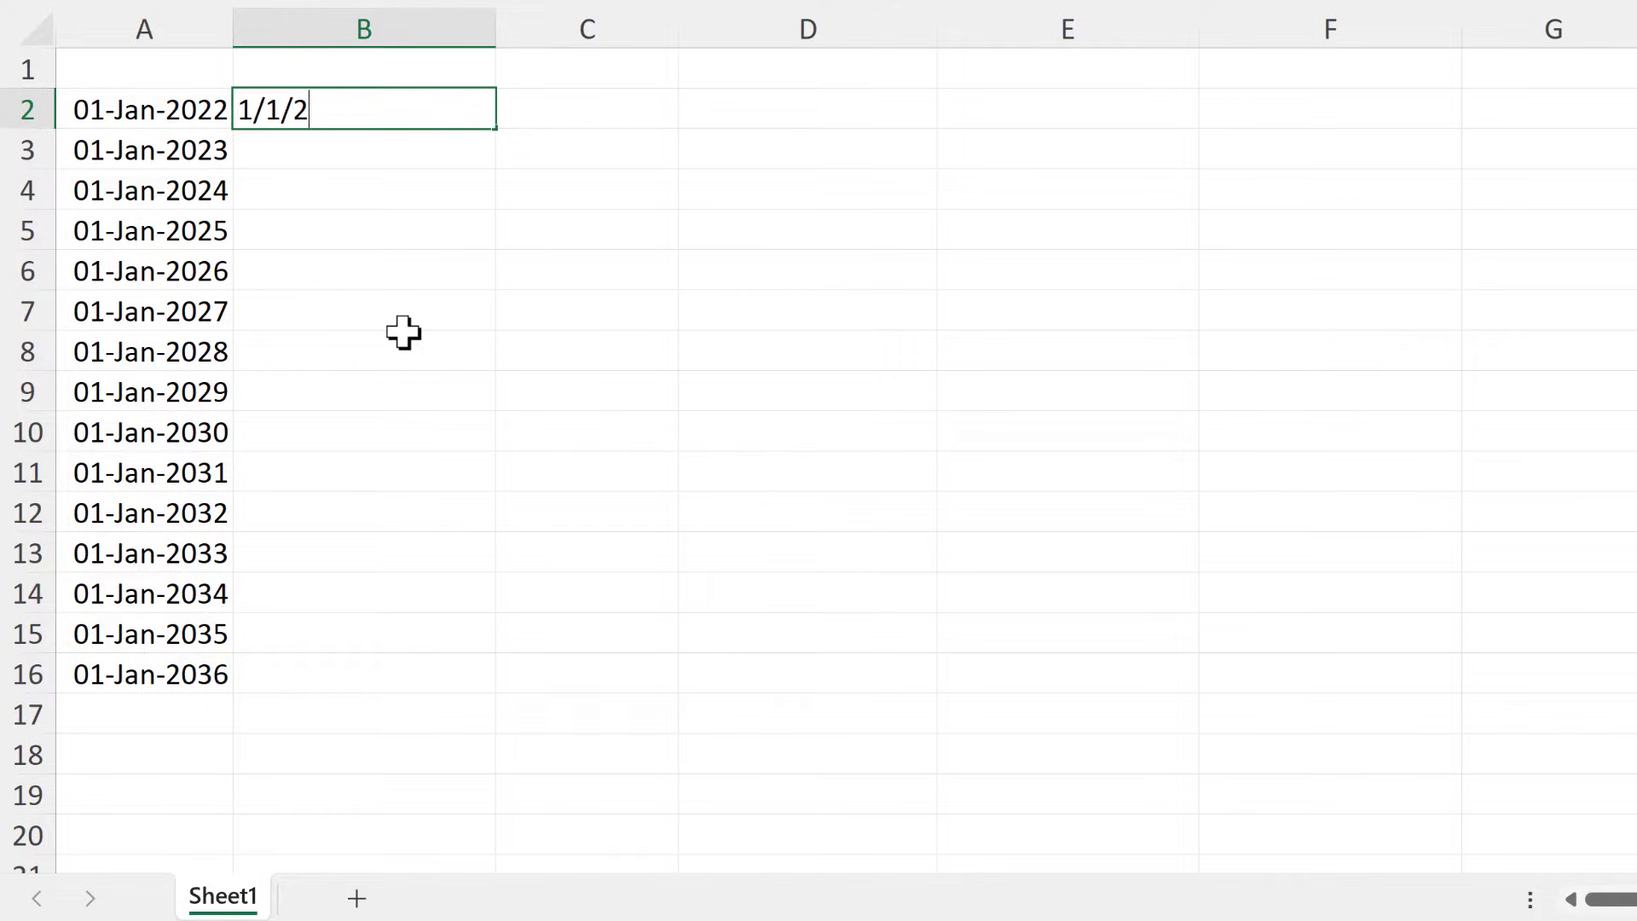
text(/01/2022)
key(Return)
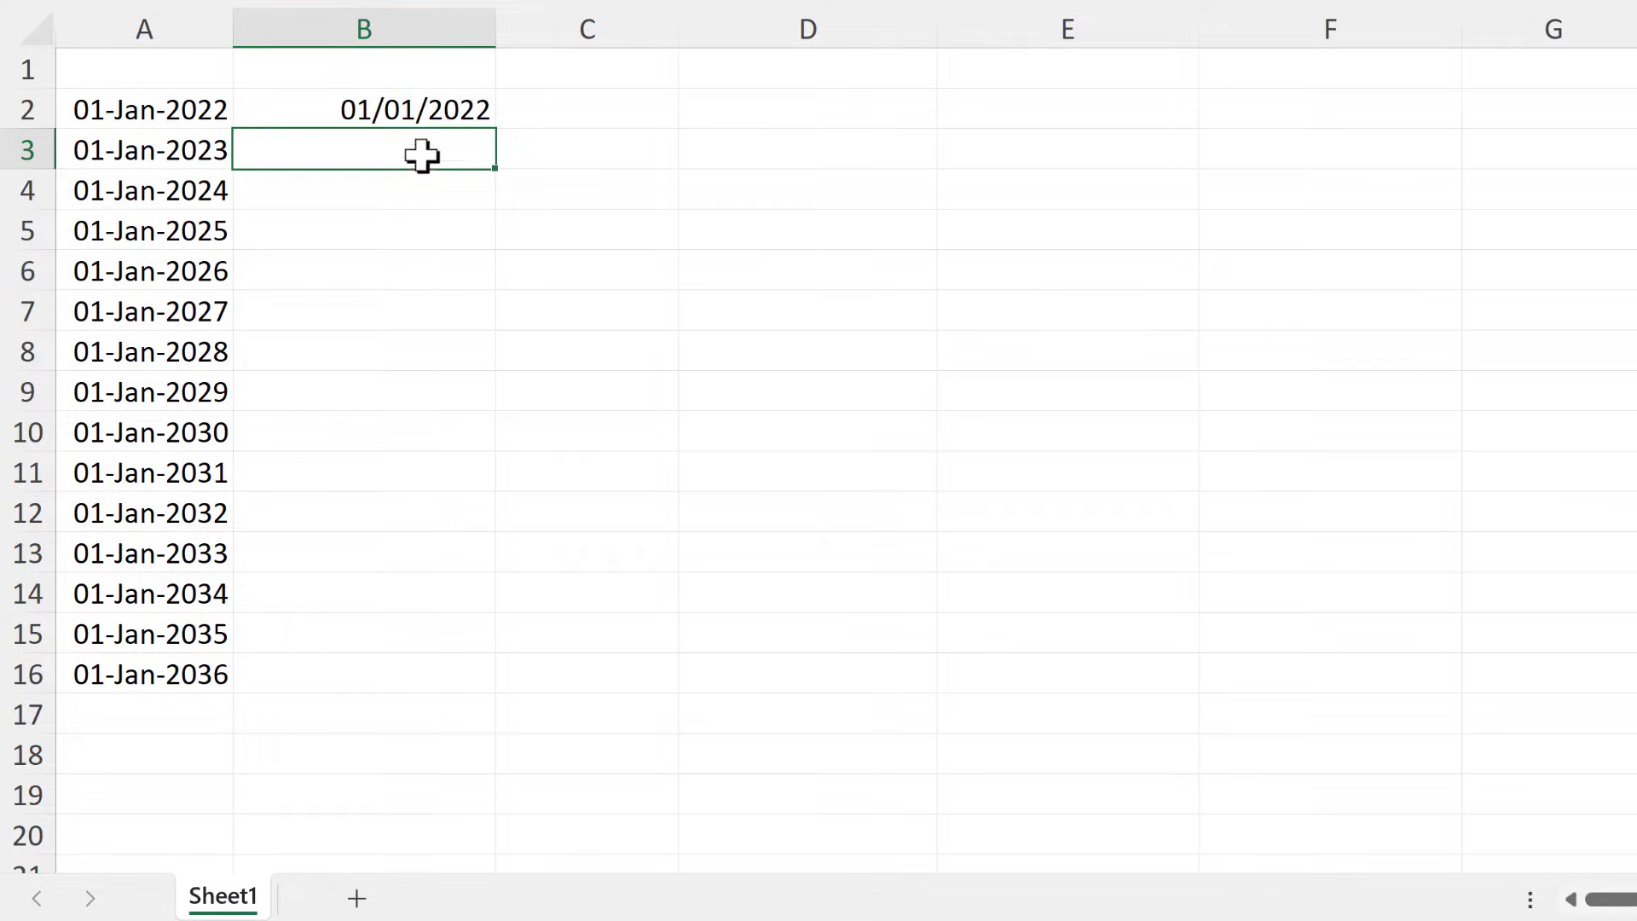
- Give B2 the custom number format dd-mmm-yyyy hh:mm
click(412, 110)
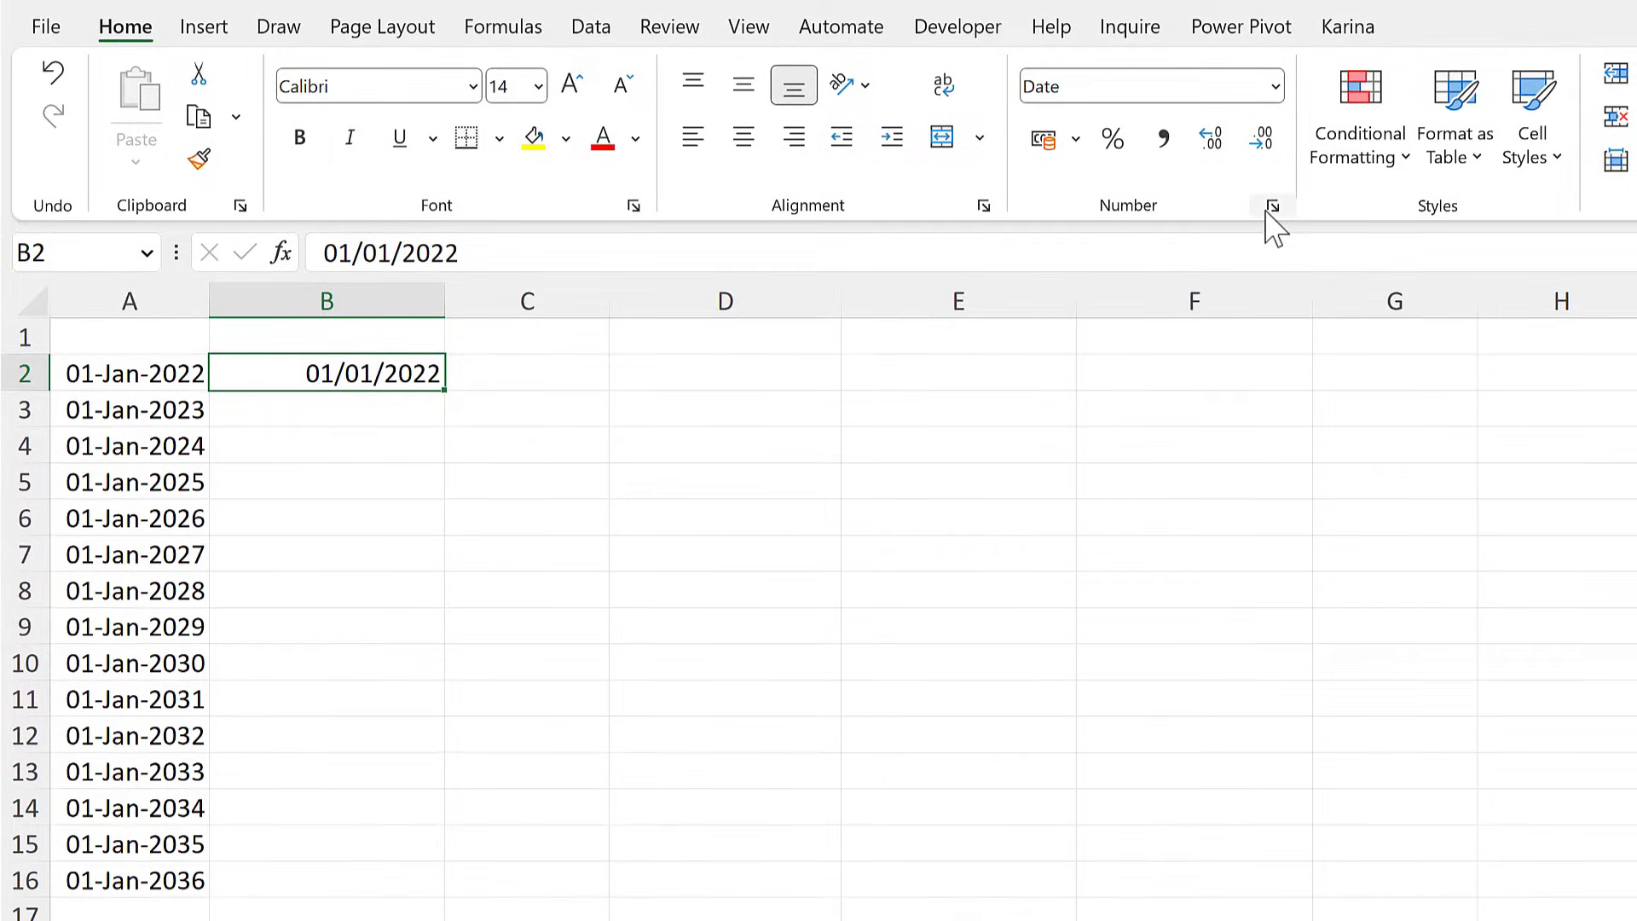
click(1271, 206)
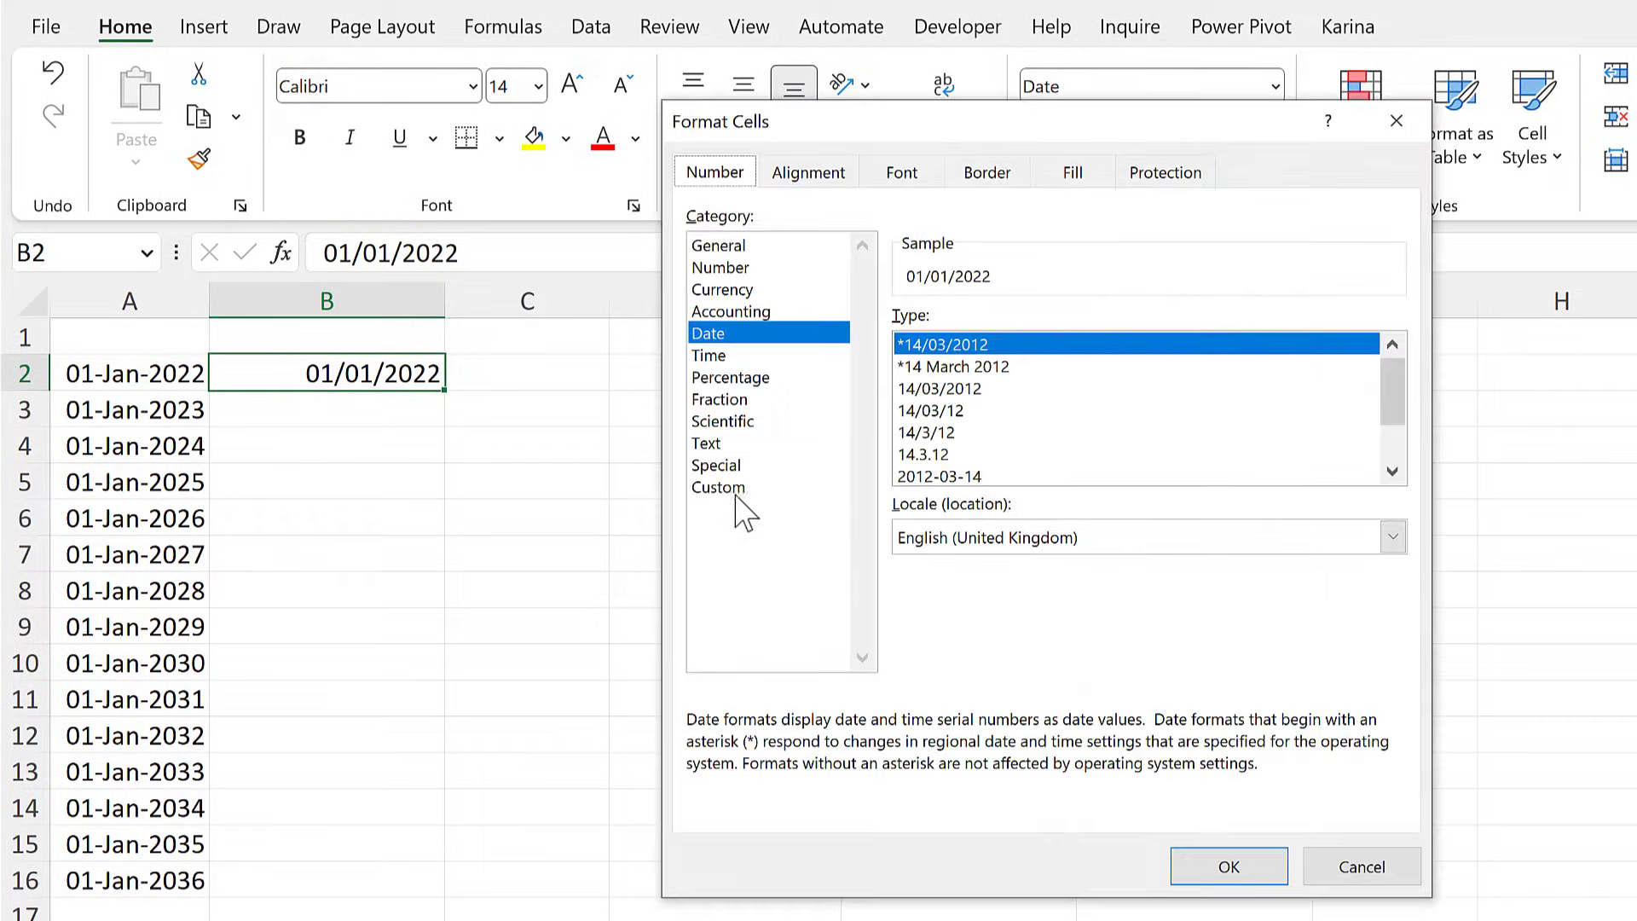
click(737, 491)
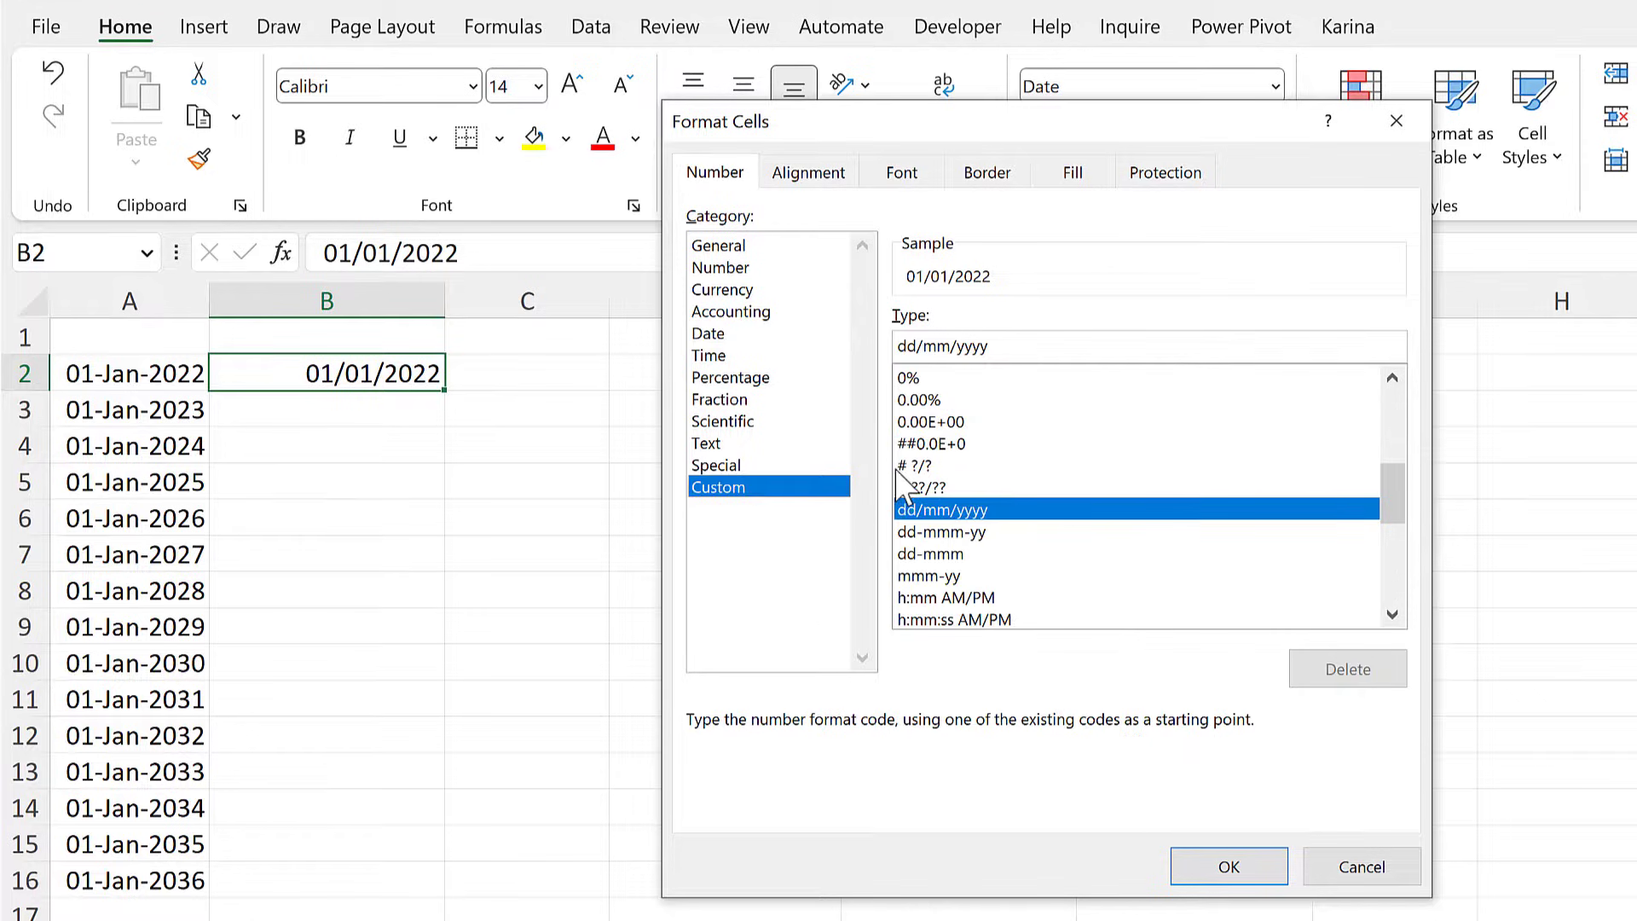
click(978, 535)
click(1000, 344)
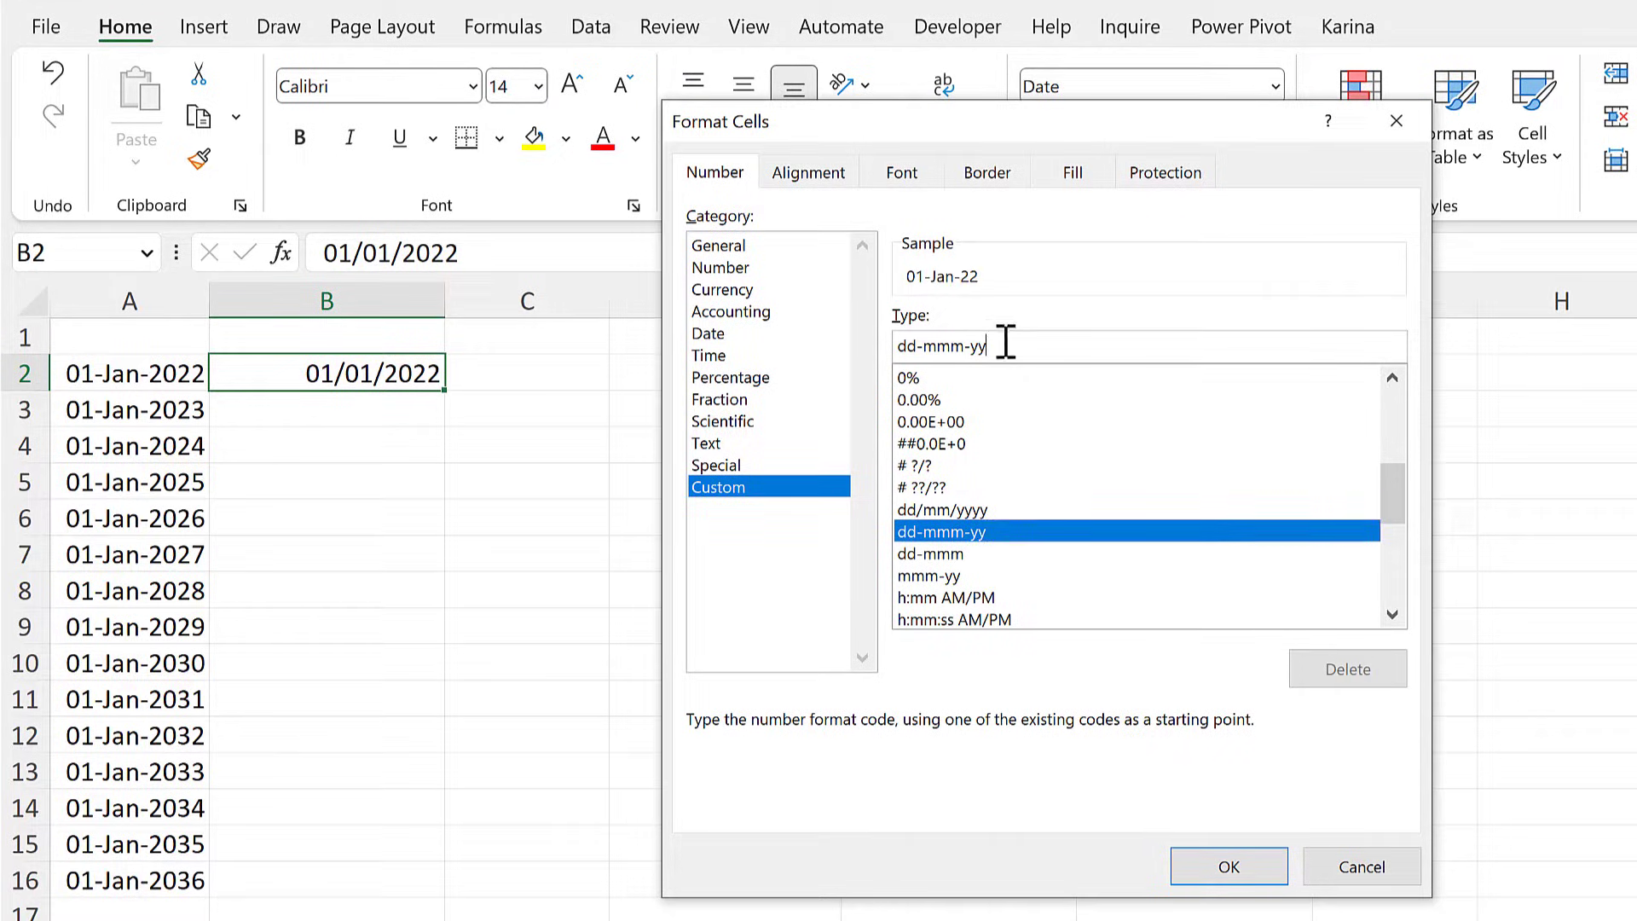
text(yy hh:mm)
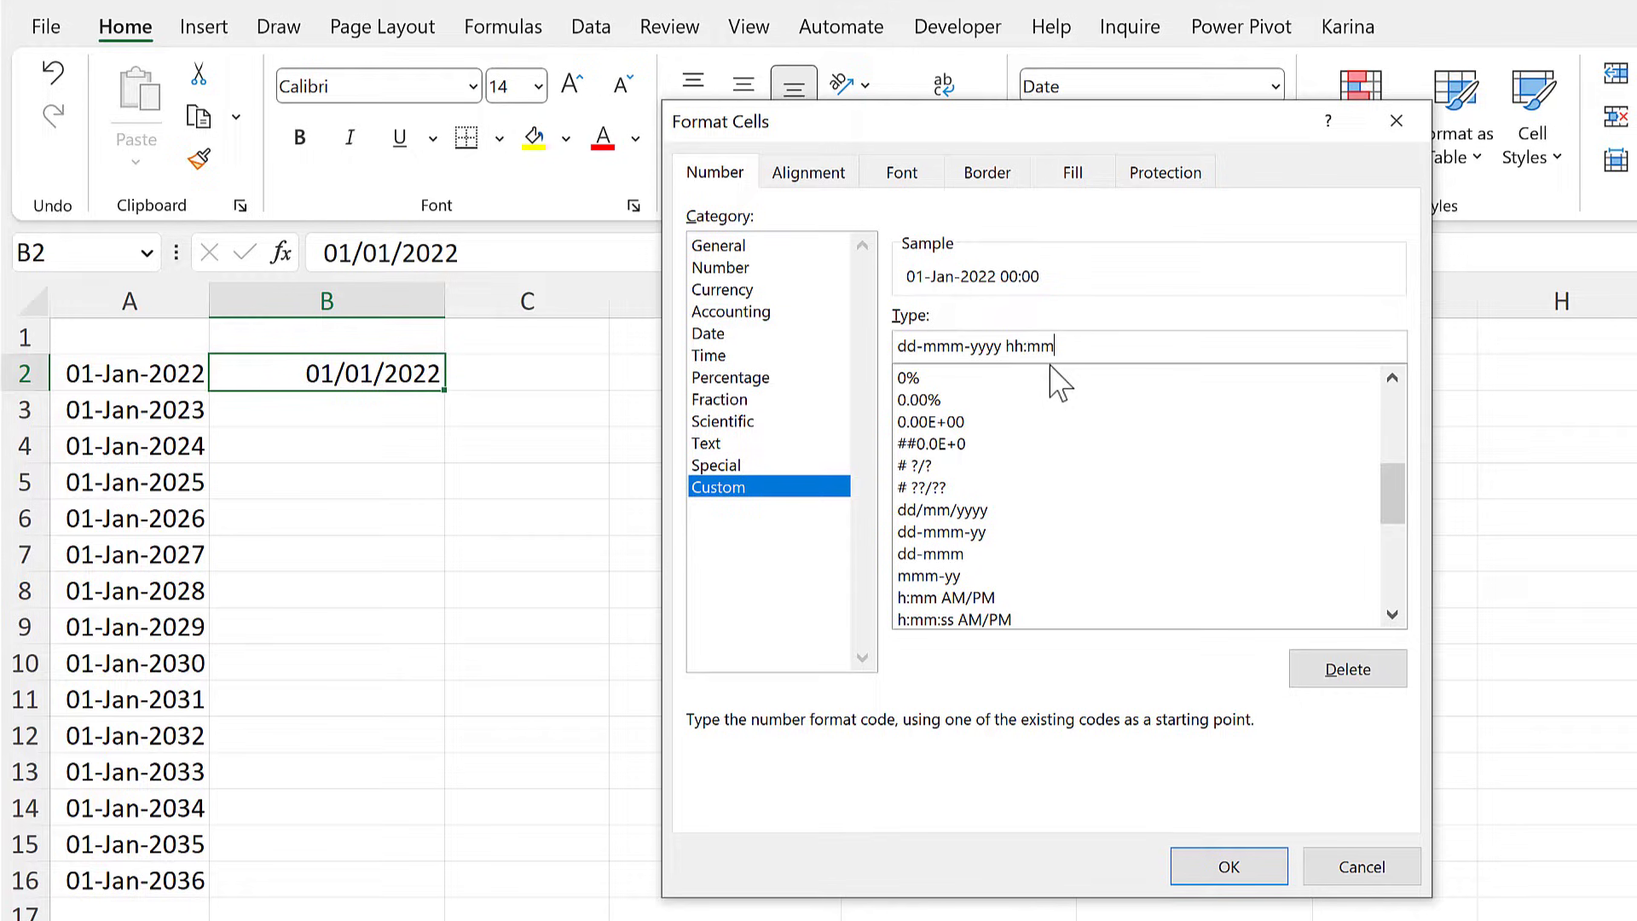
click(1206, 870)
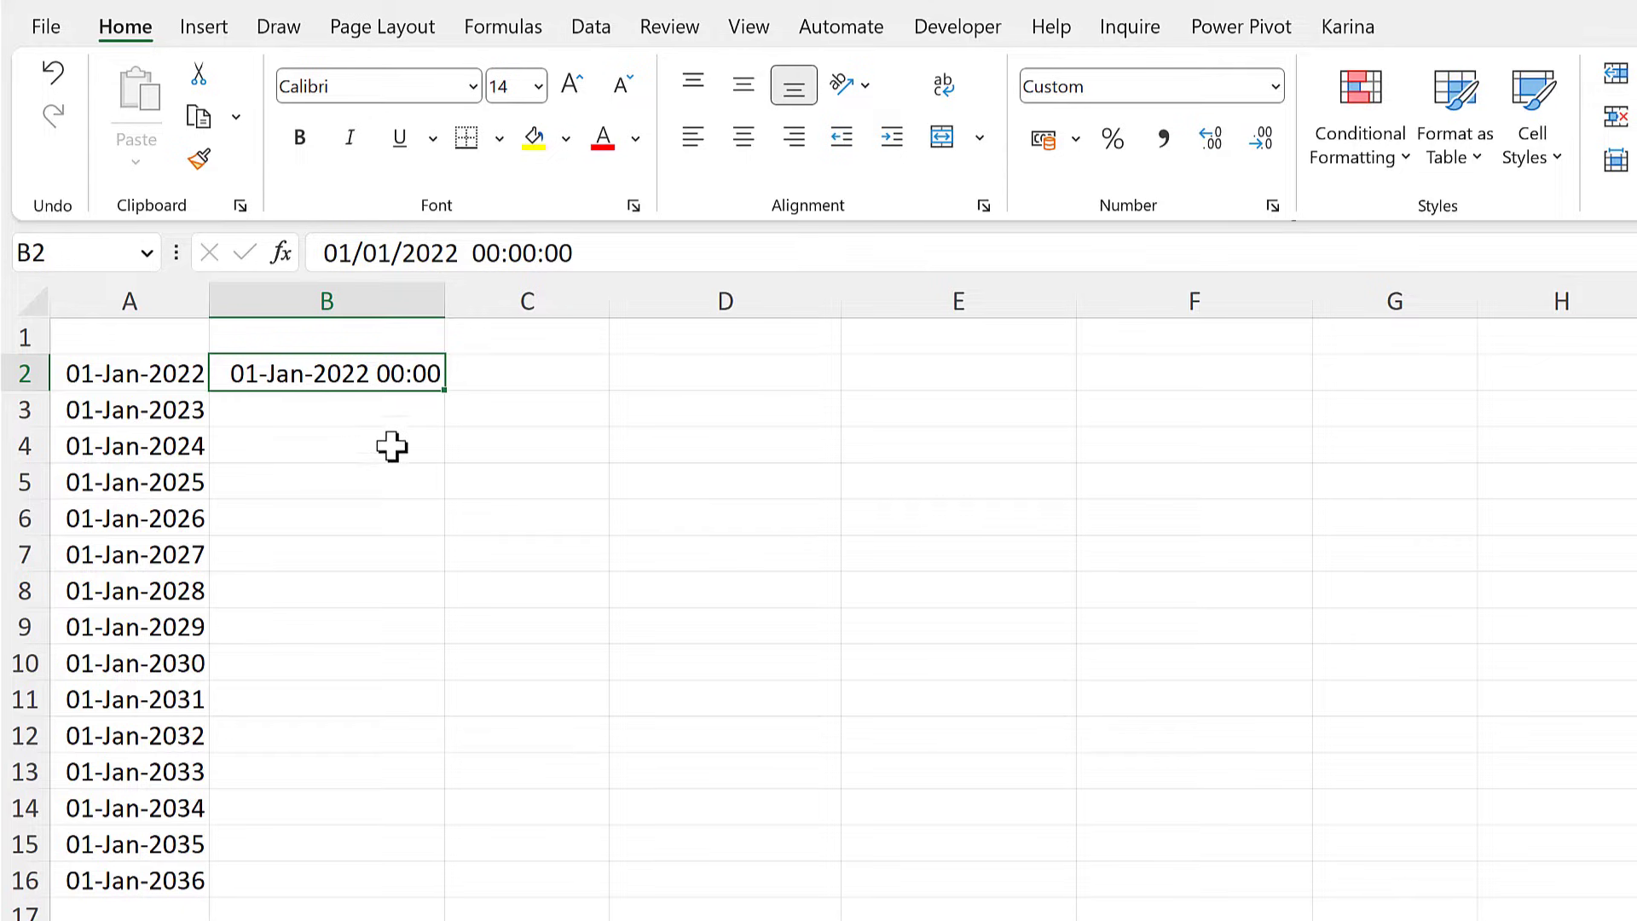
- Copy B2's date-time into B3 and change B3's hour to 01:00
key(ctrl)
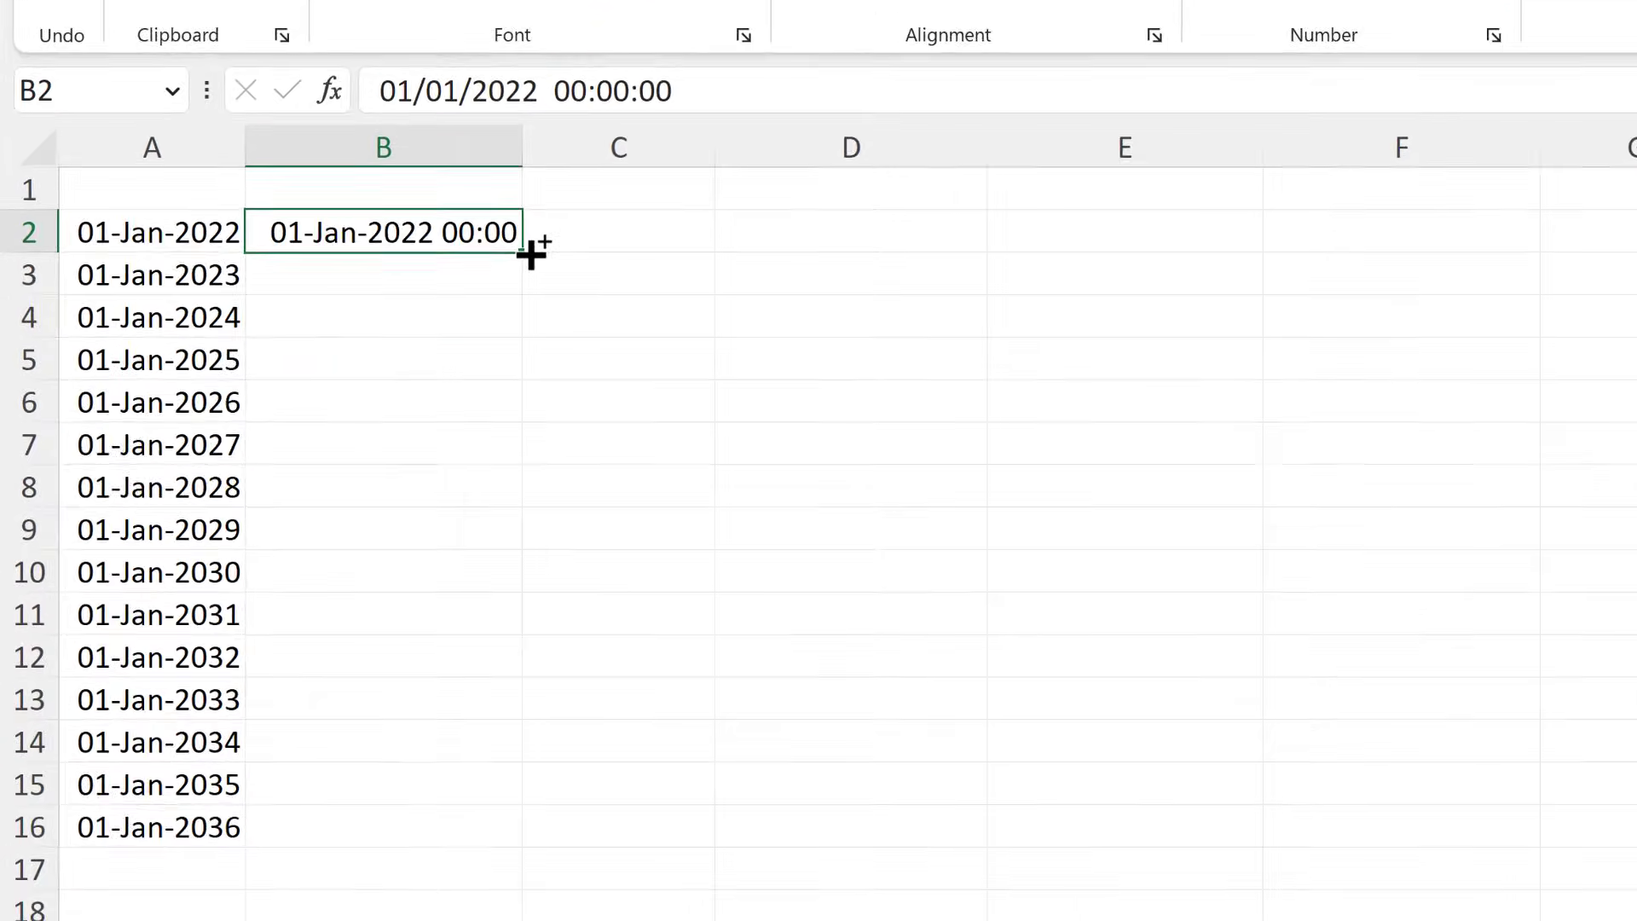
drag(530, 278, 526, 288)
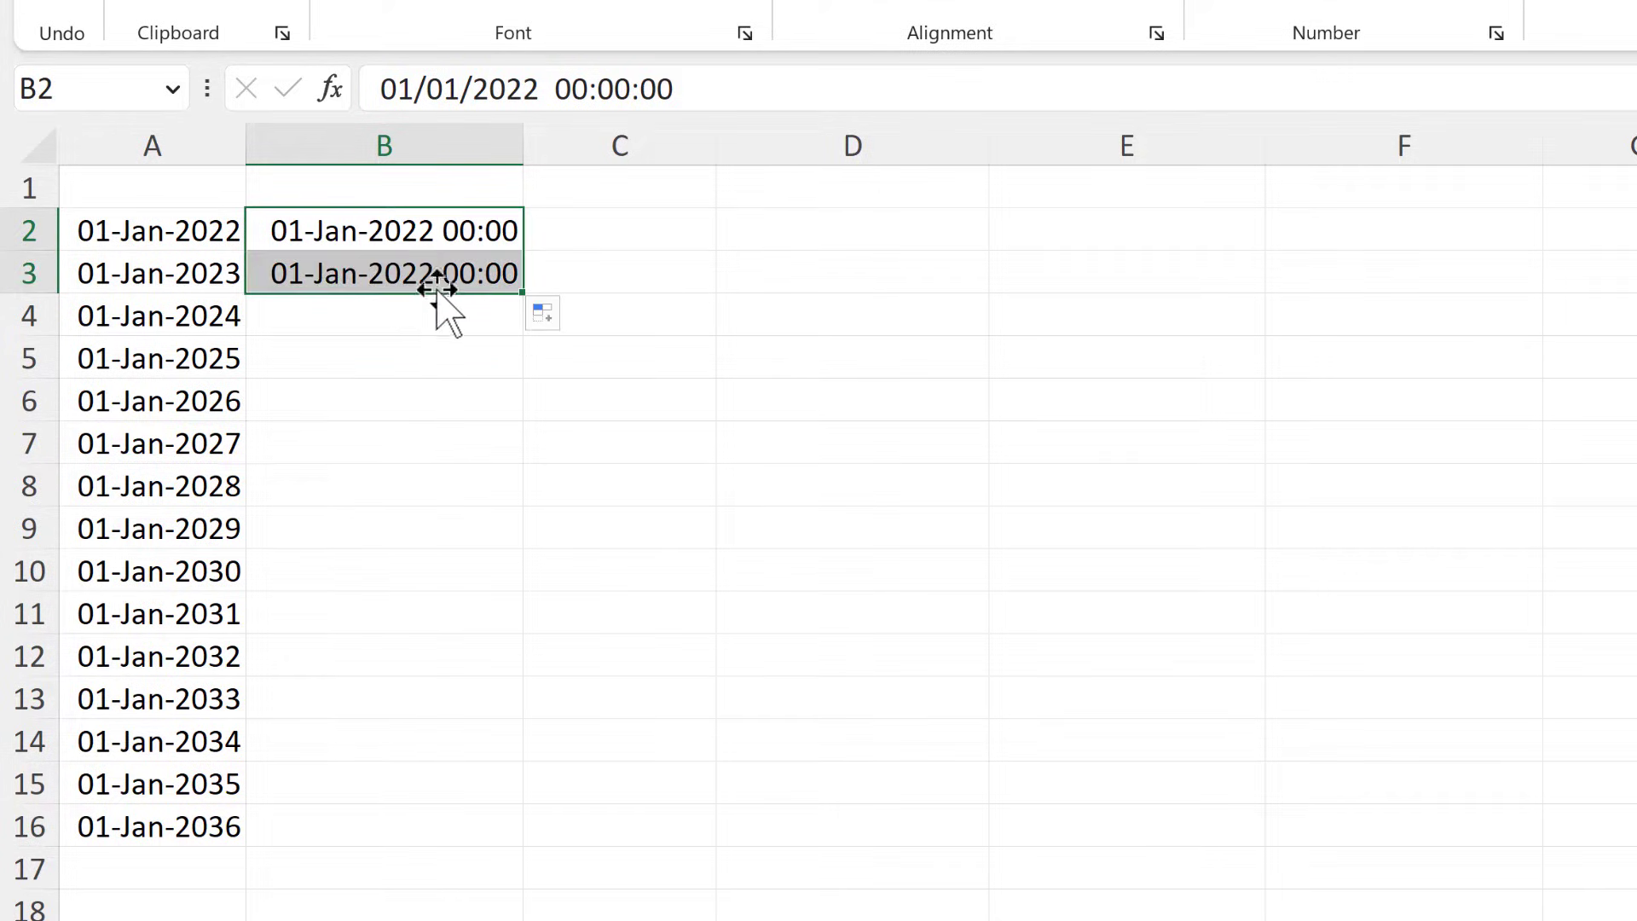
click(453, 269)
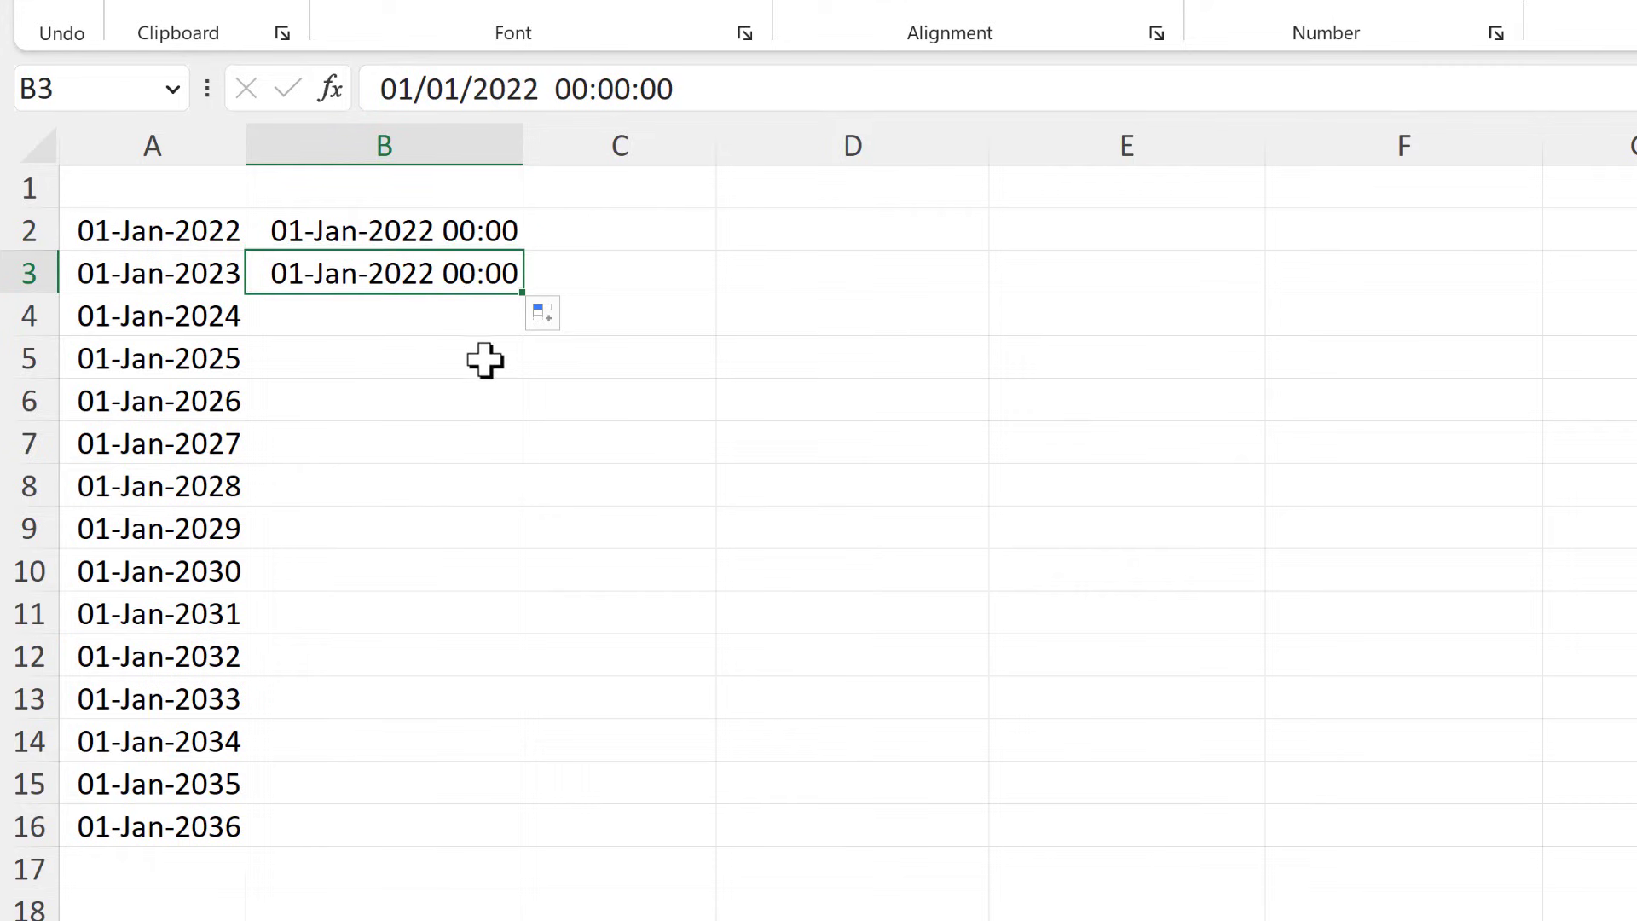
drag(594, 89, 577, 89)
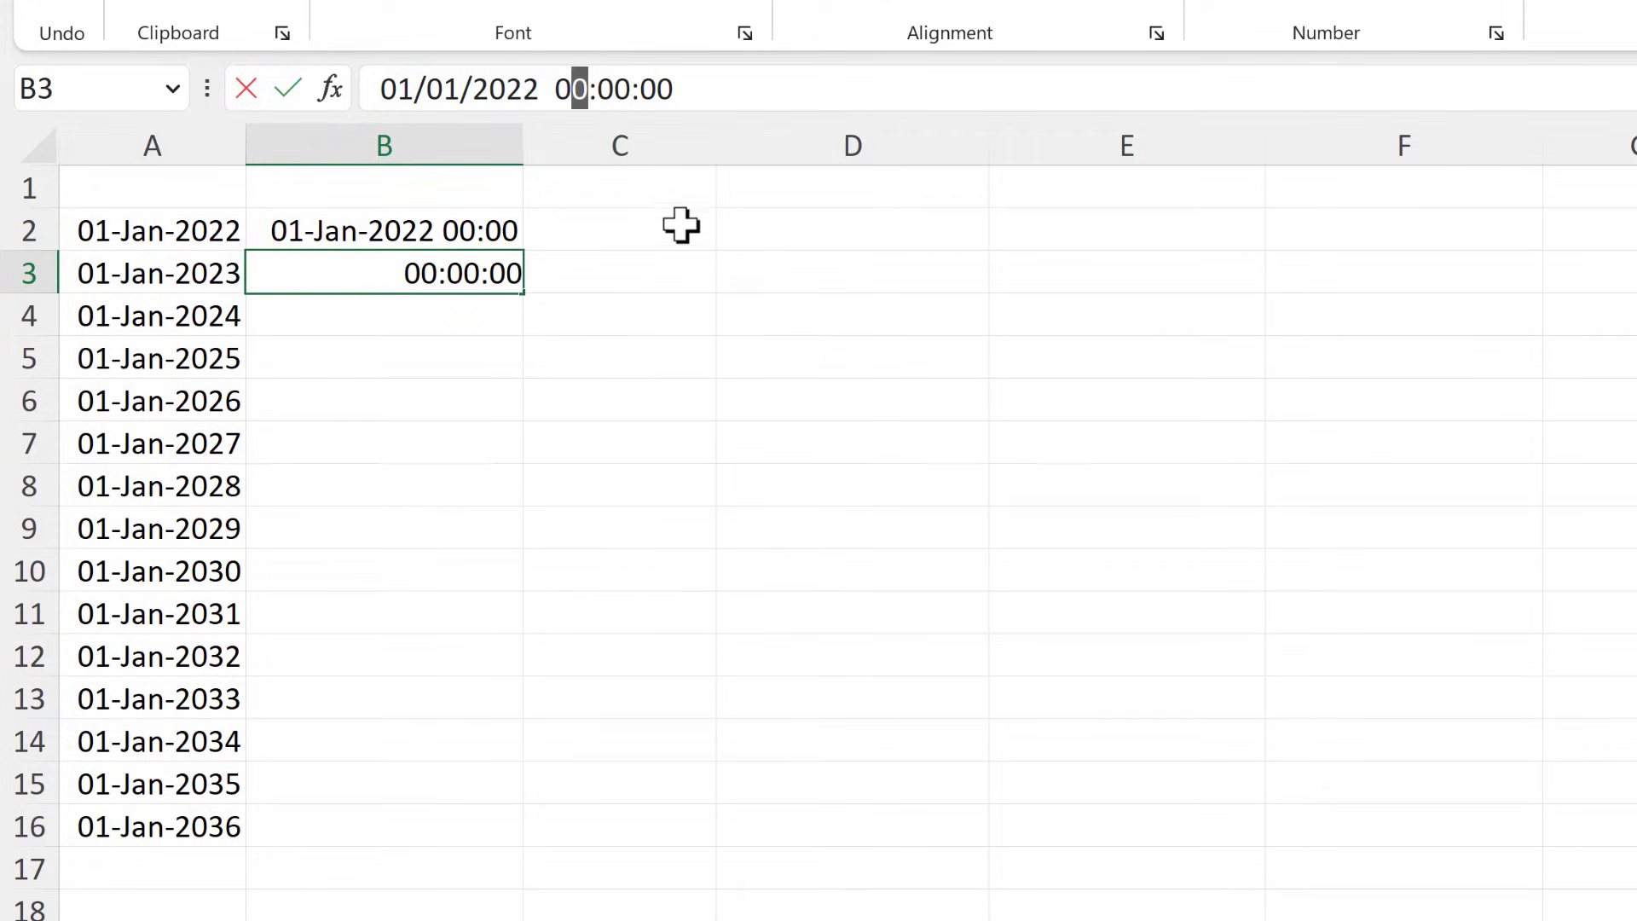
text(1)
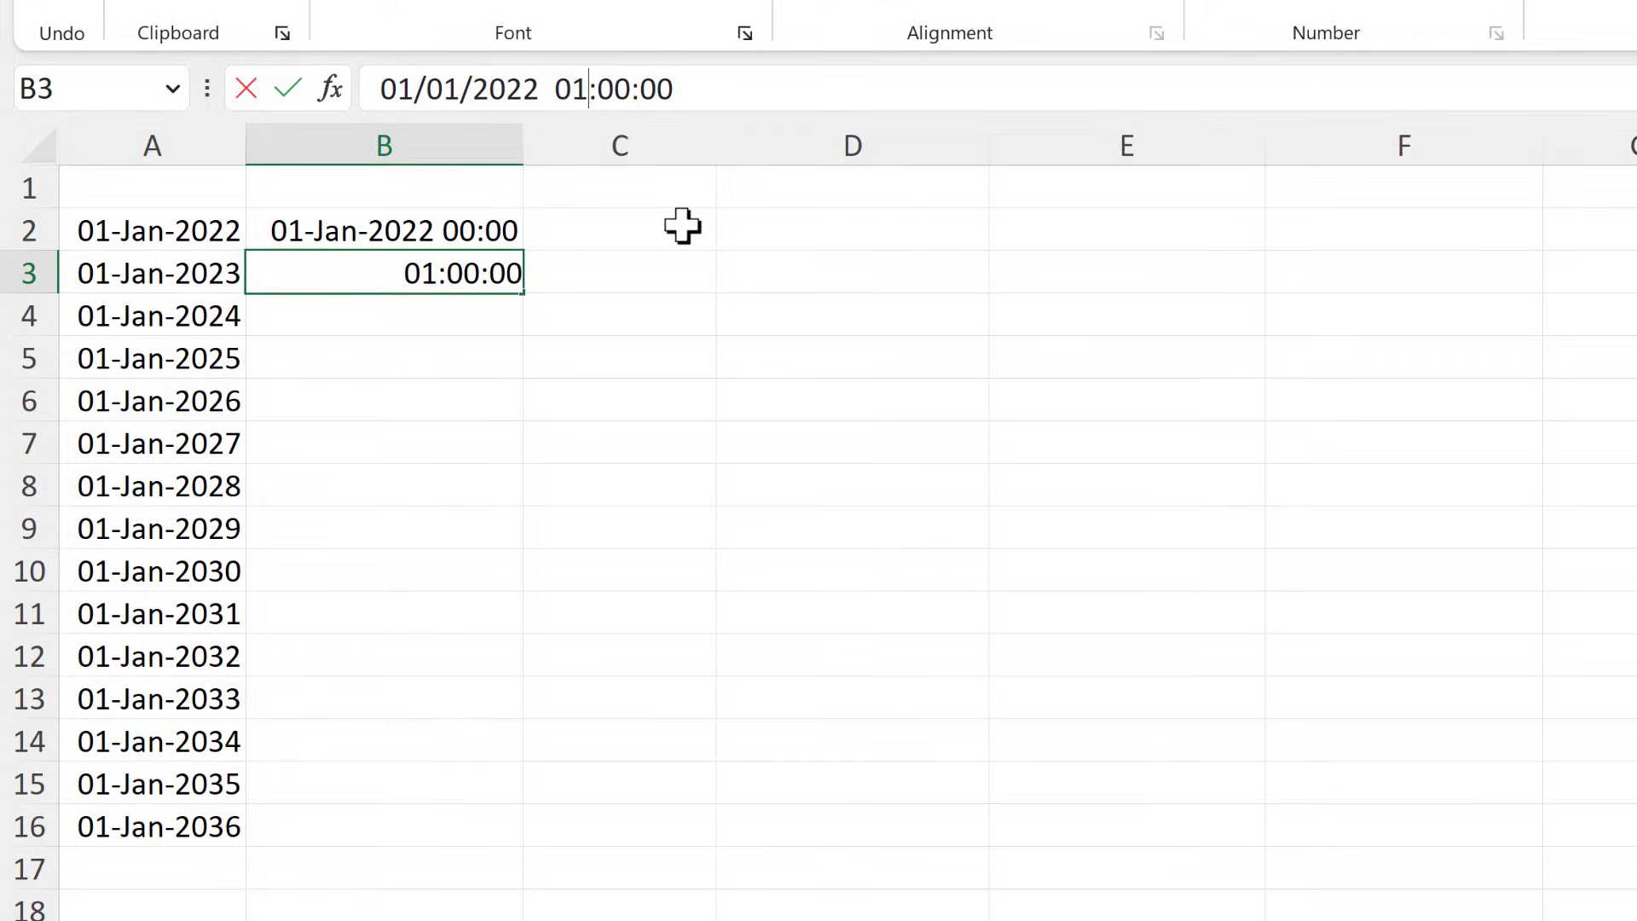
key(Return)
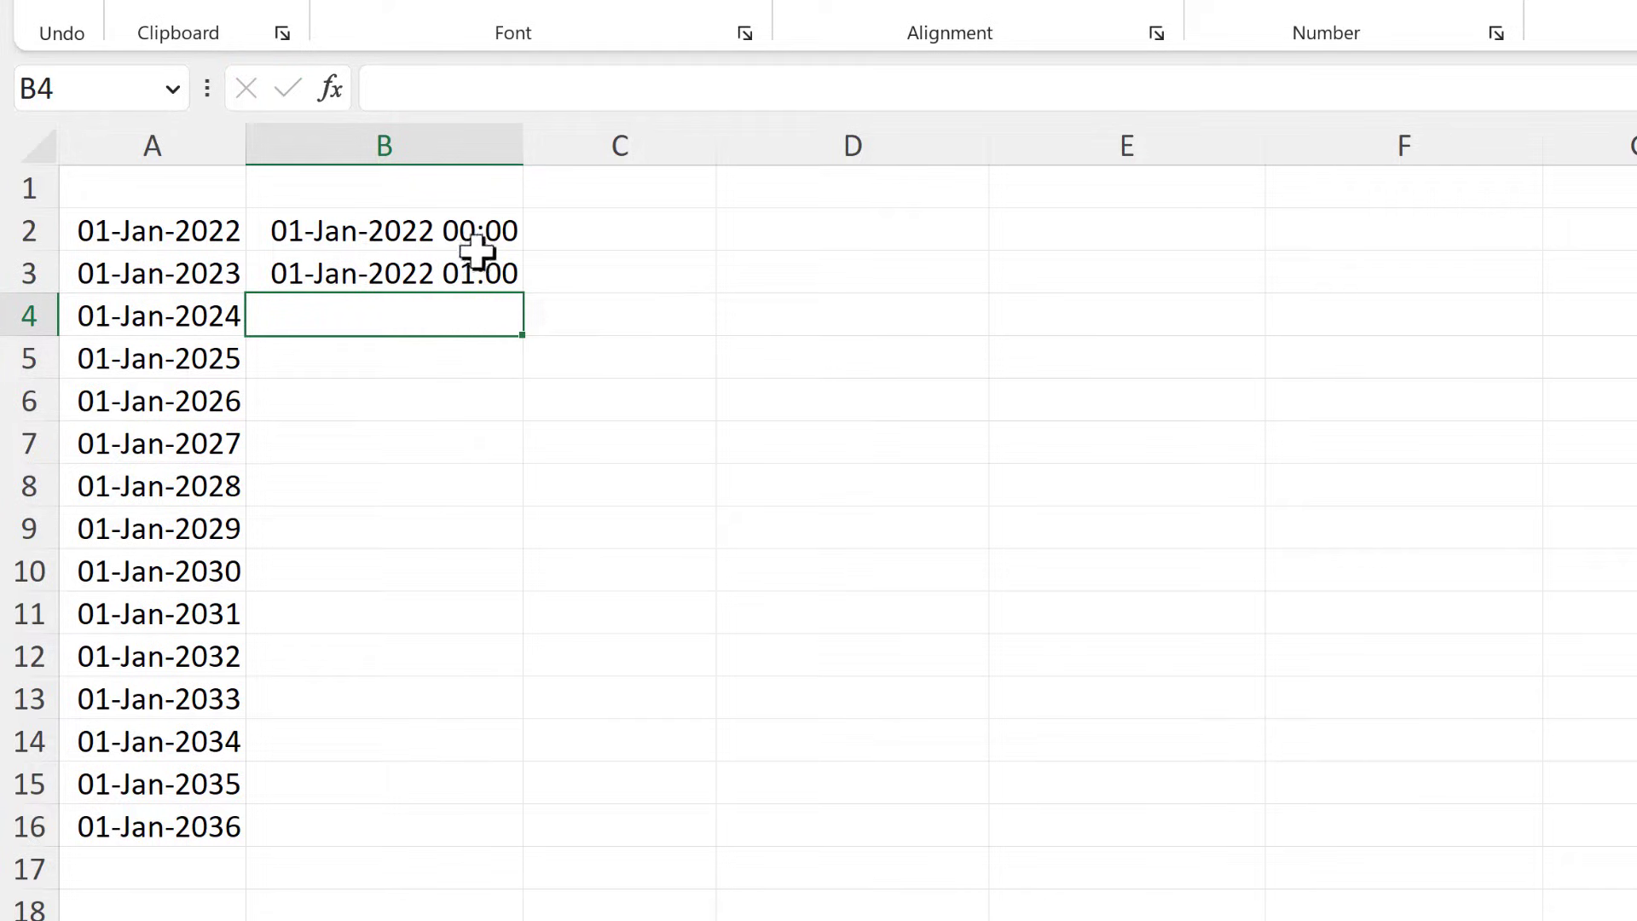
- Extend the B2:B3 hourly pattern down to row 16, ending at 14:00
drag(464, 231, 486, 652)
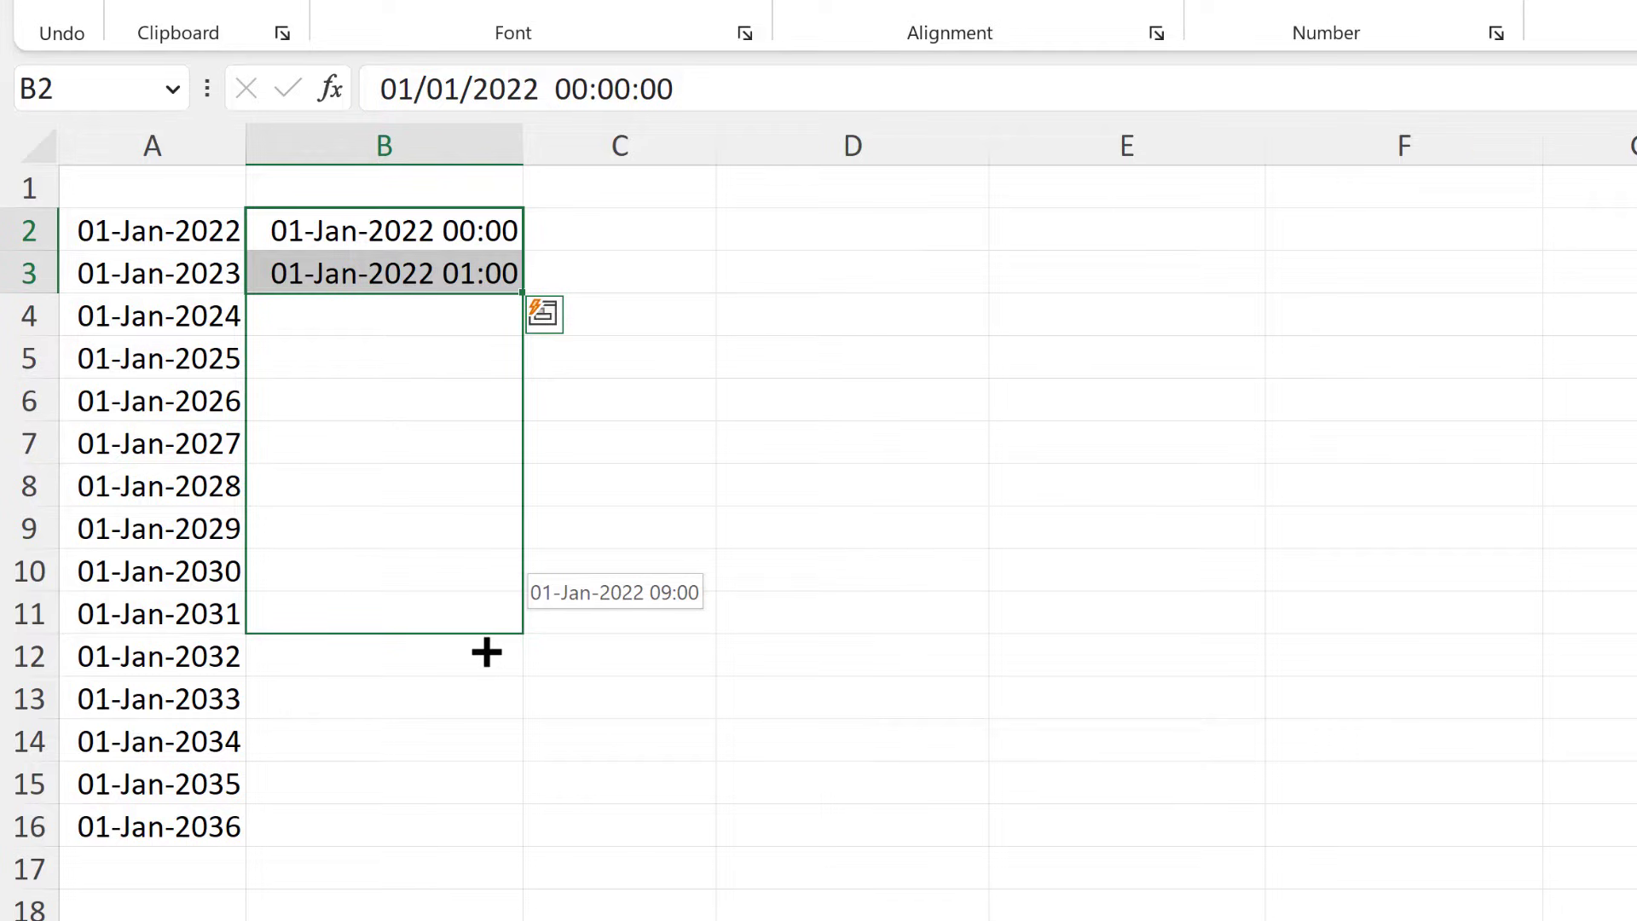
drag(486, 652, 468, 844)
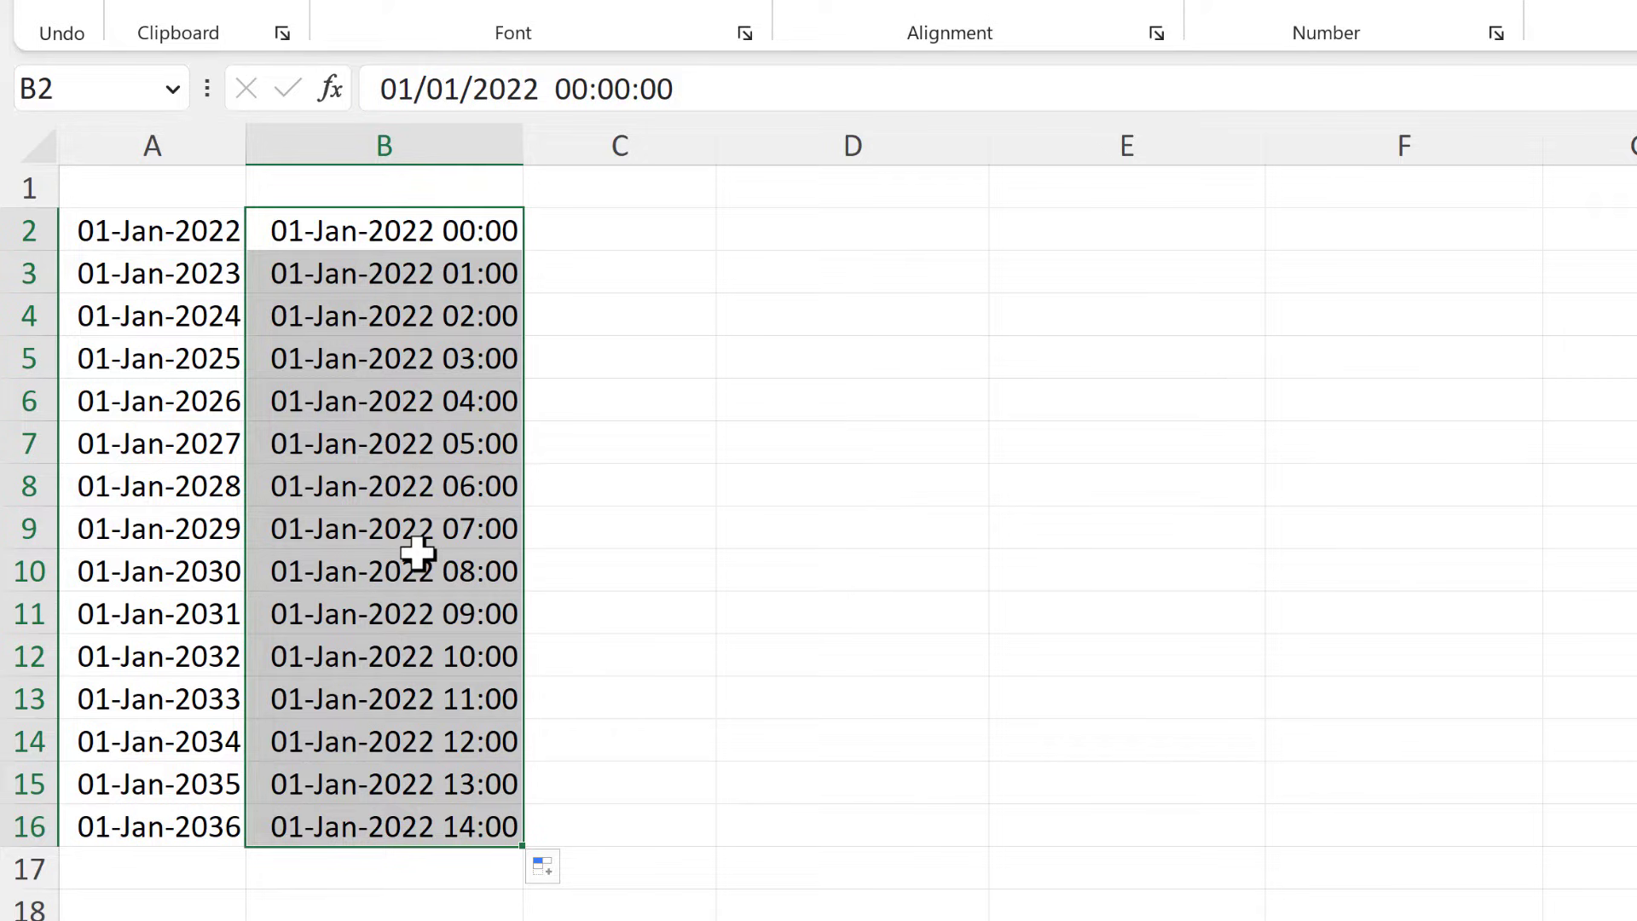
drag(223, 241, 274, 230)
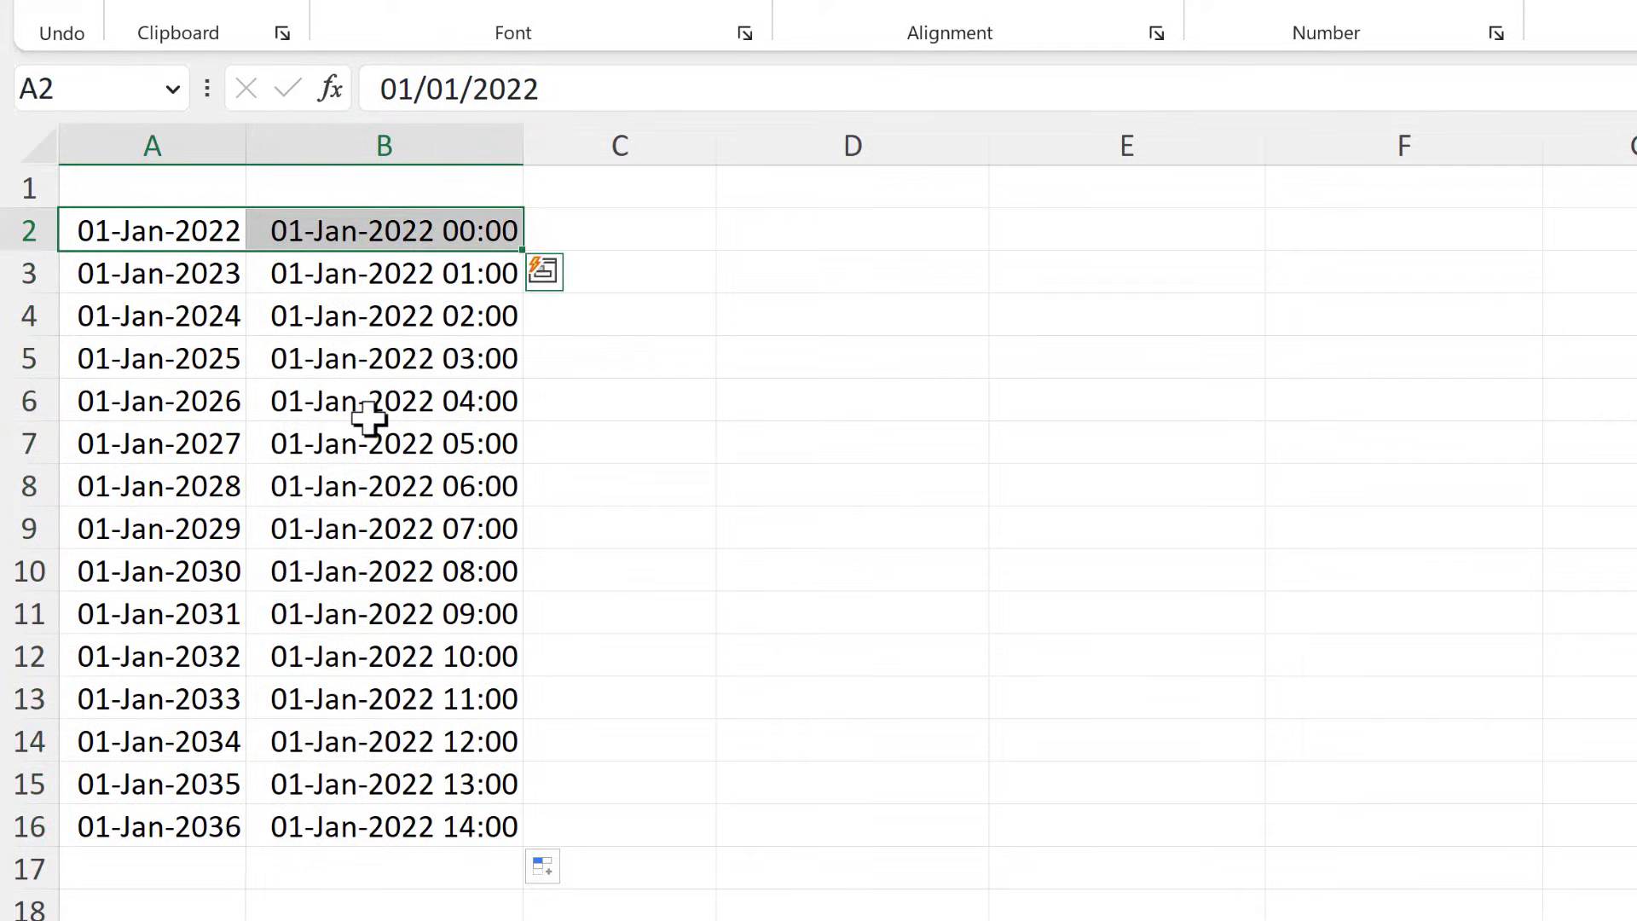
- Copy the starting date and date-time from A2:B2 into C2:D2
key(ctrl+c)
click(586, 223)
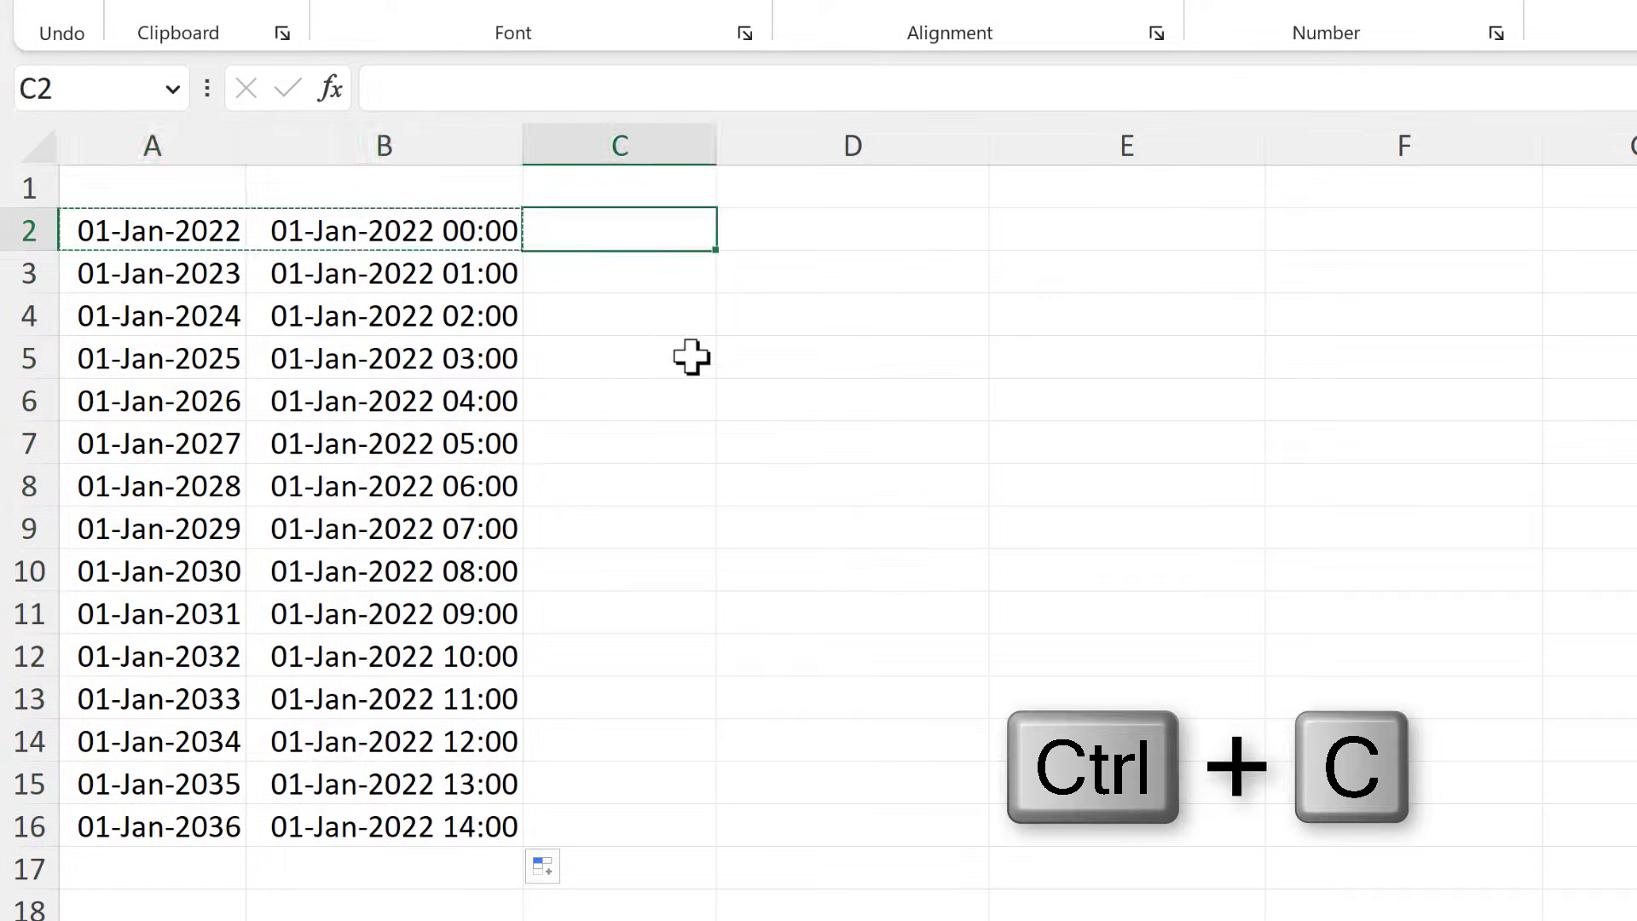
key(ctrl+v)
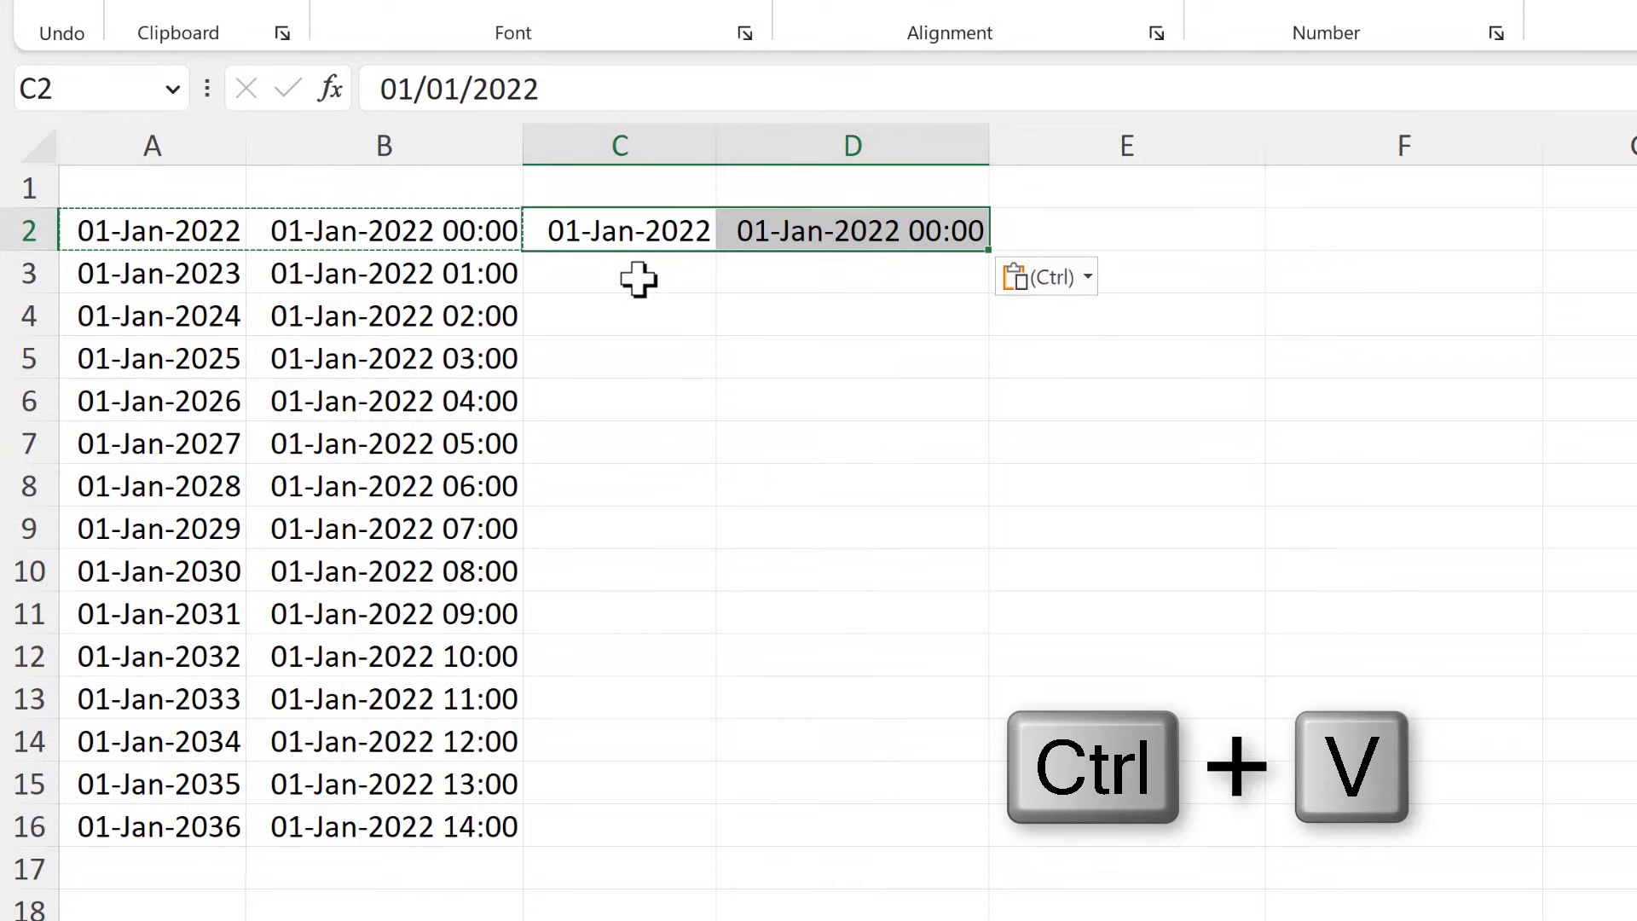
- Enter =C2+1 in C3 and fill it to row 16 for daily dates
click(639, 279)
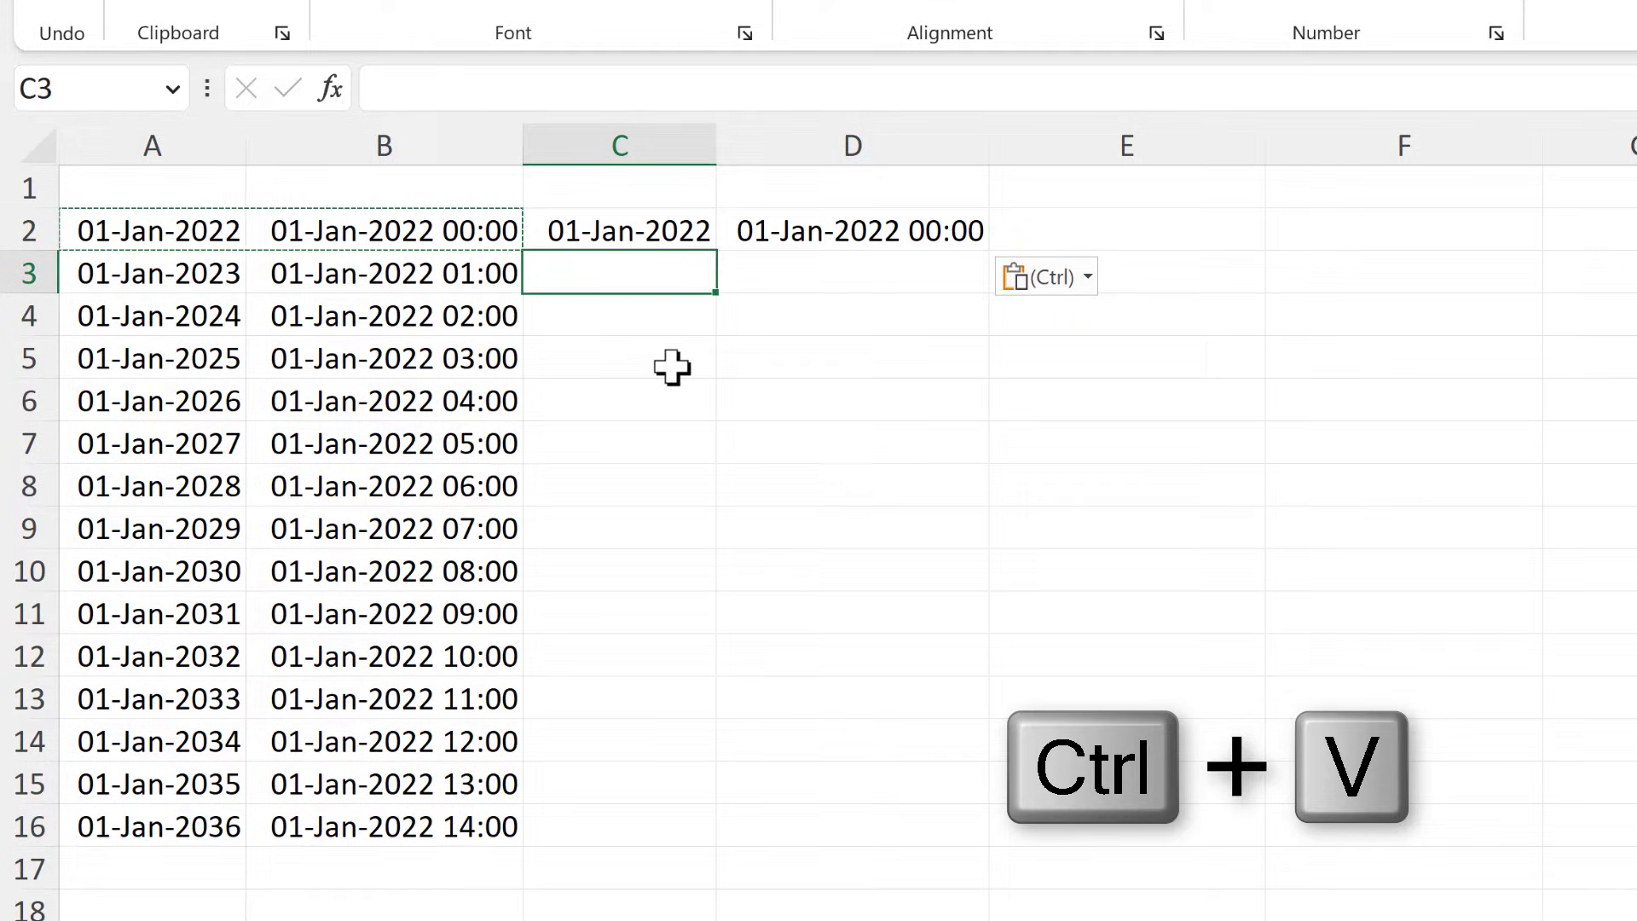
text(=)
click(611, 227)
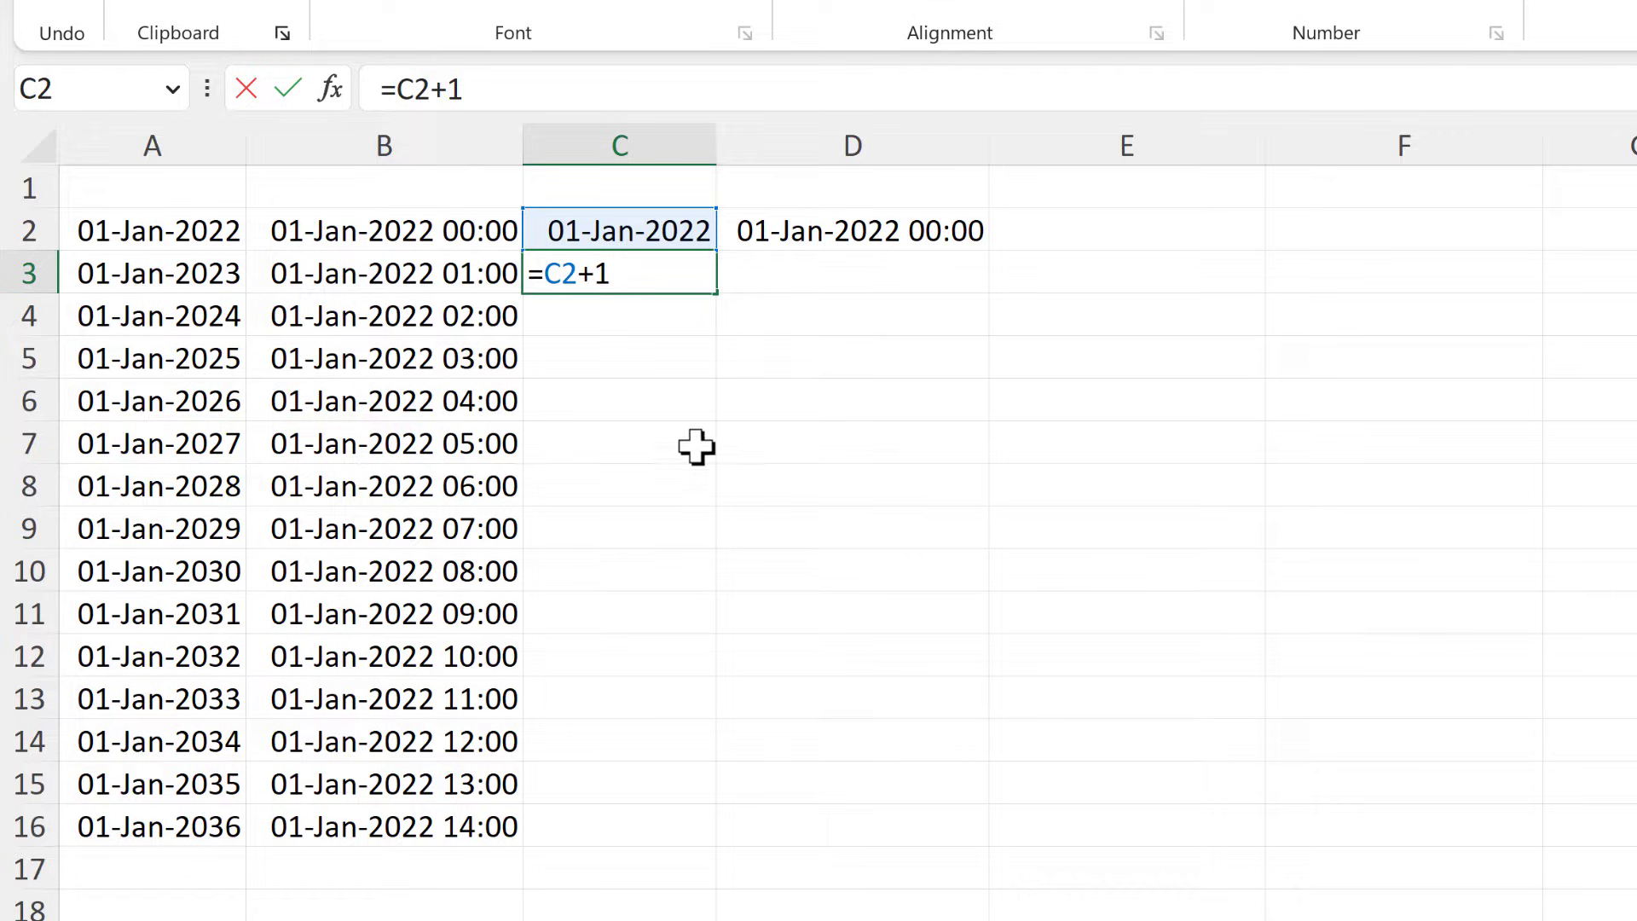
key(Return)
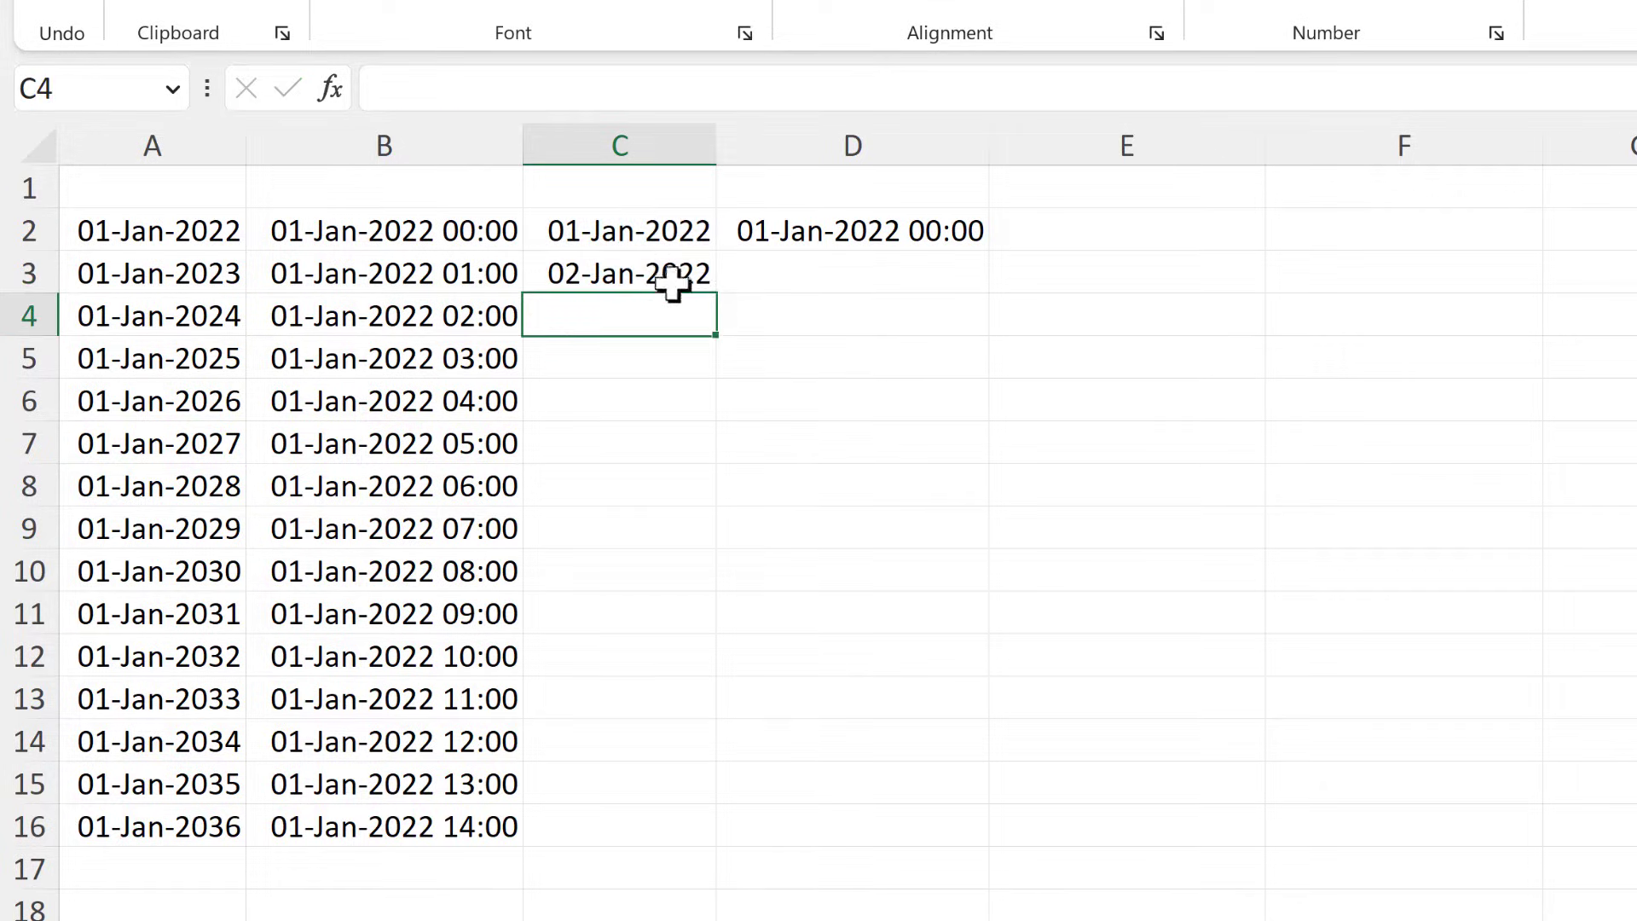
click(657, 284)
drag(715, 293, 654, 837)
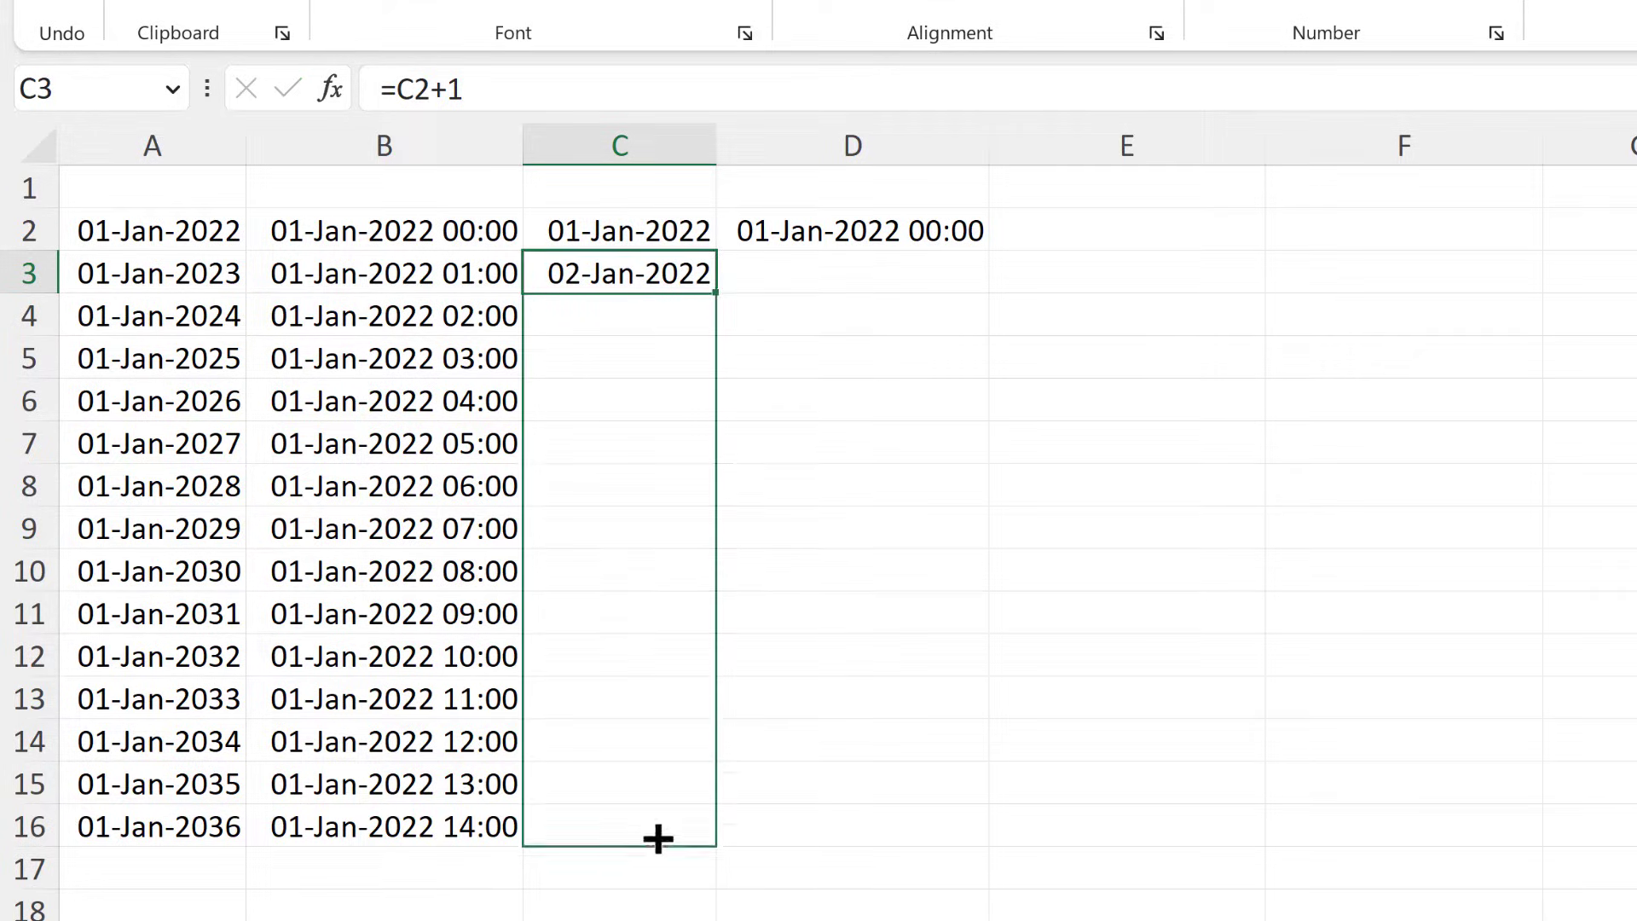
click(815, 274)
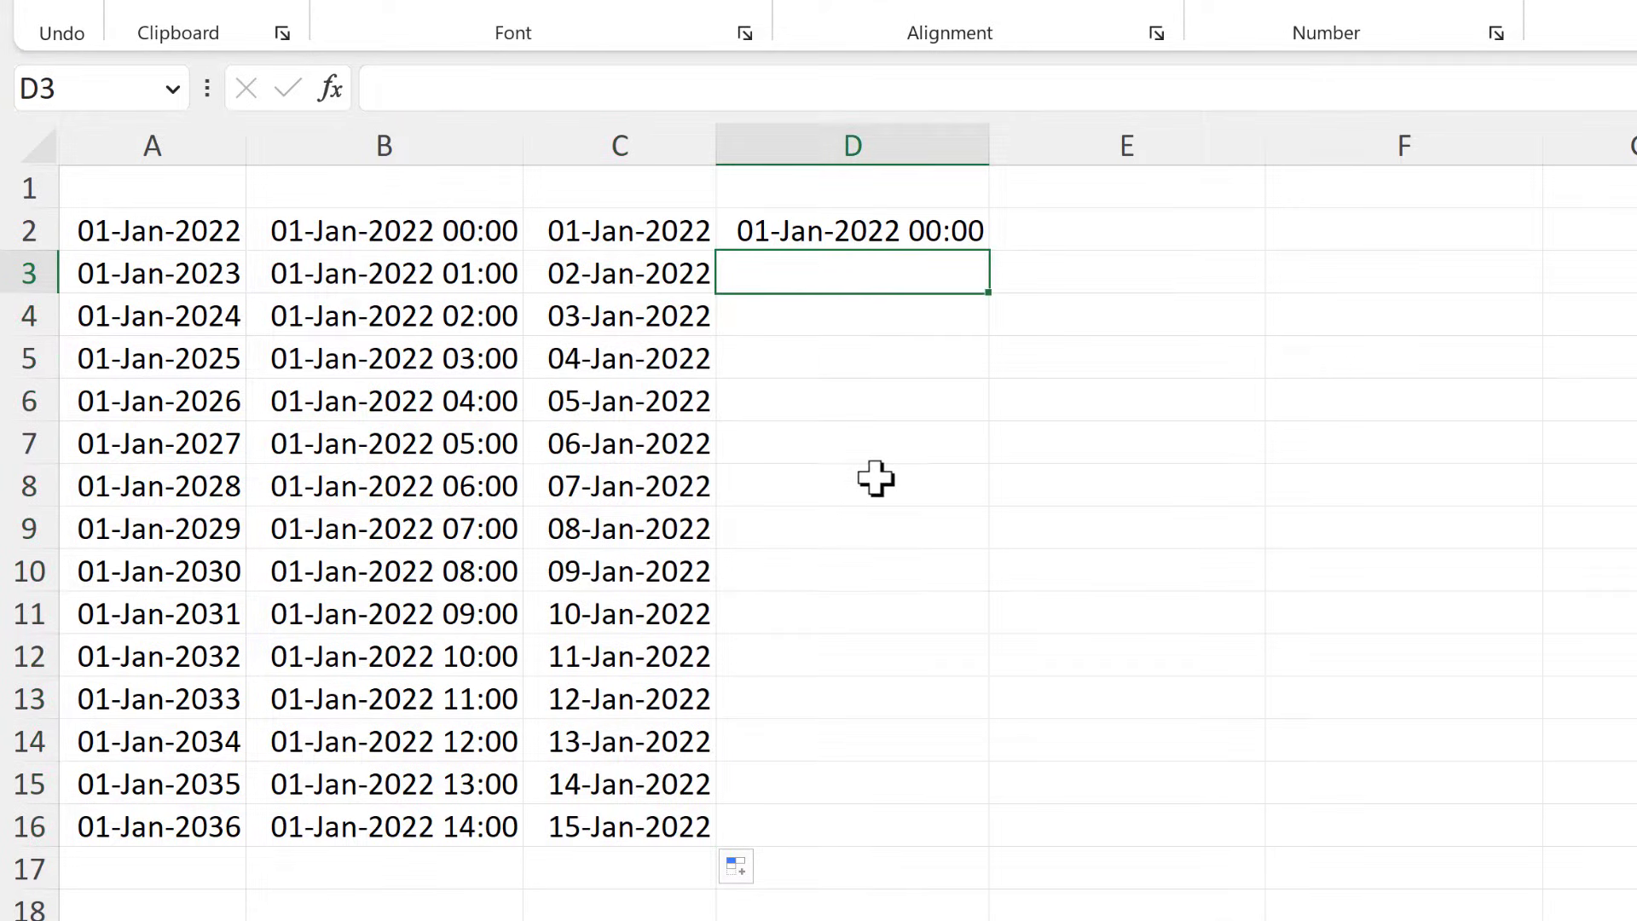
- Enter the hourly formula =D2+1/24 in D3 and fill it down to row 16
text(=)
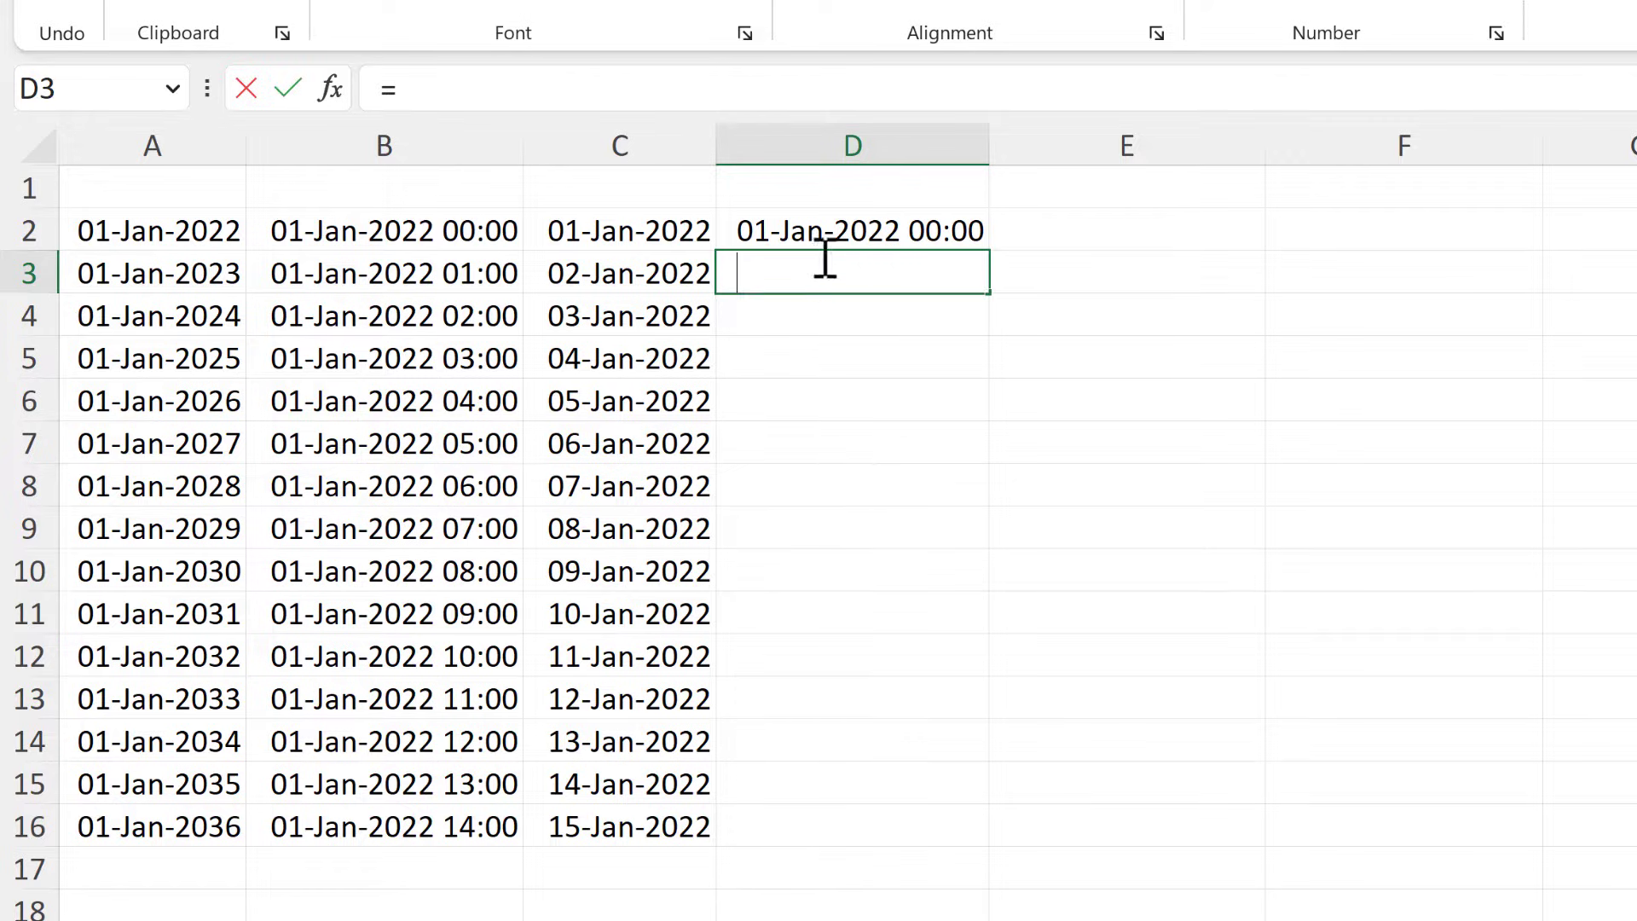
click(818, 231)
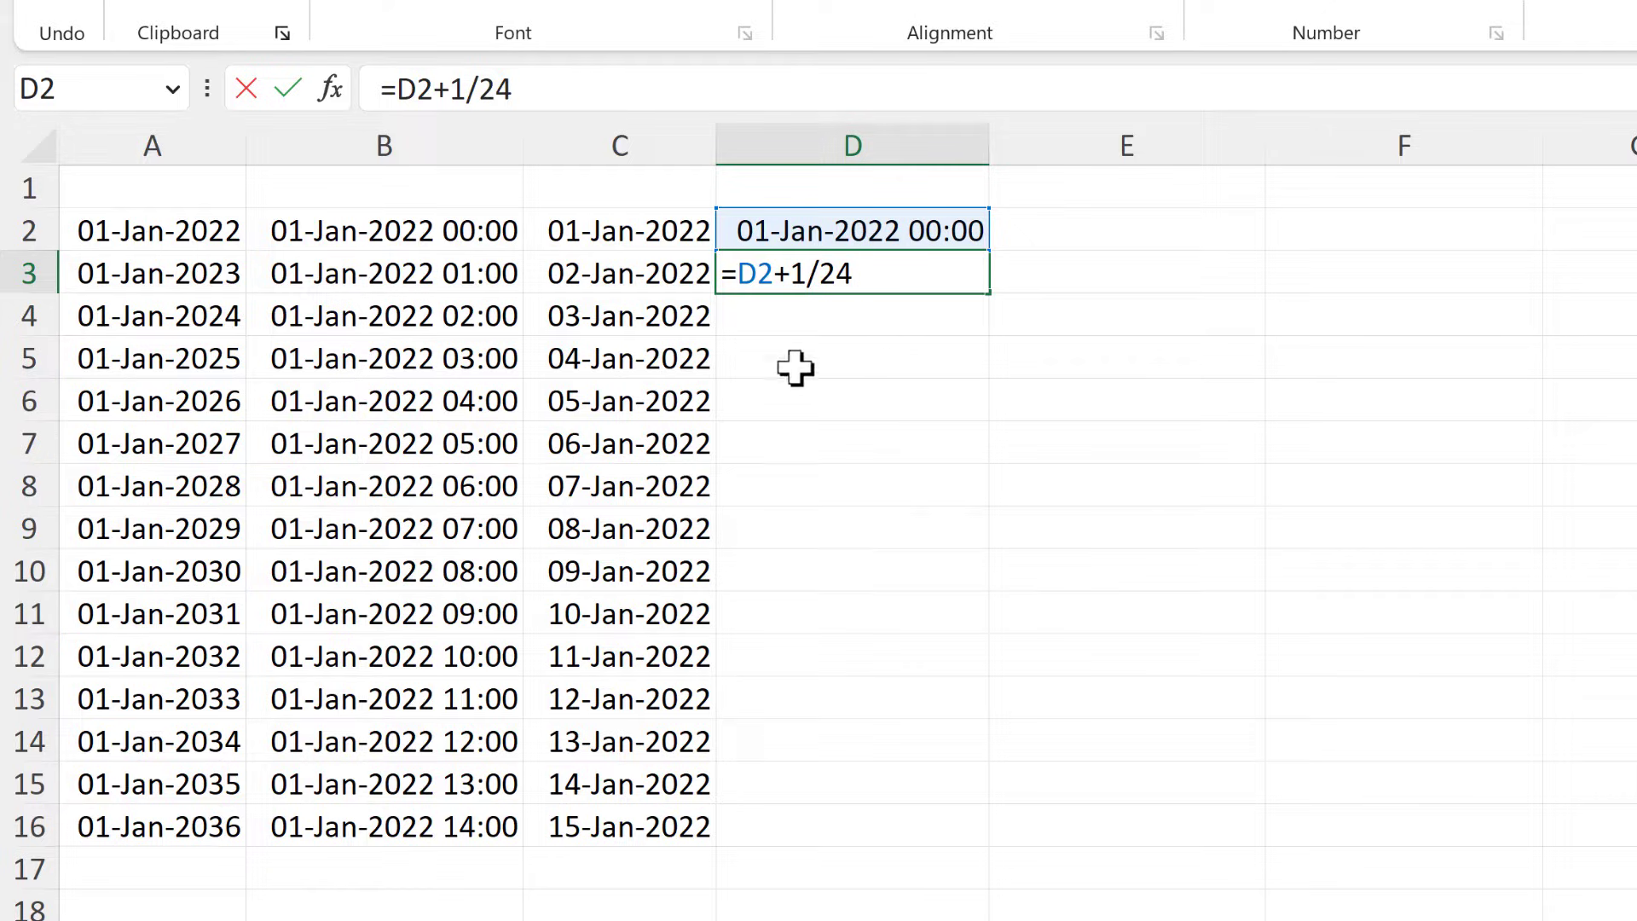
double_click(799, 273)
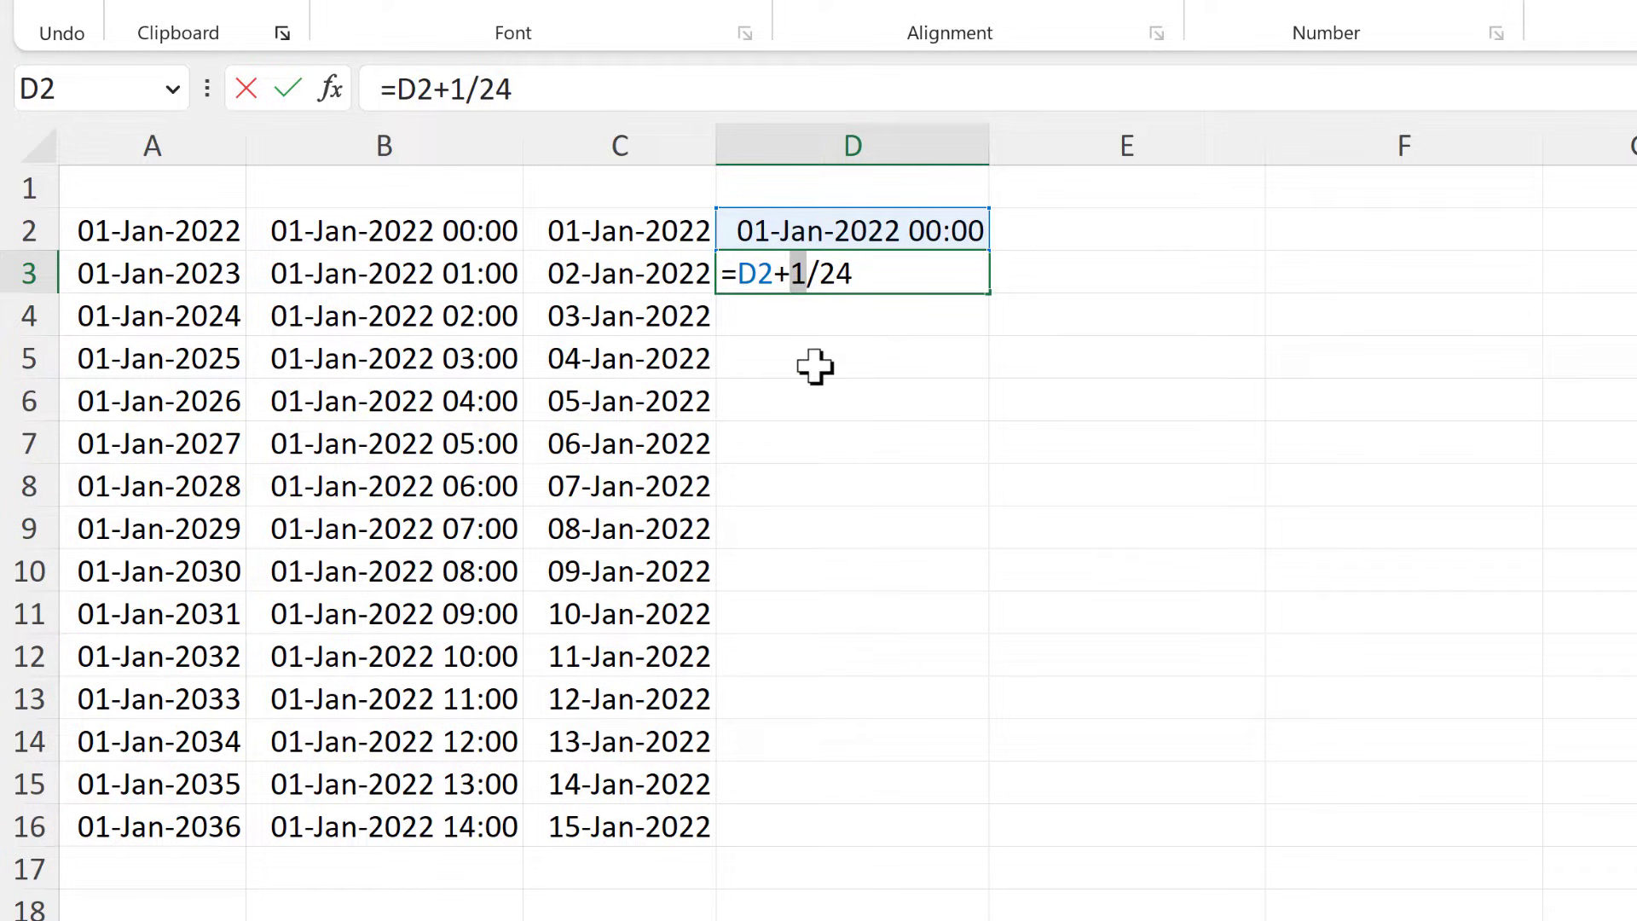
double_click(836, 273)
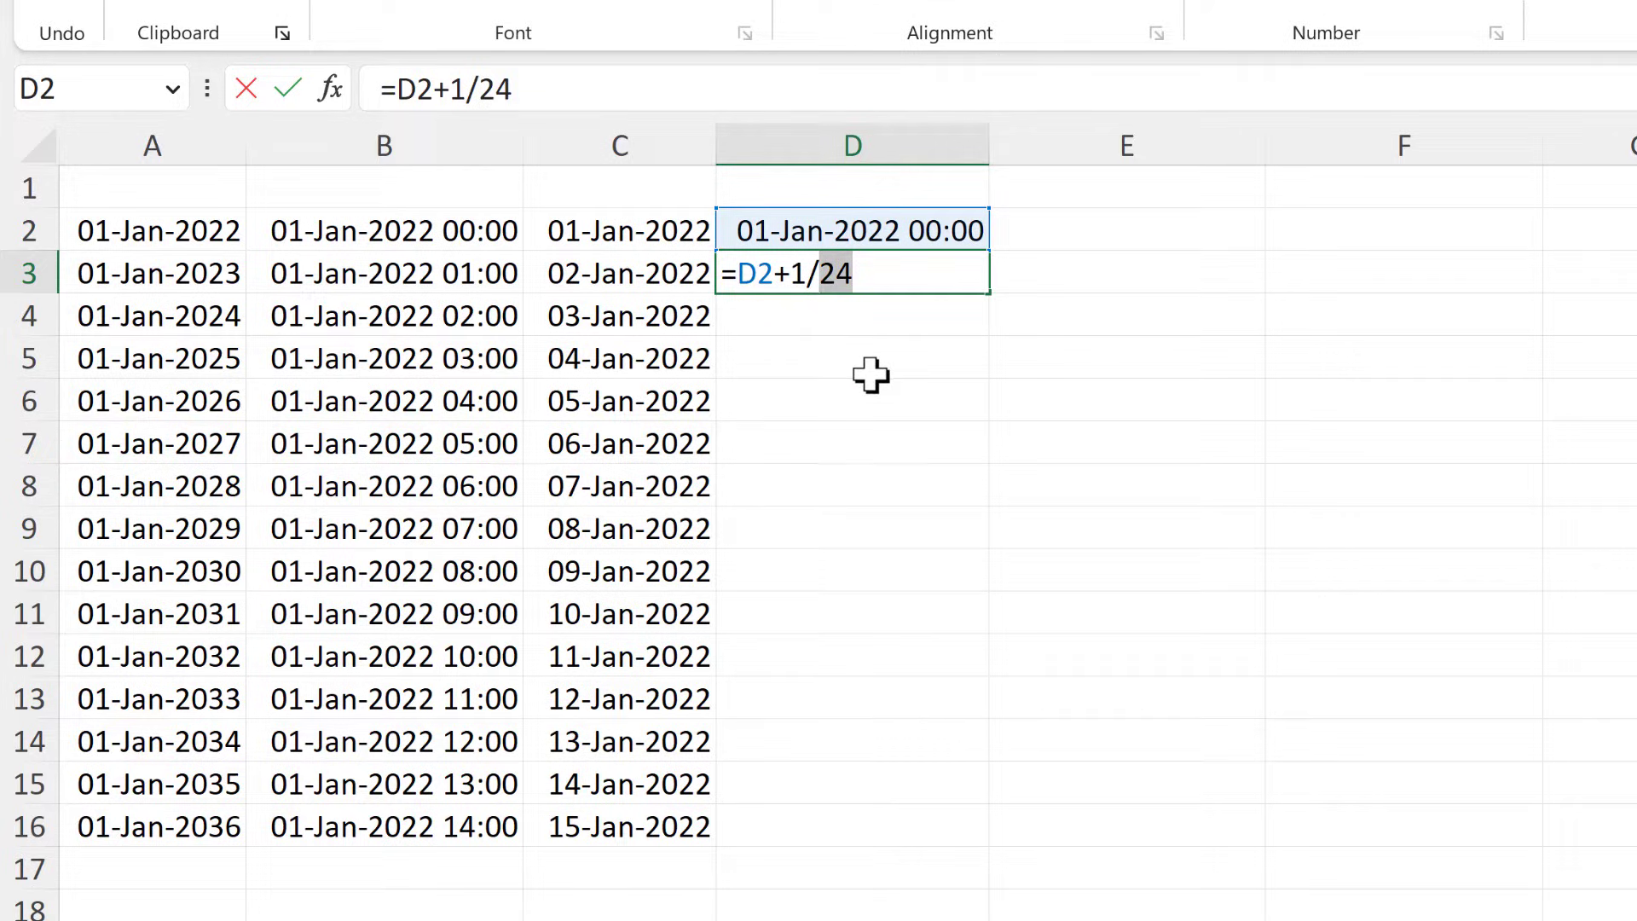
click(864, 273)
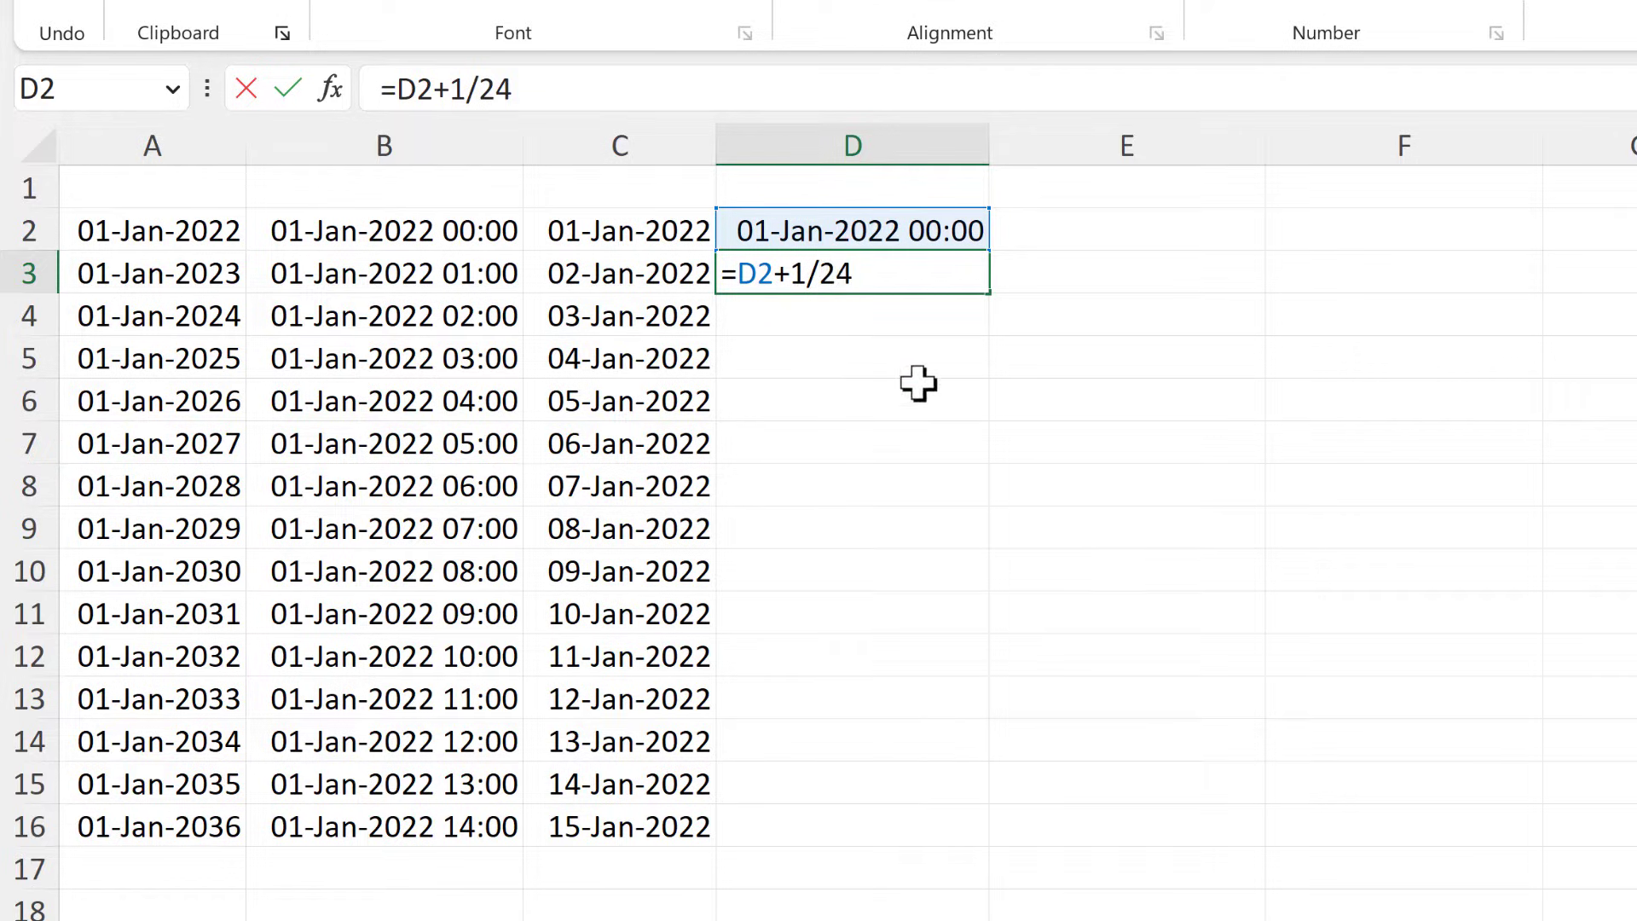
key(Return)
click(887, 281)
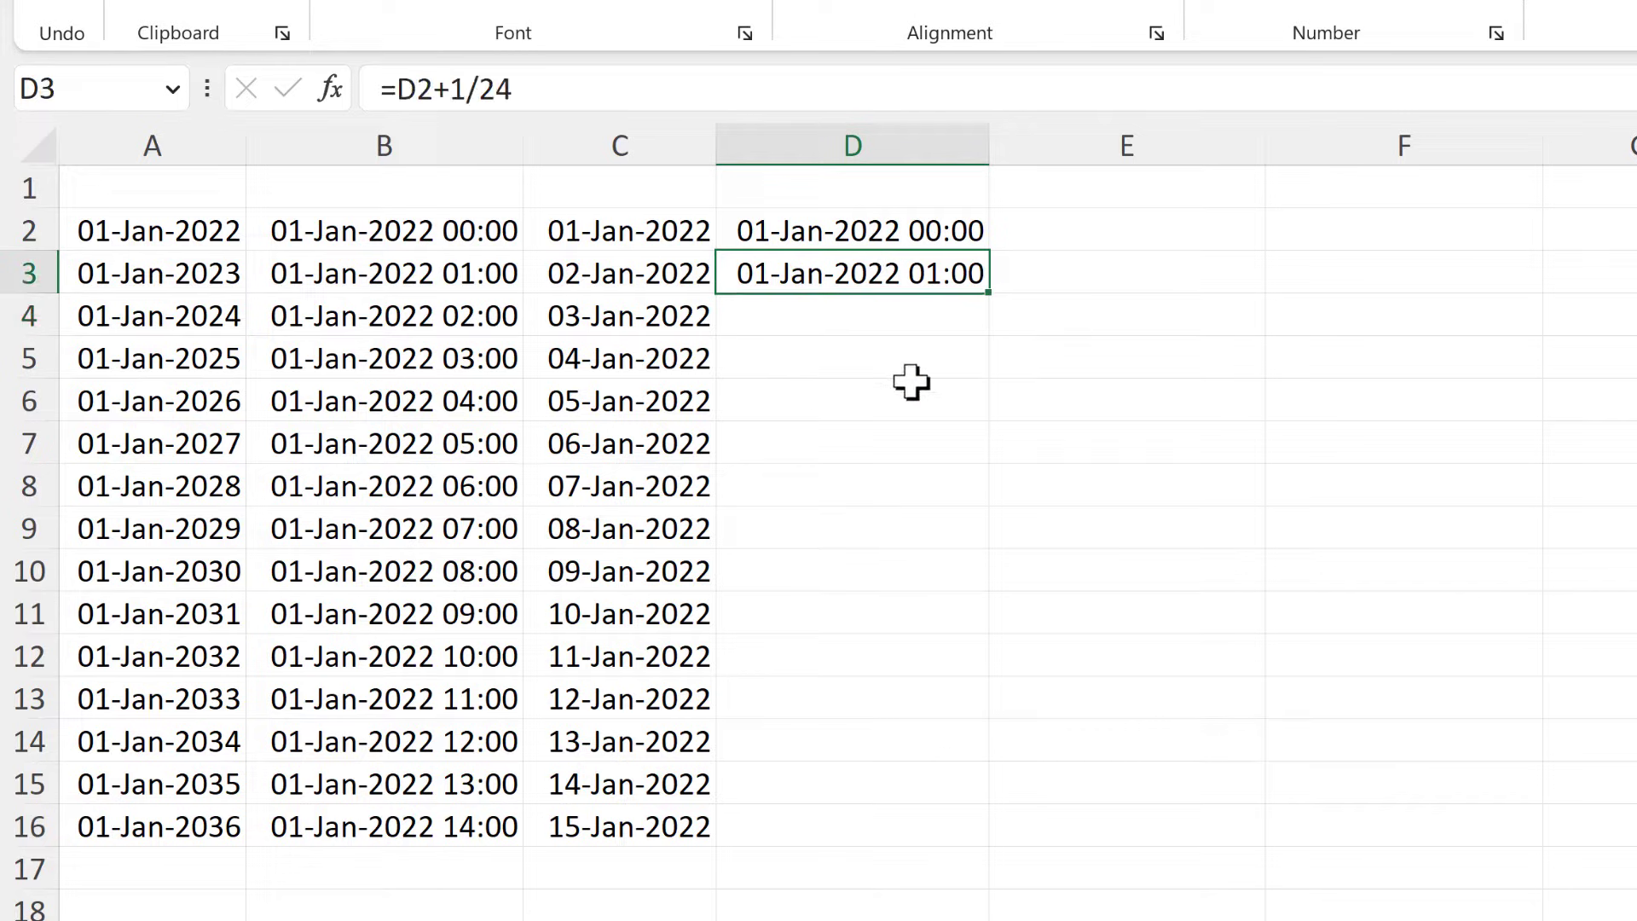
drag(987, 295, 964, 833)
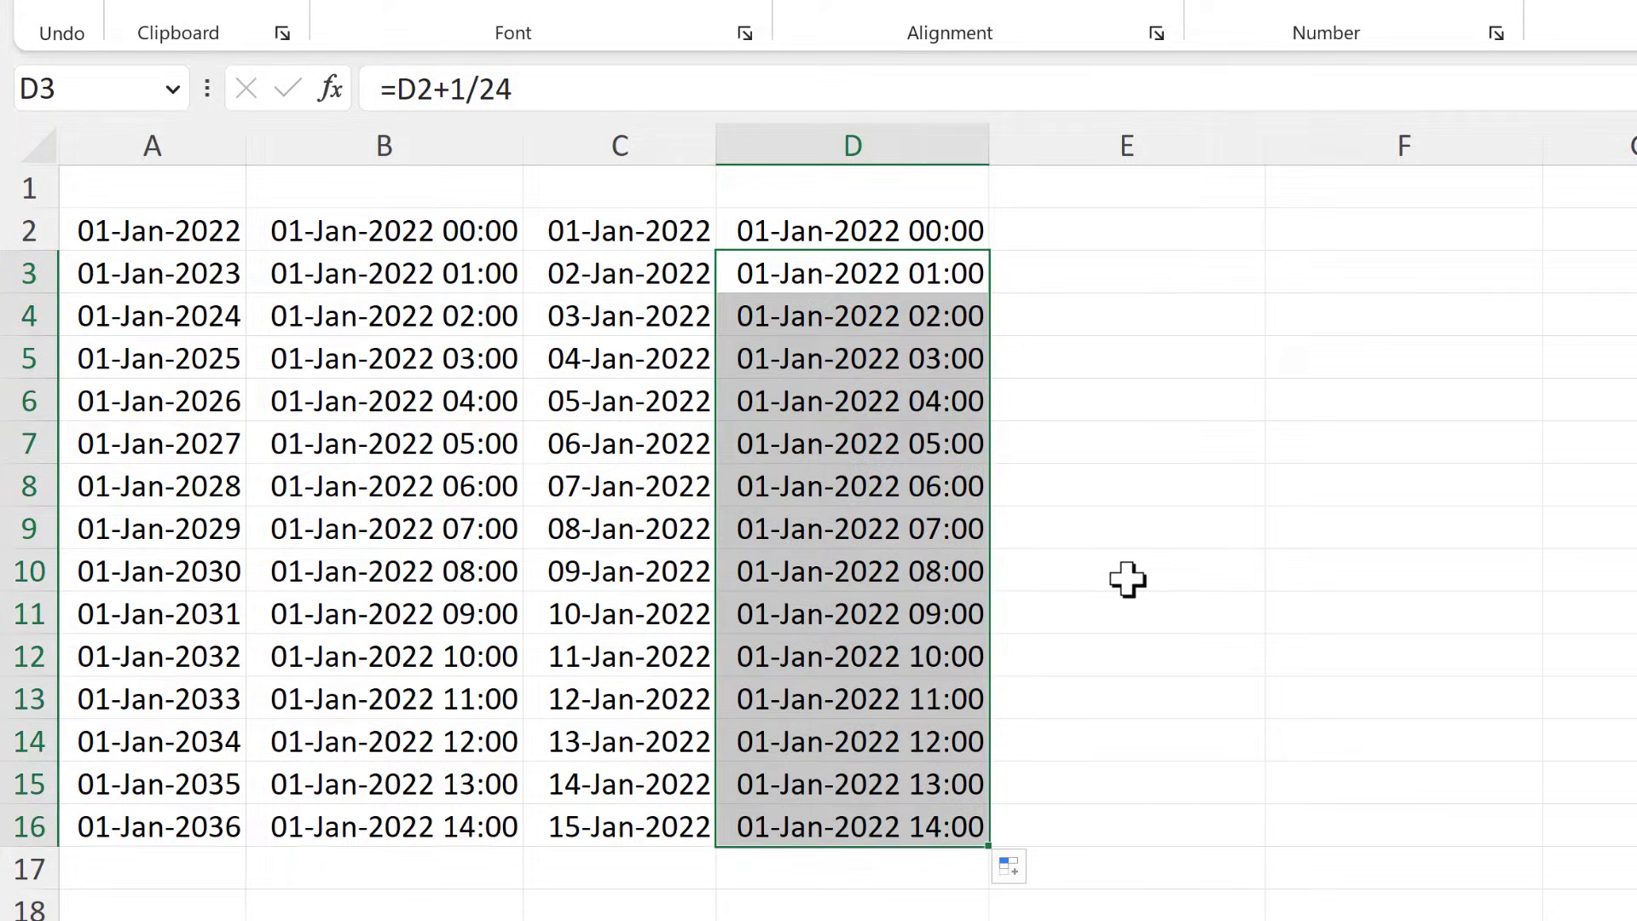
click(893, 236)
- Copy the starting date-time 01-Jan-2022 00:00 from D2 into E2
key(ctrl+c)
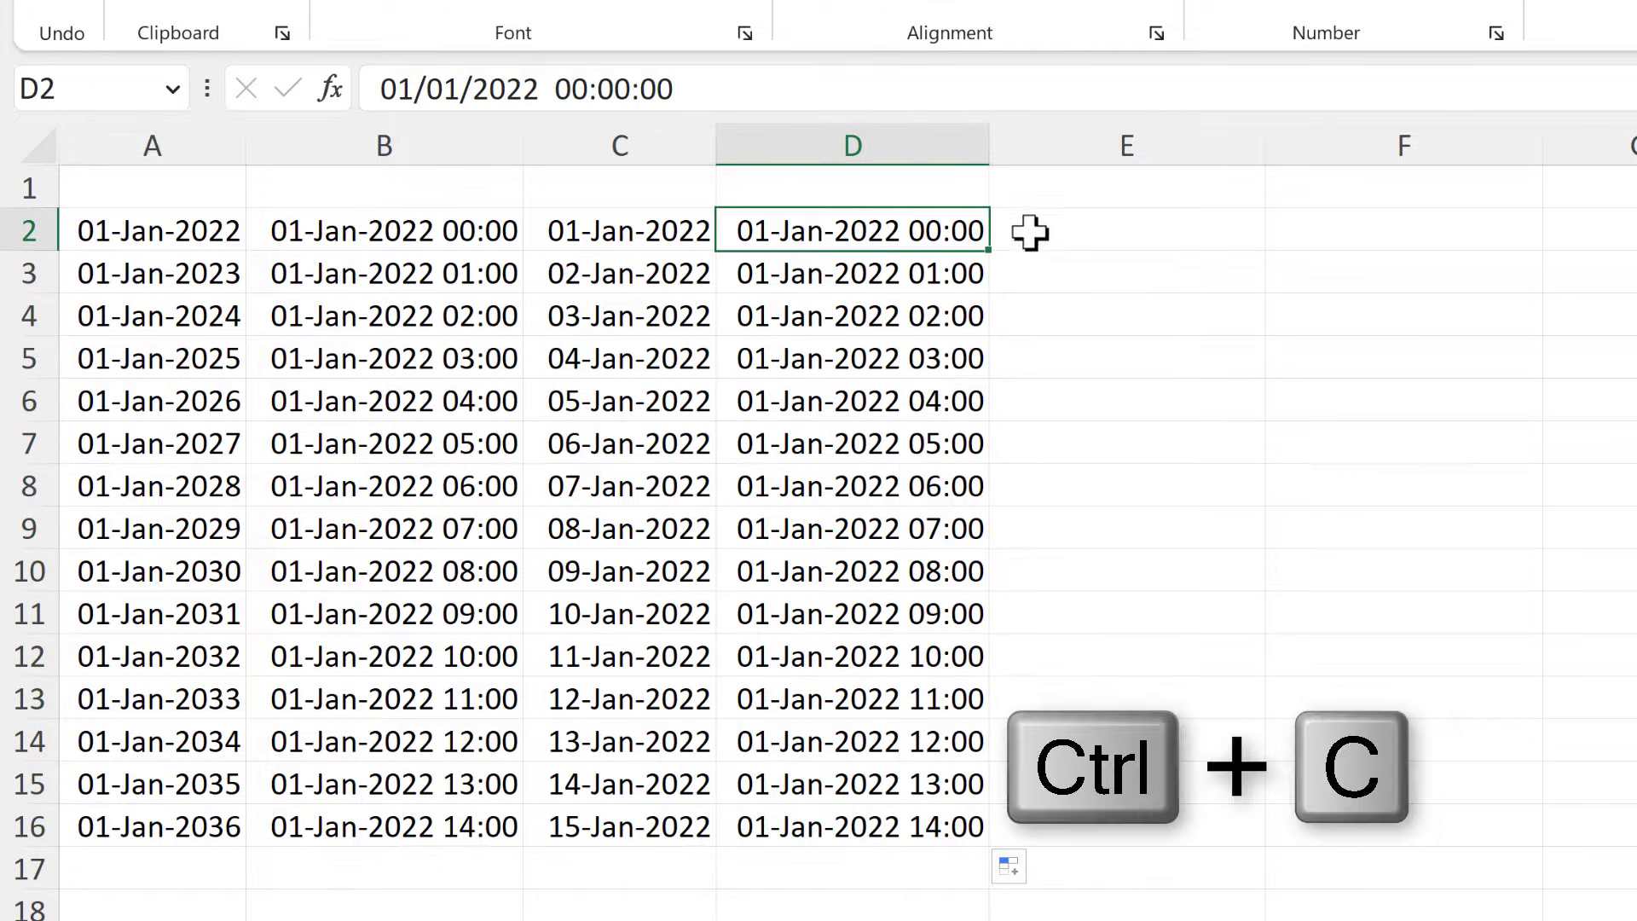
click(1030, 236)
key(ctrl+v)
key(Return)
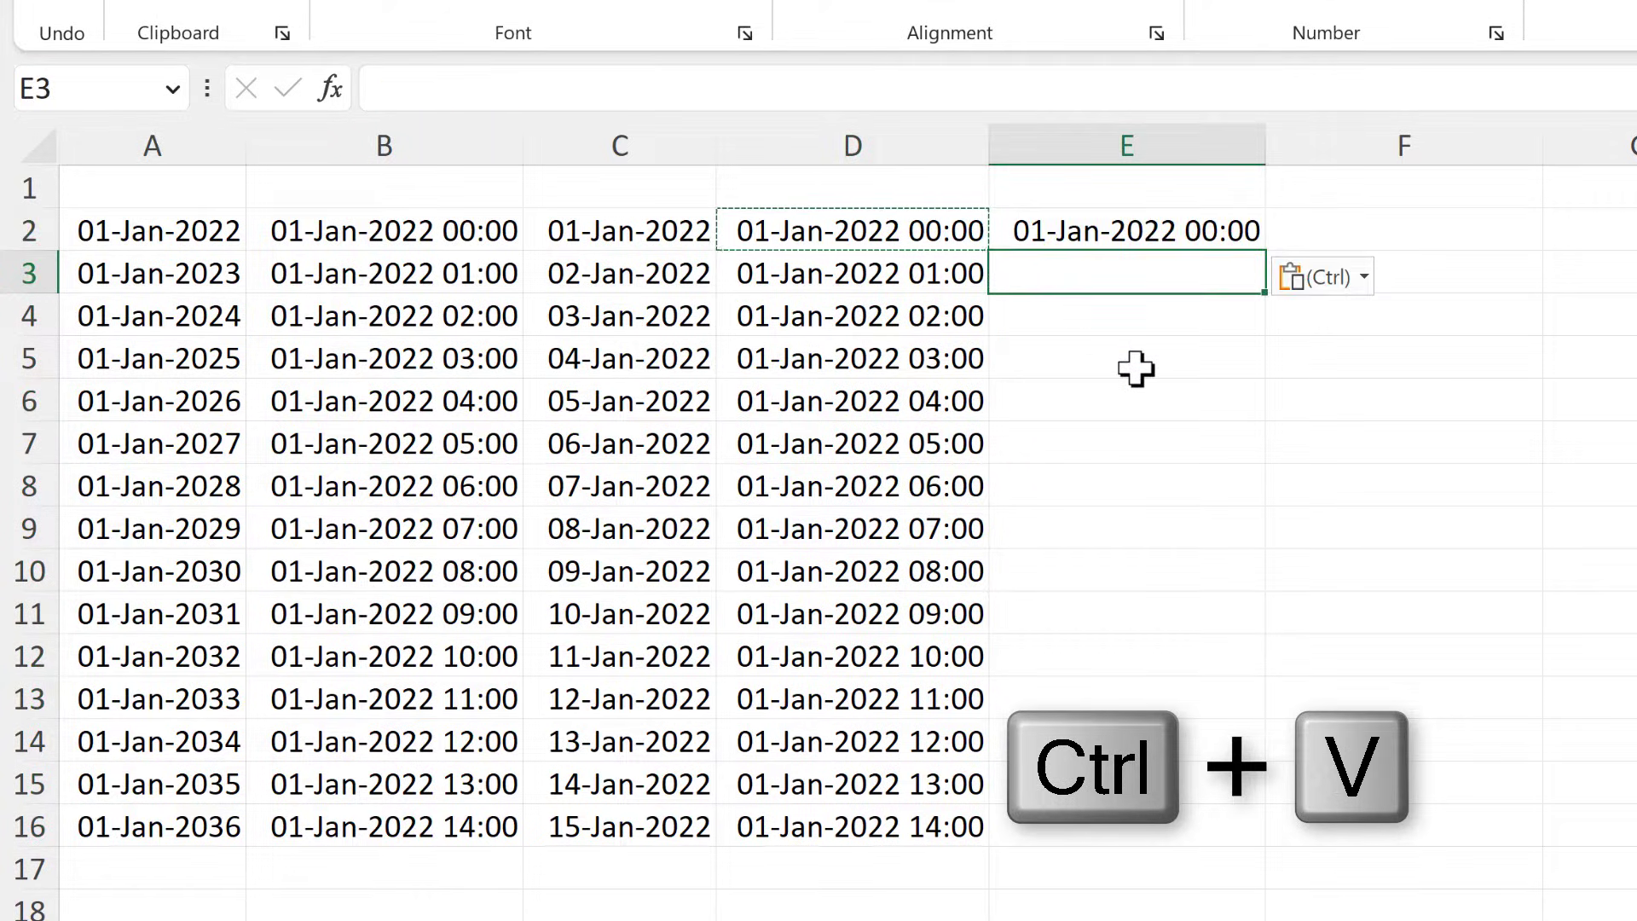
- Enter =E2+TIME(0,15,0) in E3 and fill it down to row 16
text(=)
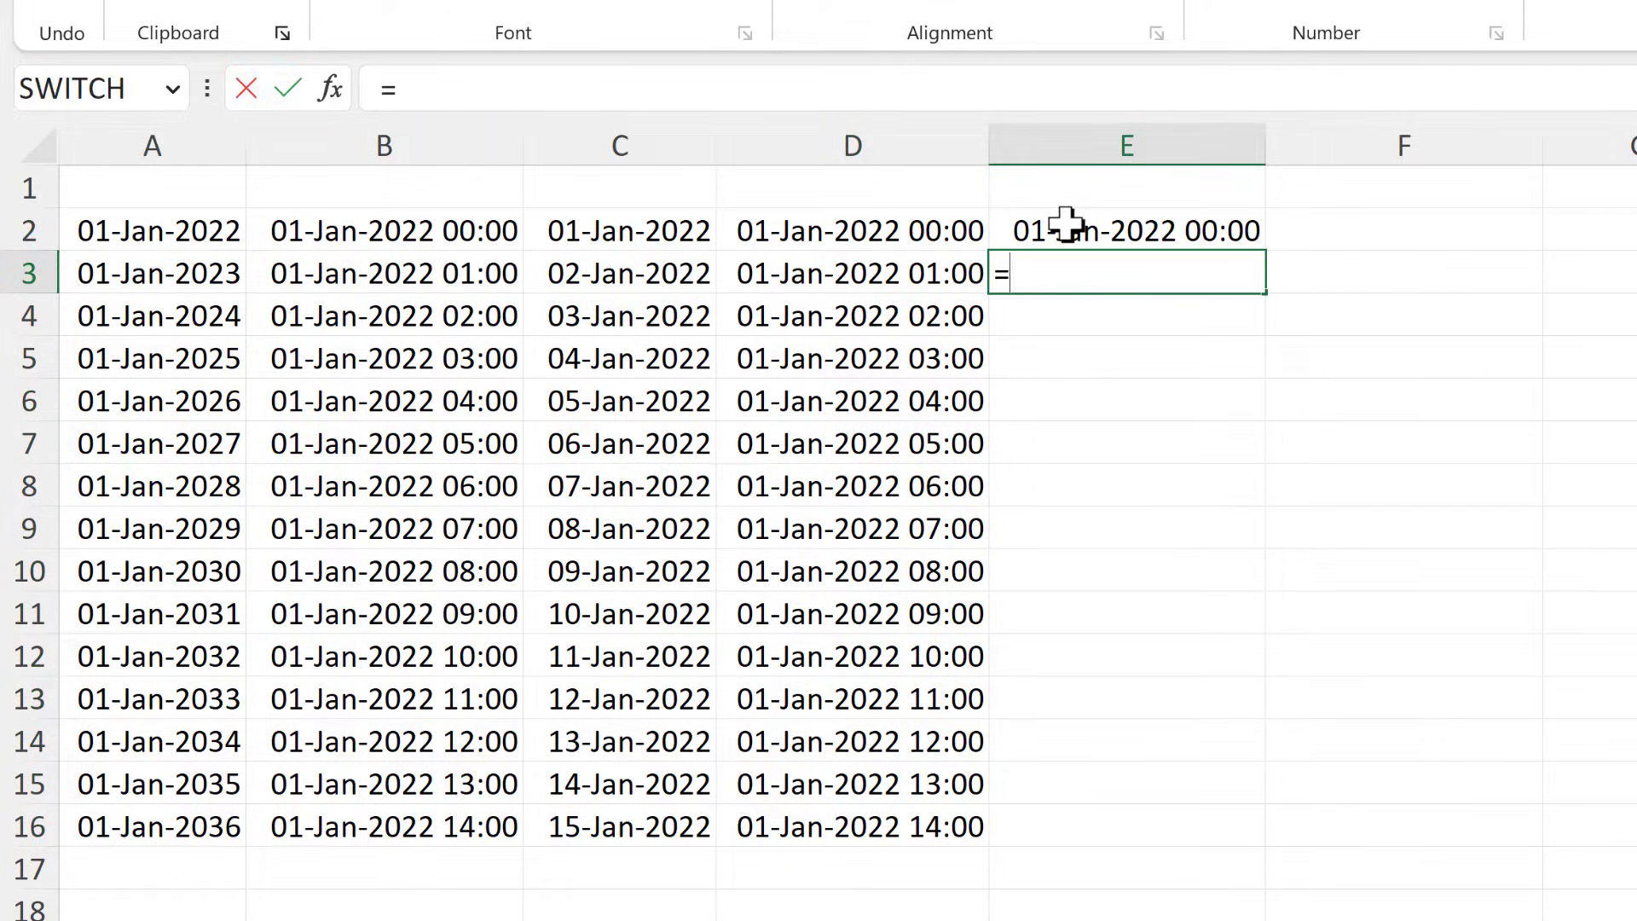
click(1065, 225)
text(+)
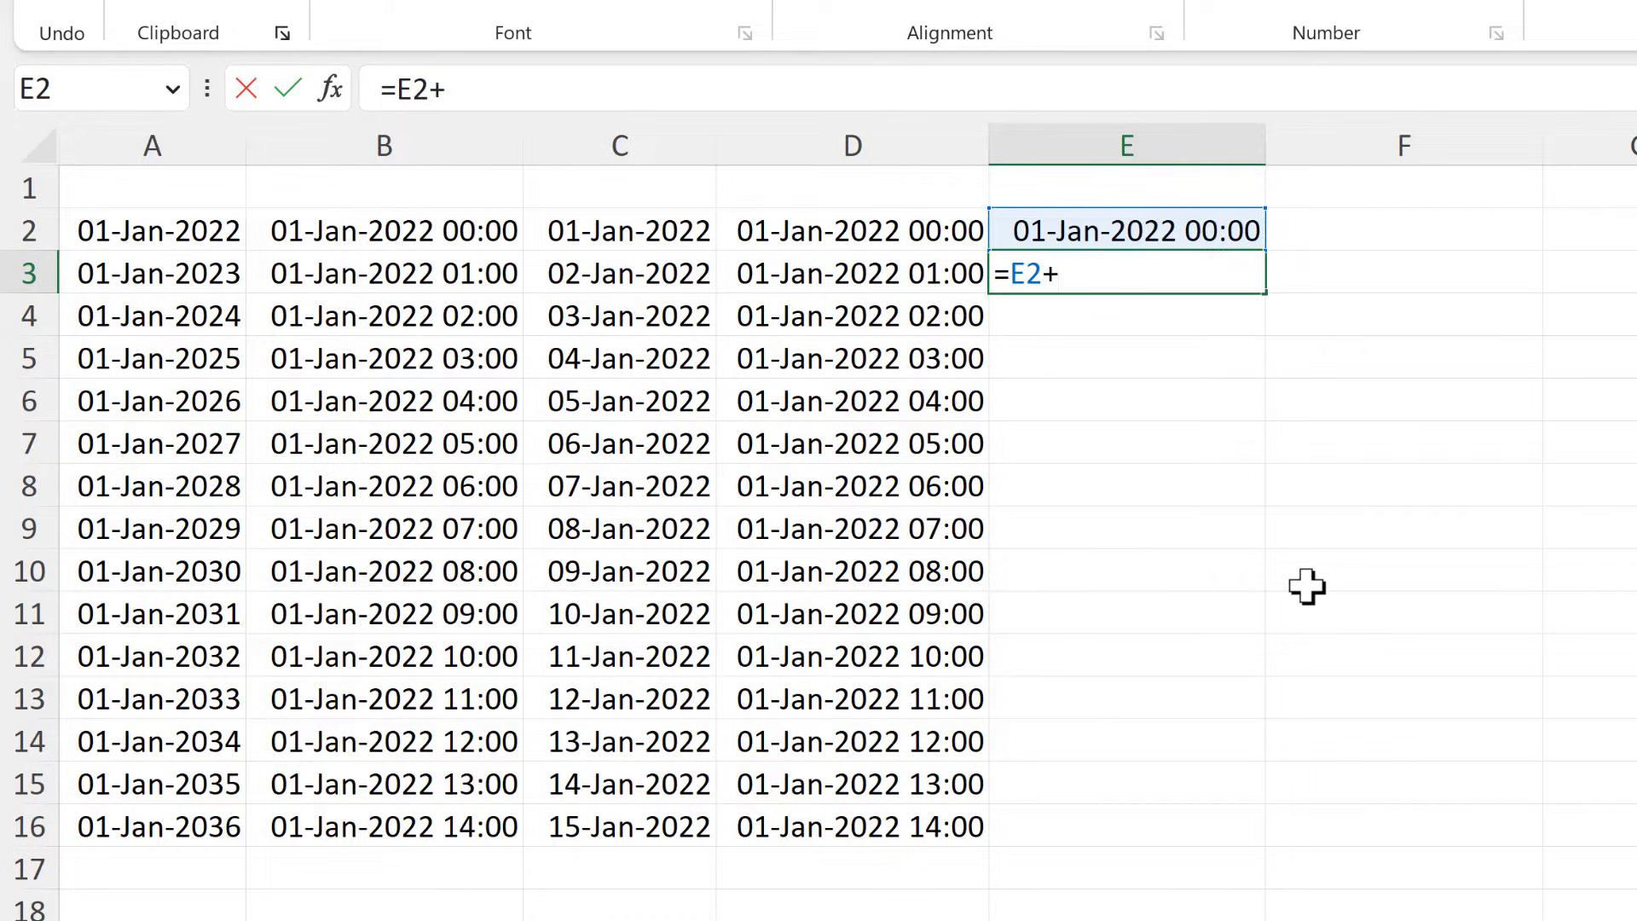
text(time)
key(Tab)
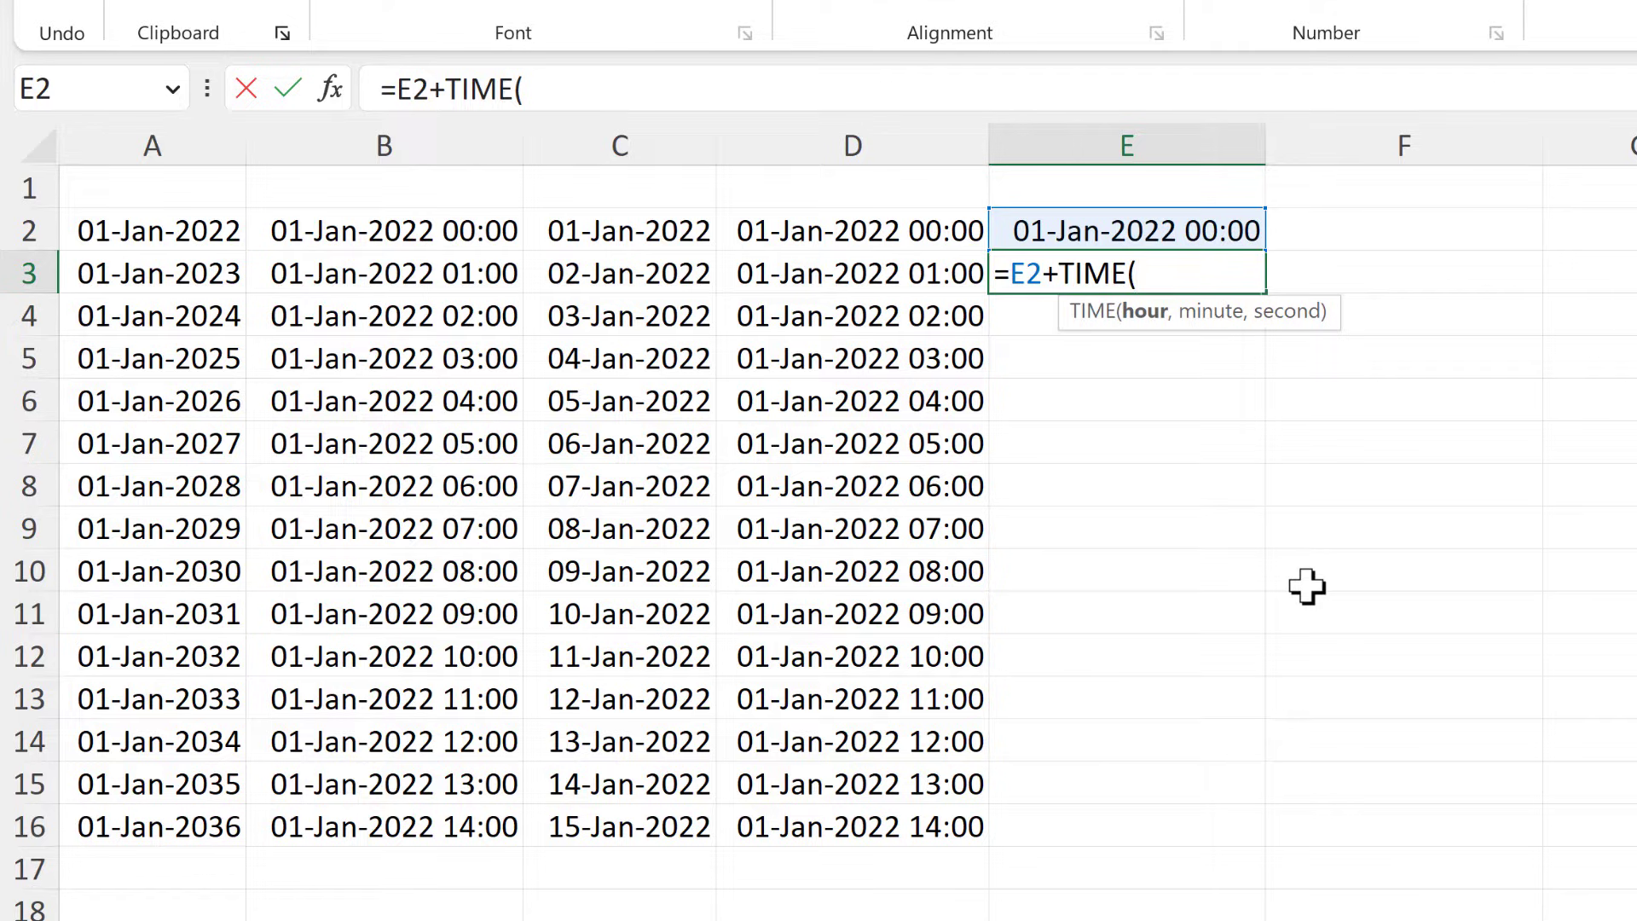
text(0,)
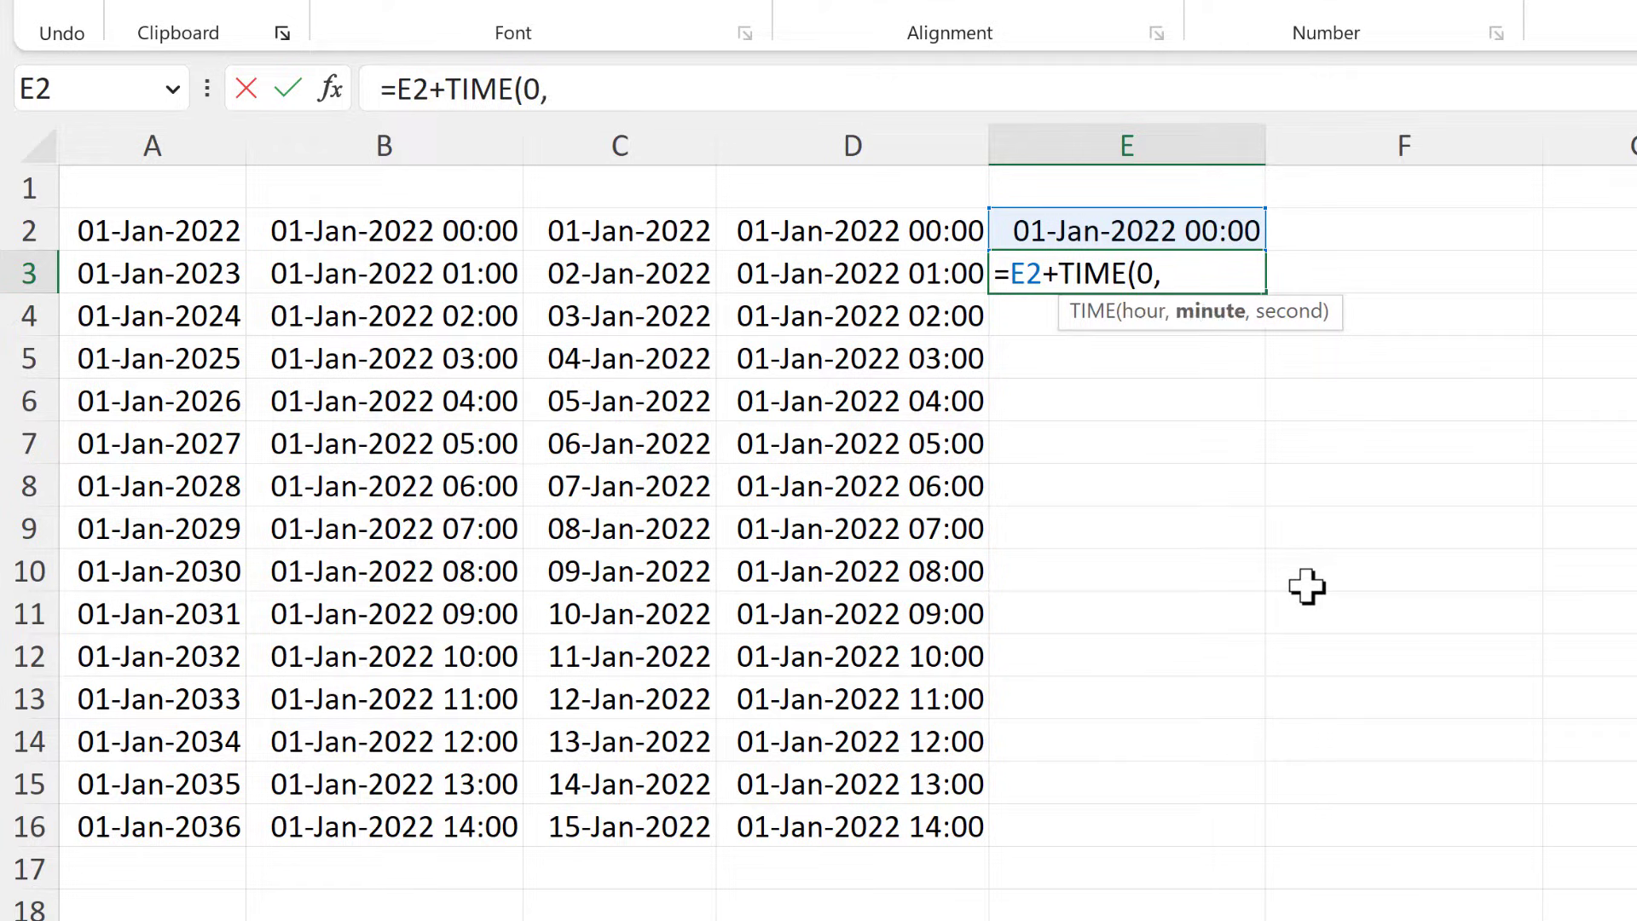
text(15,)
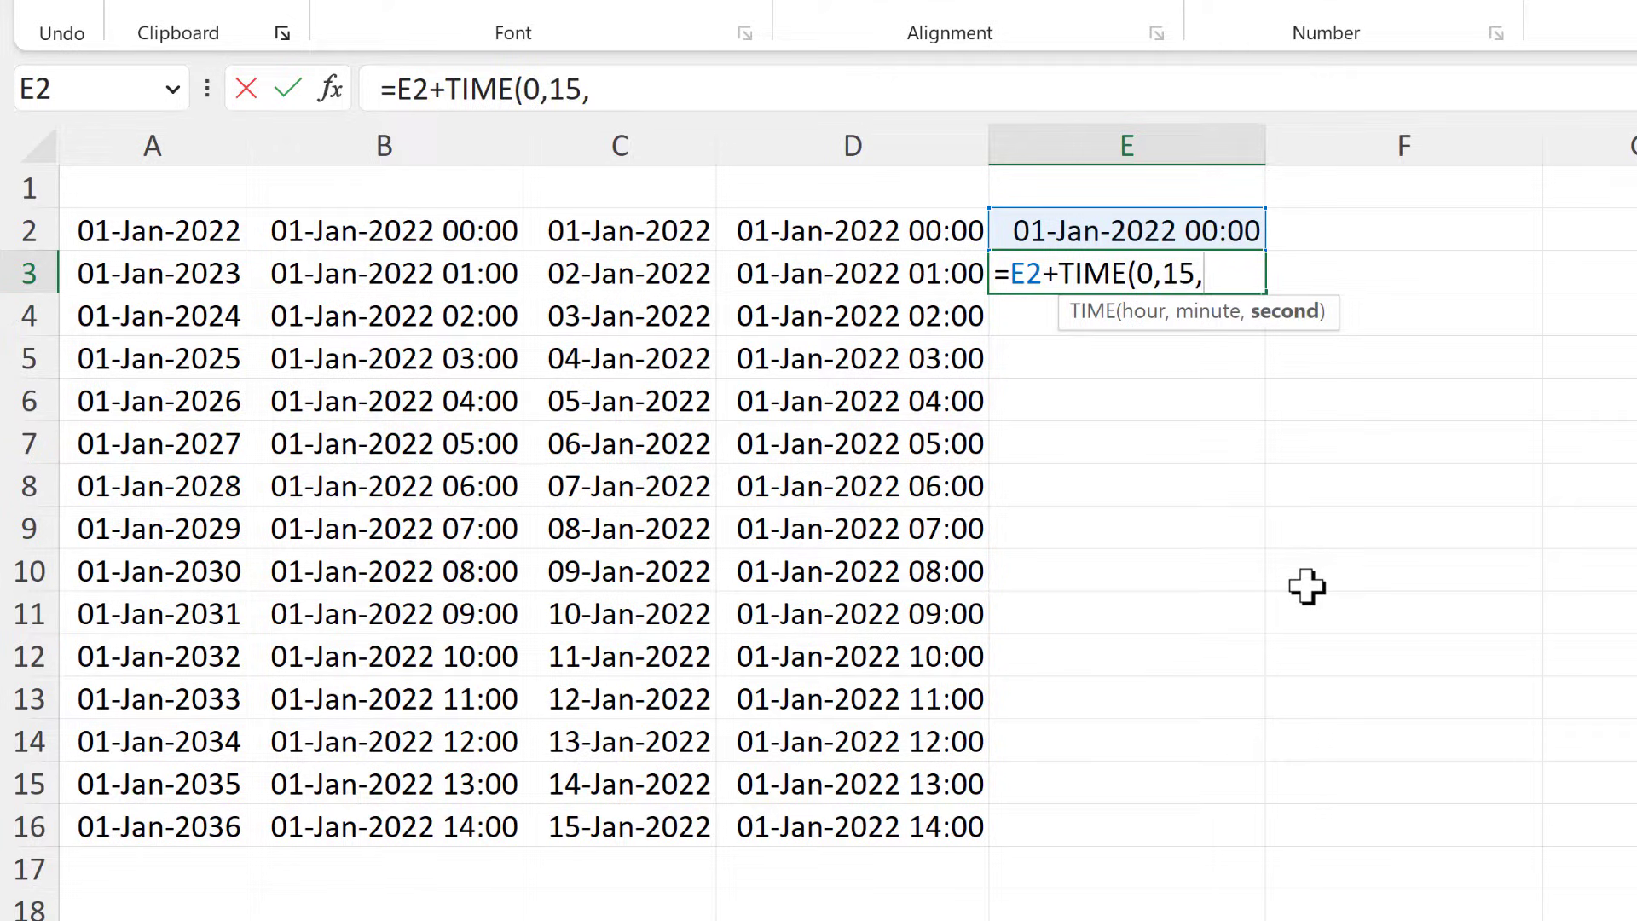
text(0))
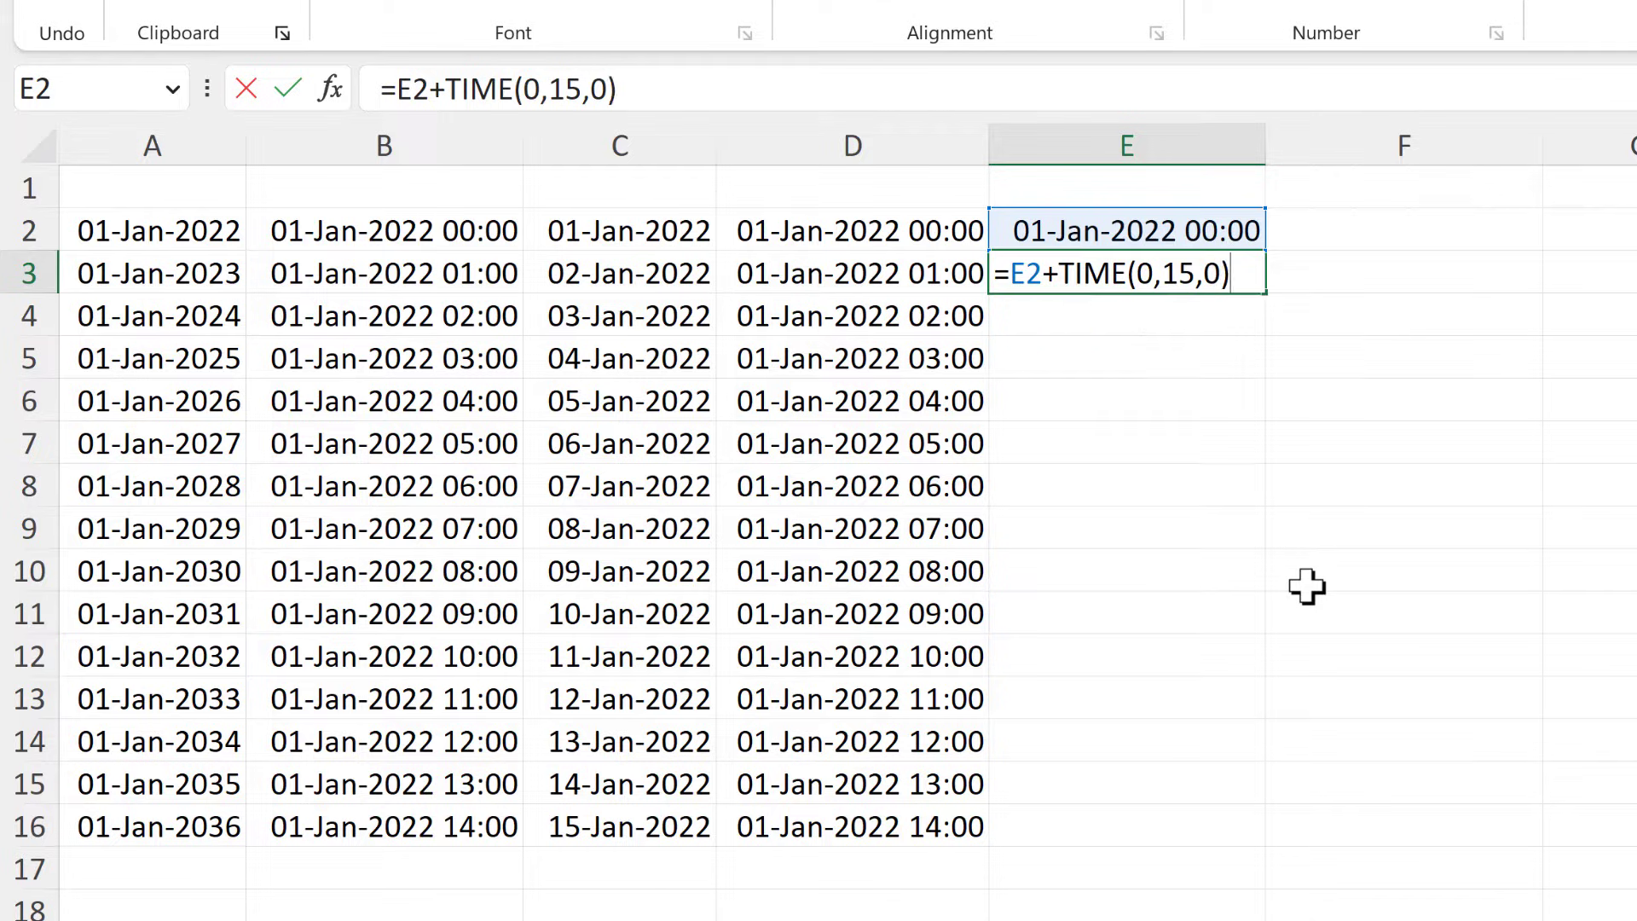
key(Return)
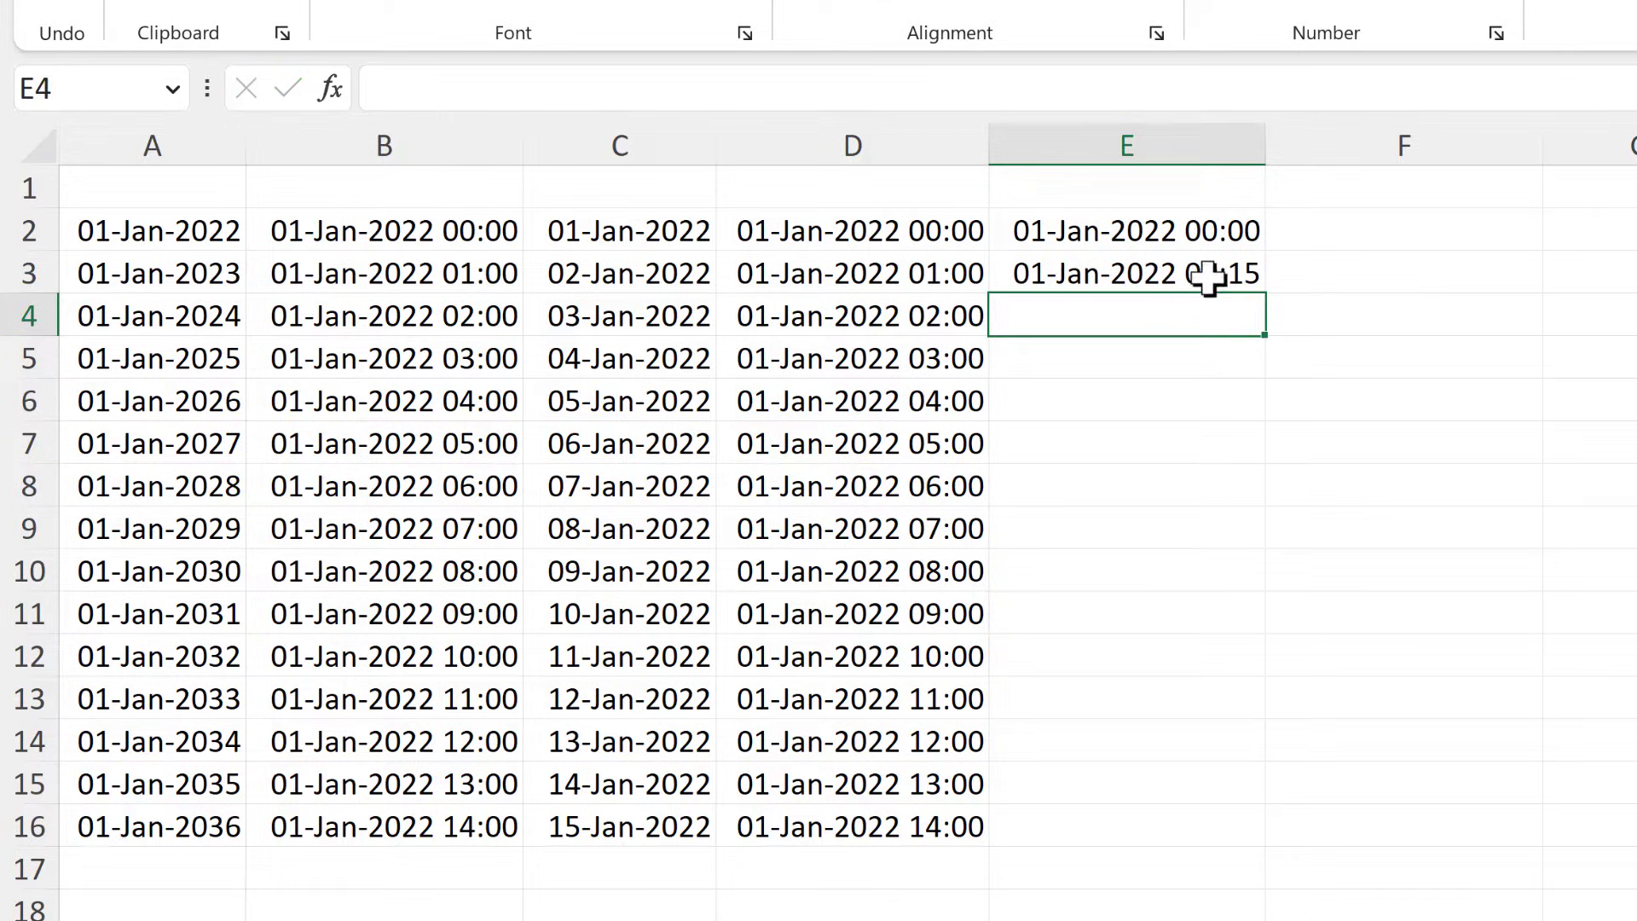
click(1227, 284)
drag(1264, 292, 1174, 831)
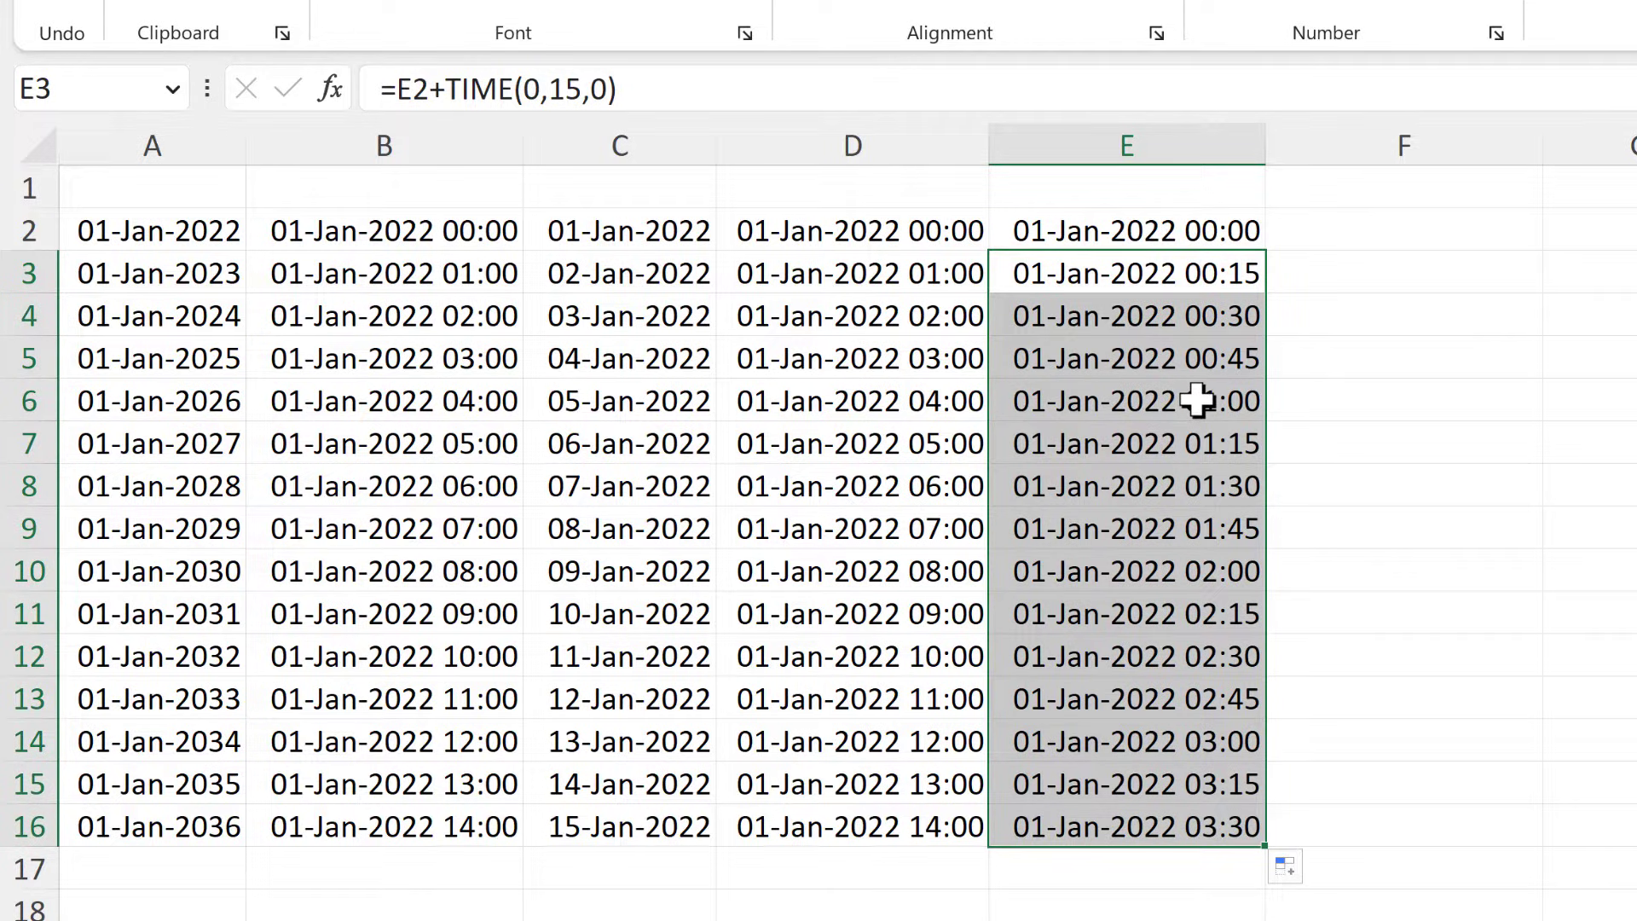
- Enter =SEQUENCE(15,1,DATE(2022,1,1),1) in F2 to spill fifteen date serials
click(1306, 229)
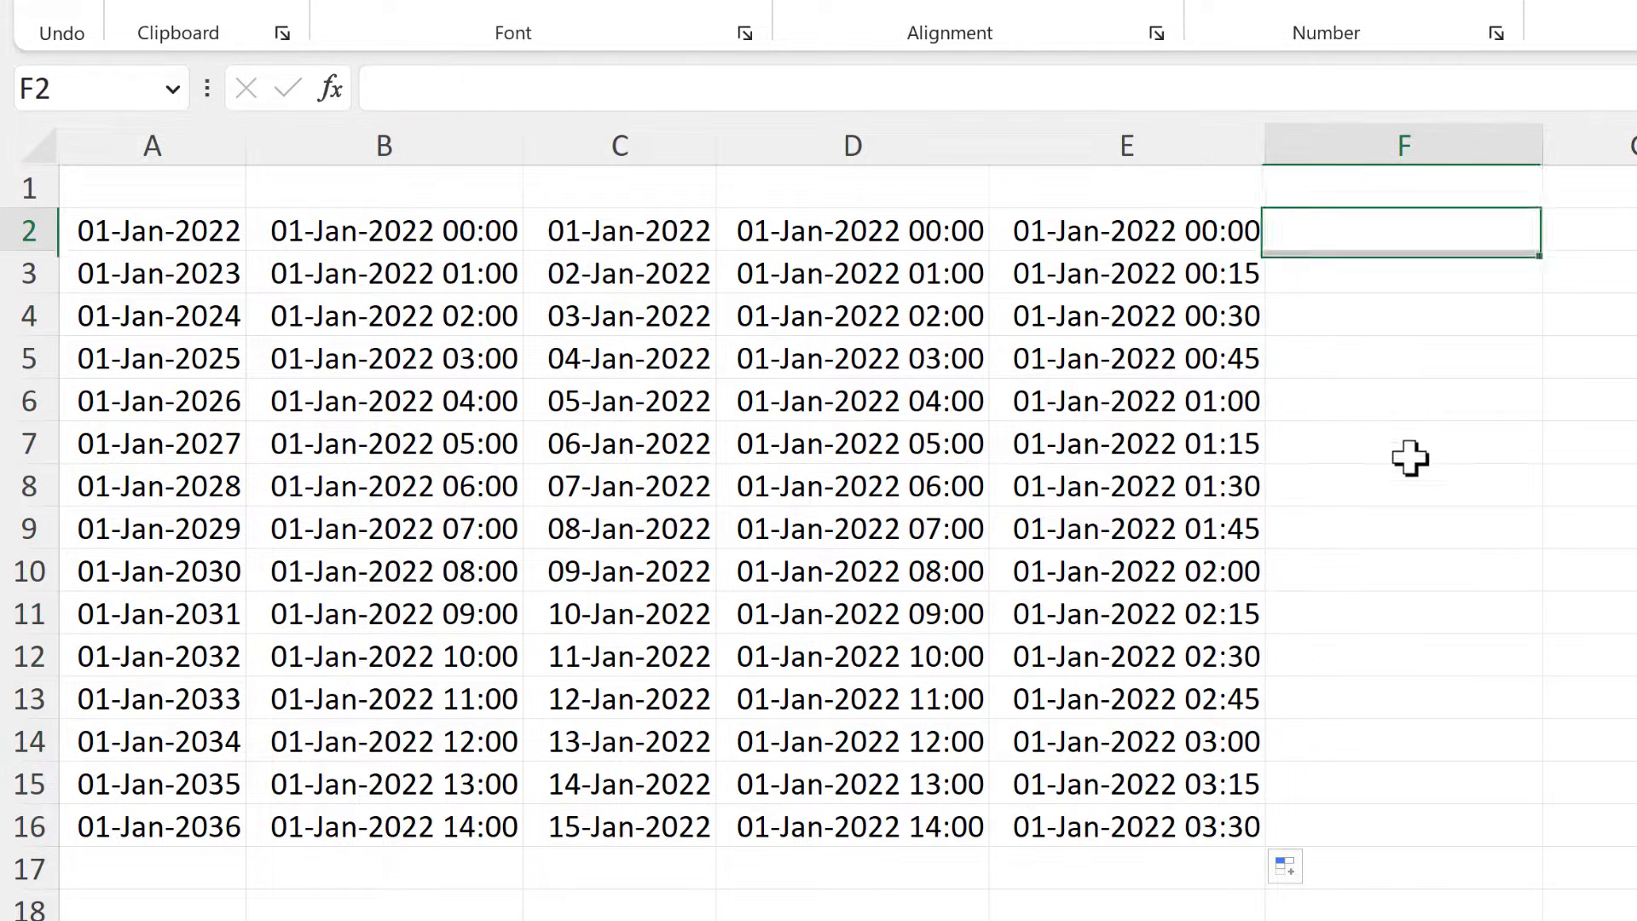
text(=se)
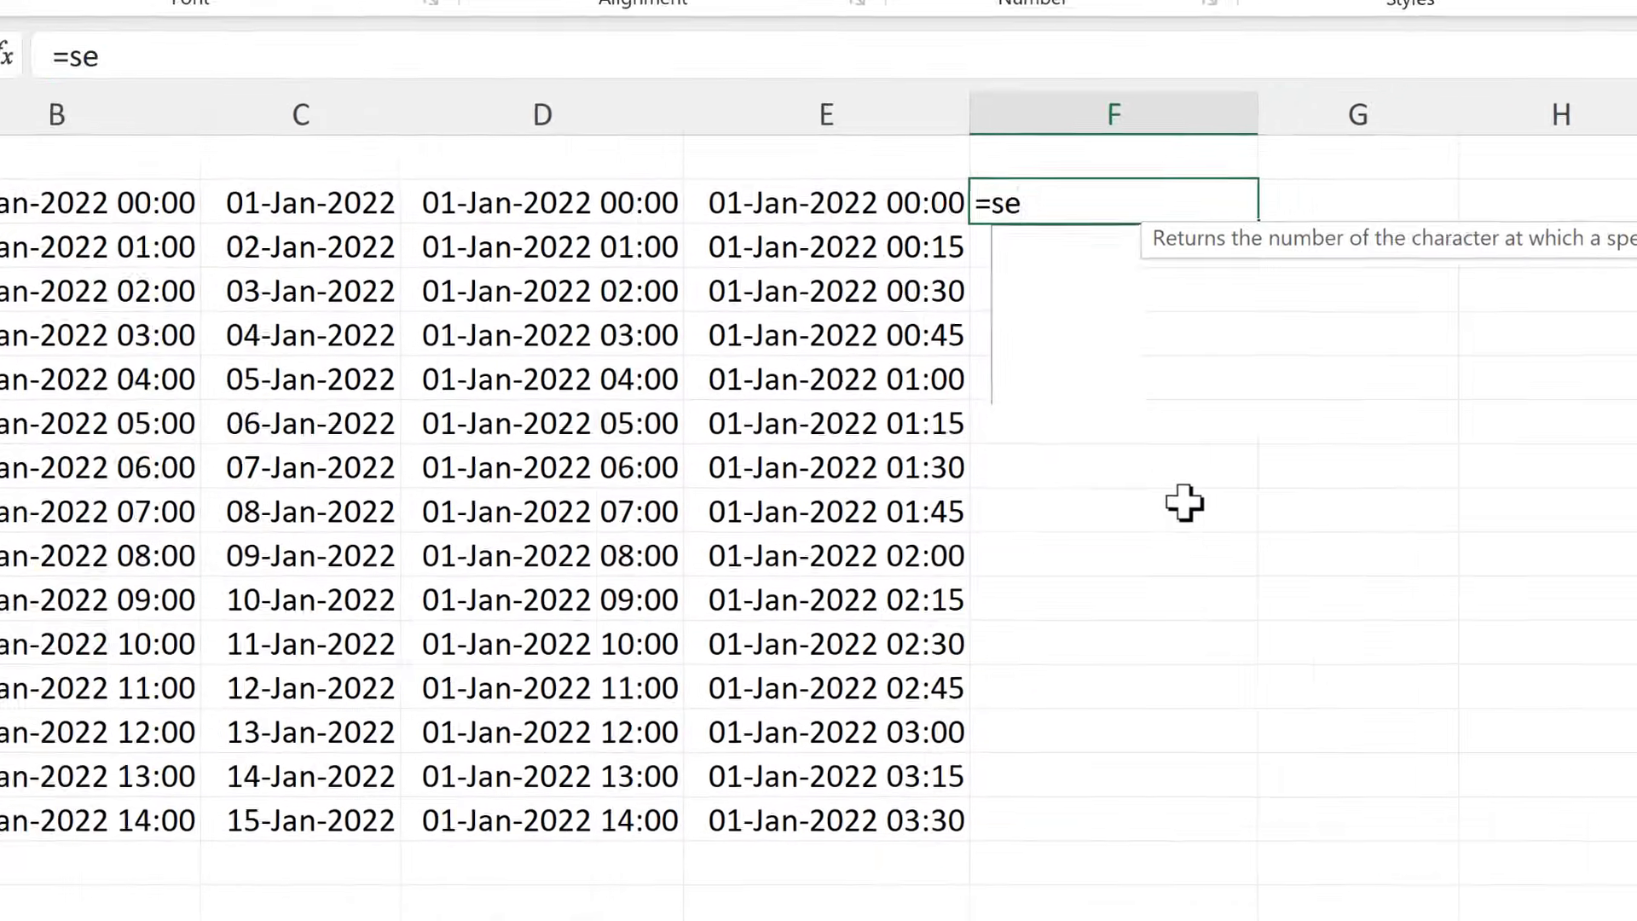
double_click(934, 348)
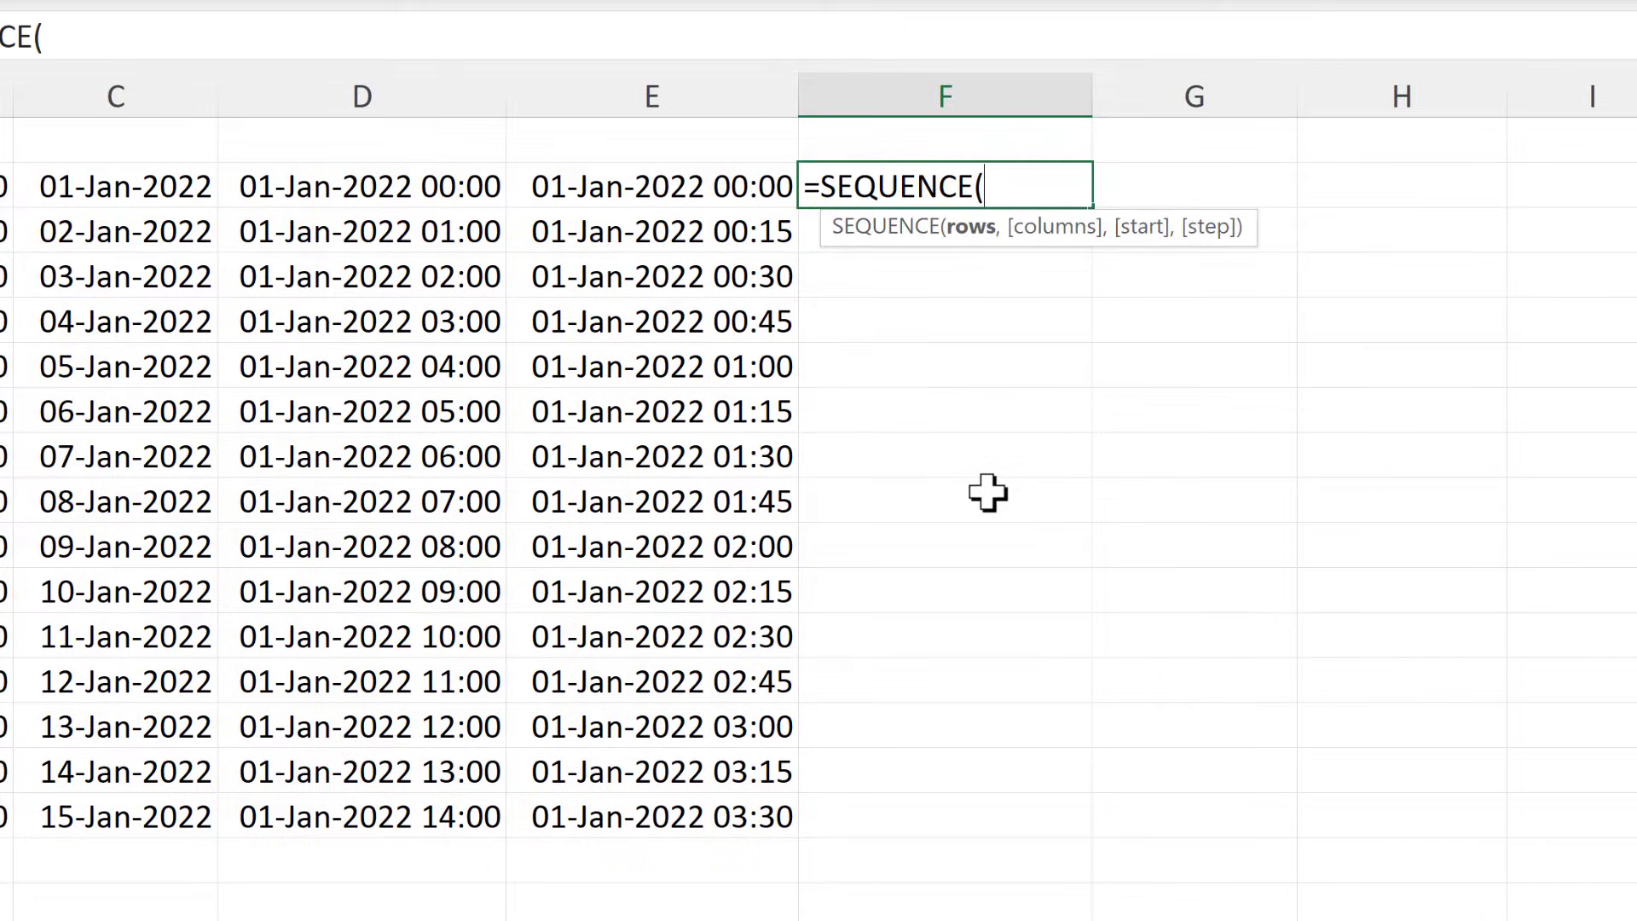
text(15)
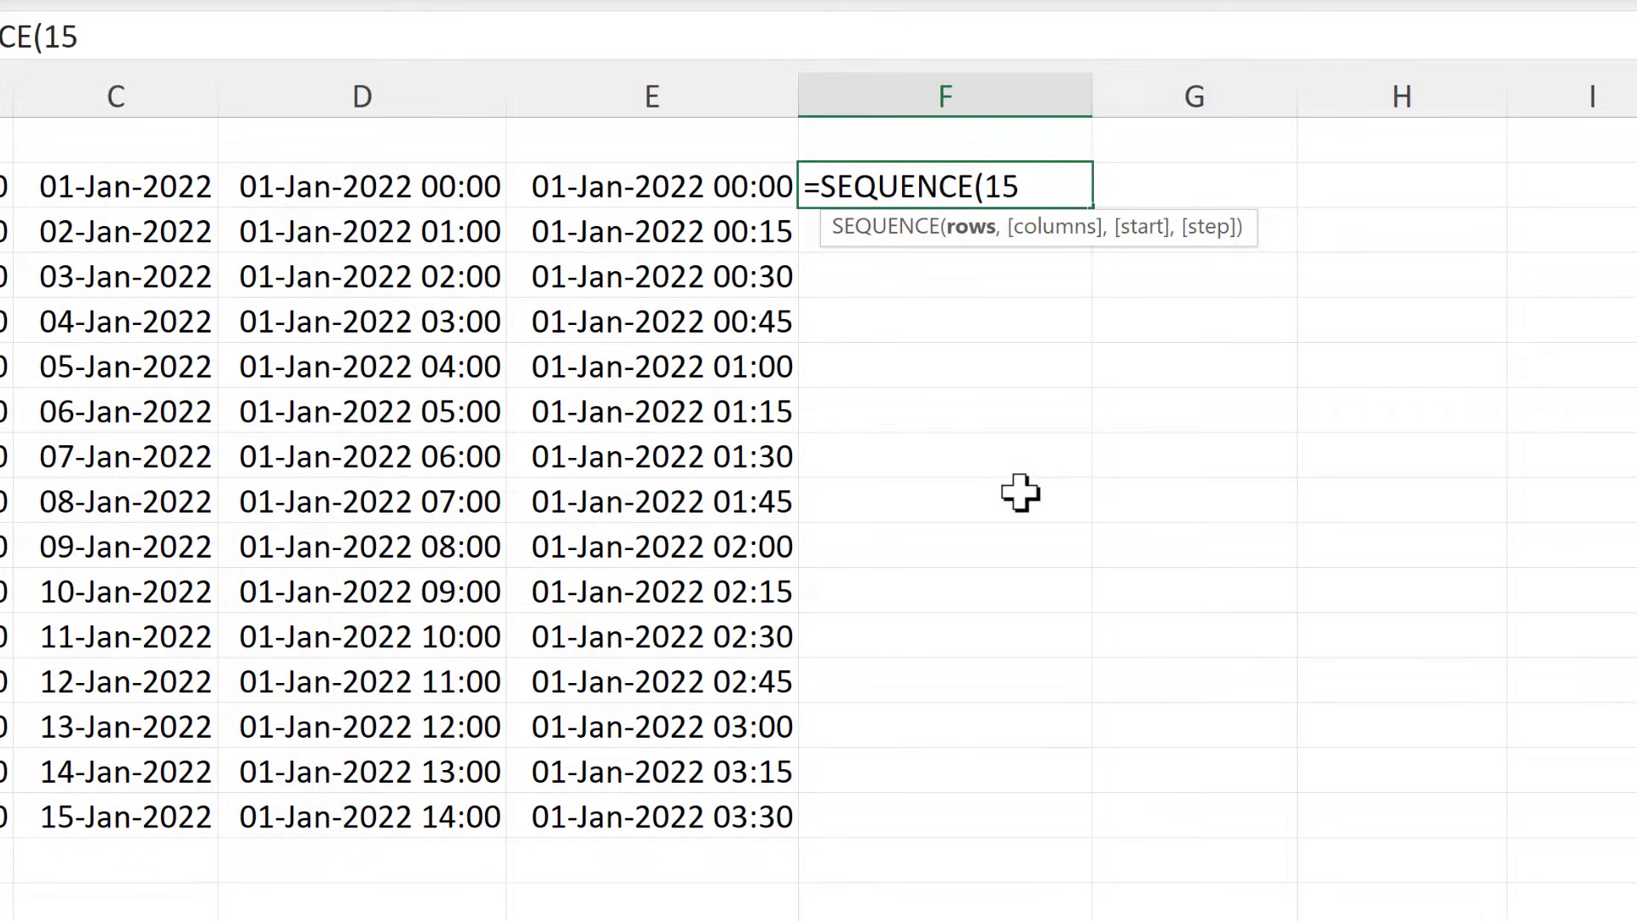
text(,1)
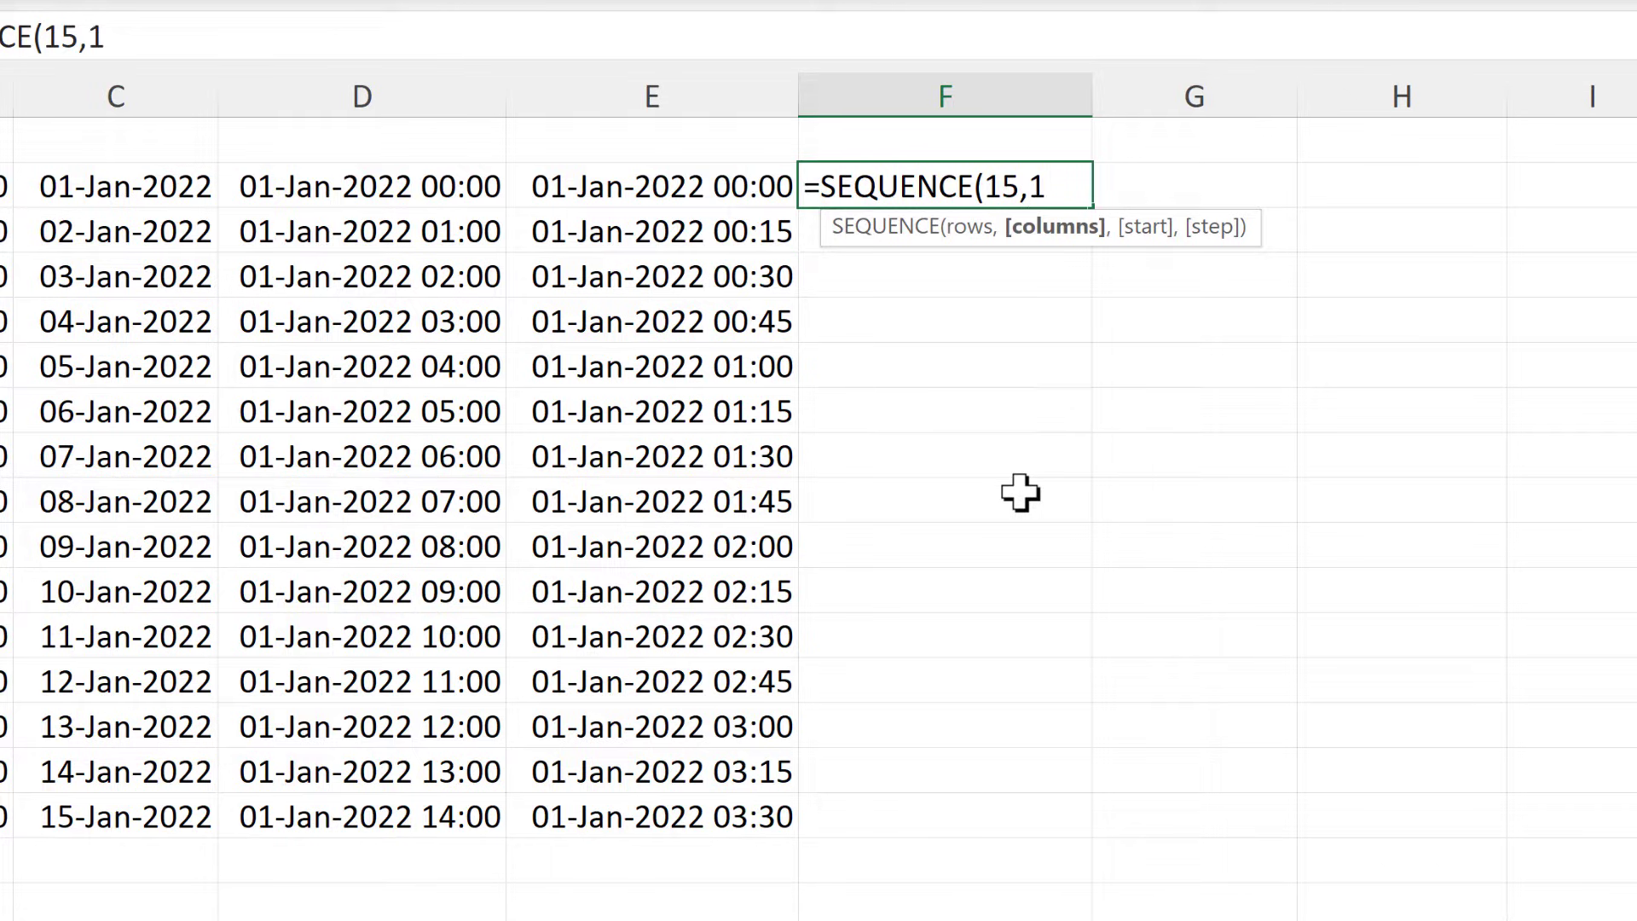
text(,date)
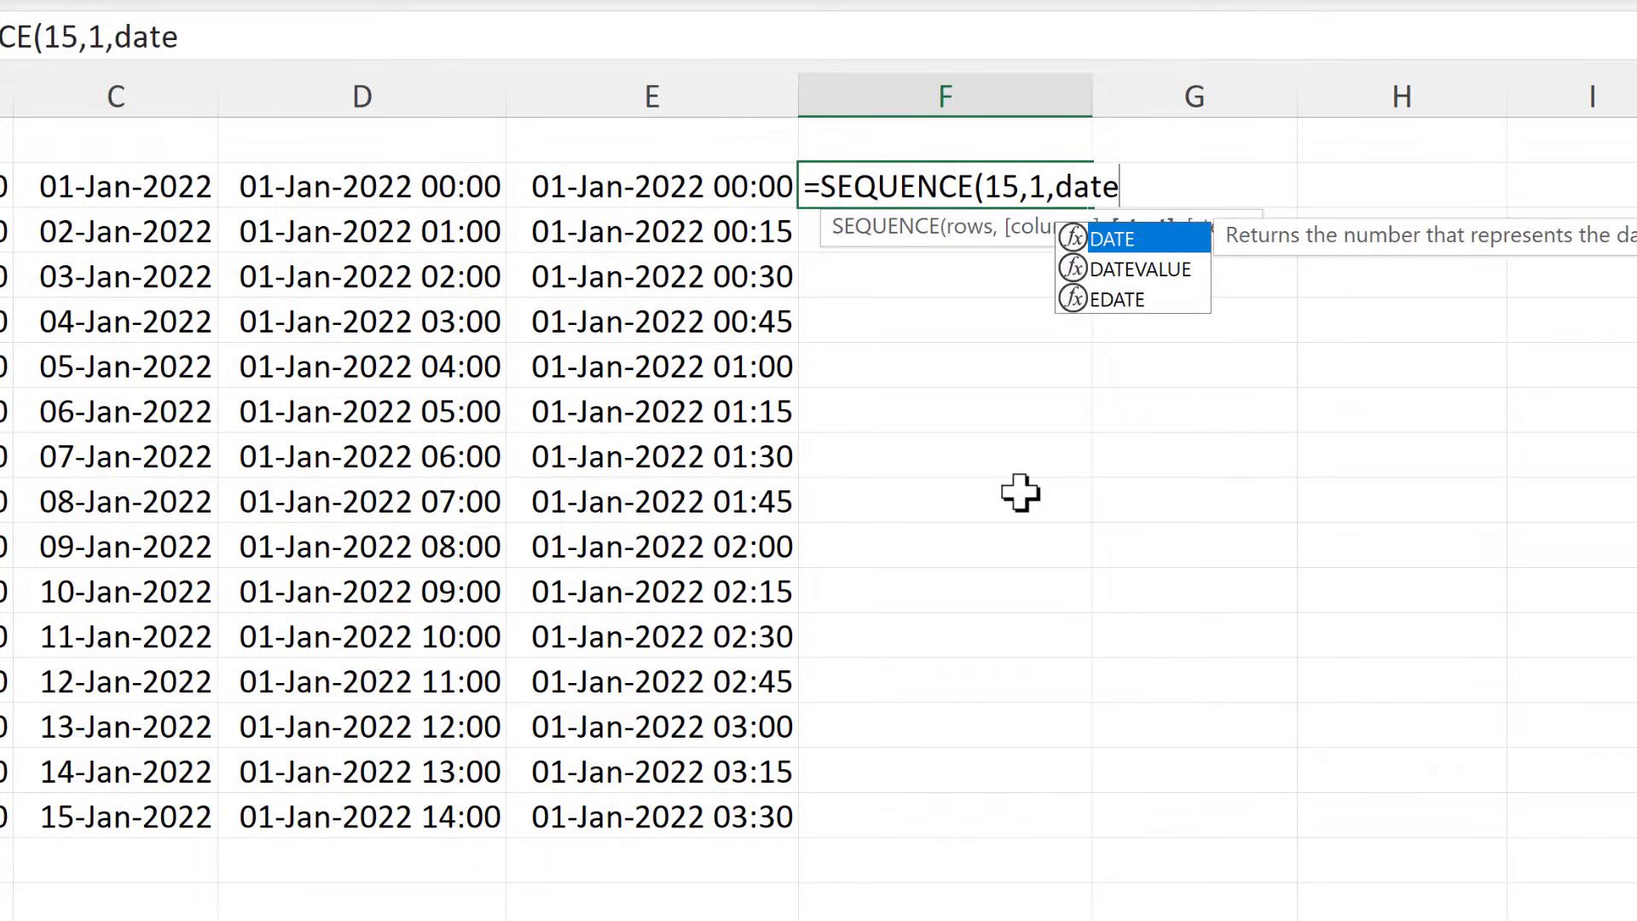
key(Tab)
text(2022)
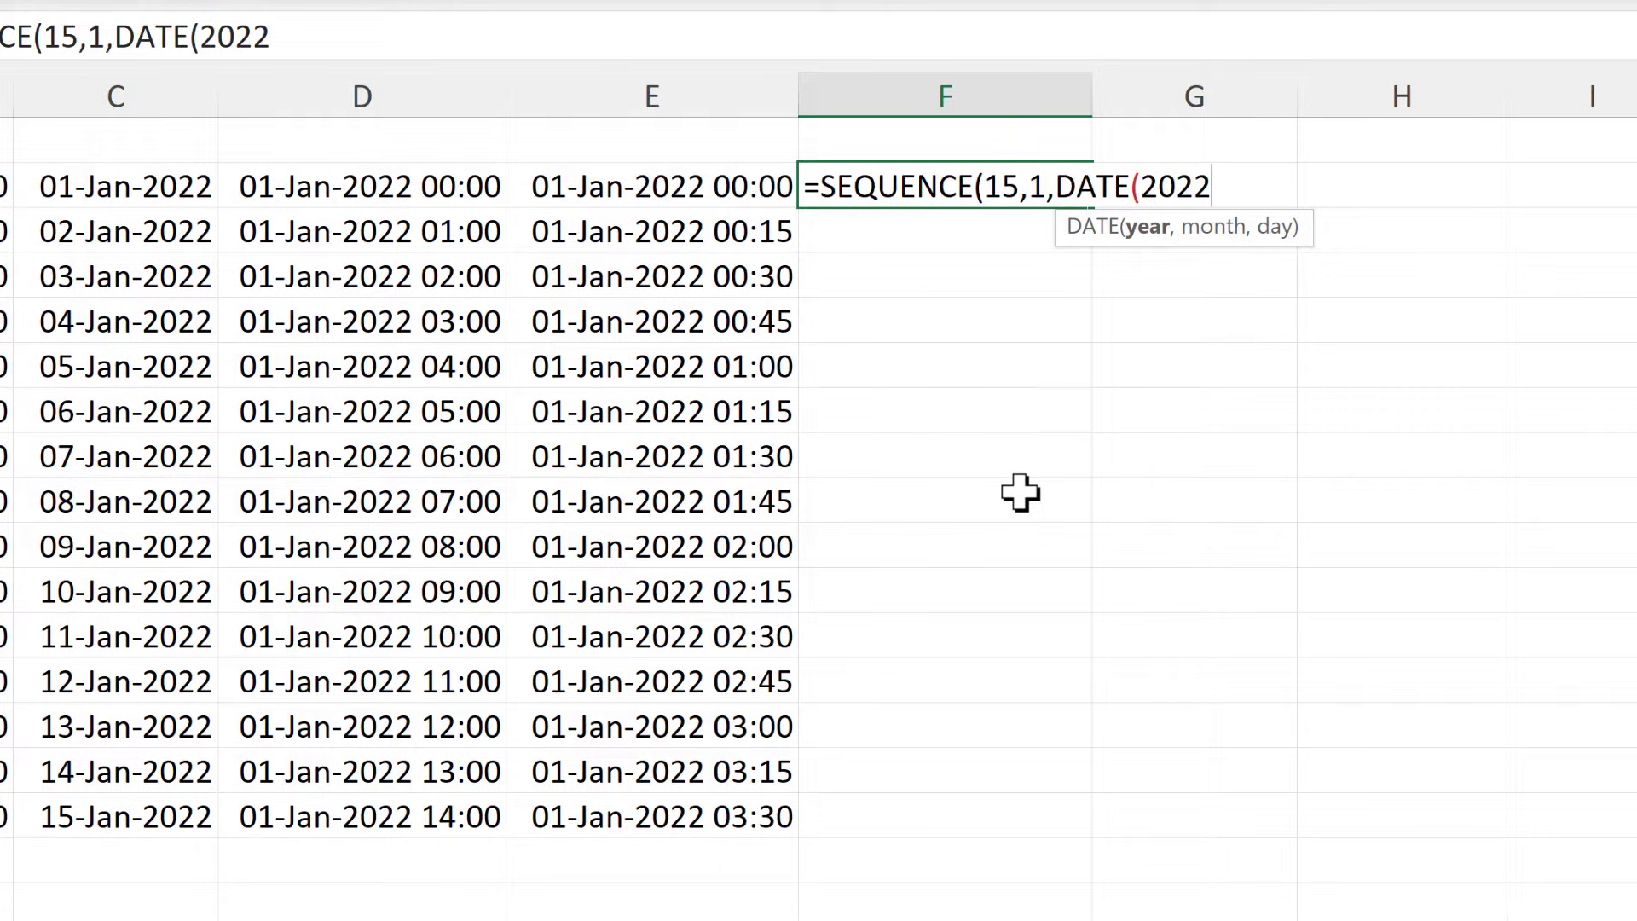
text(,1)
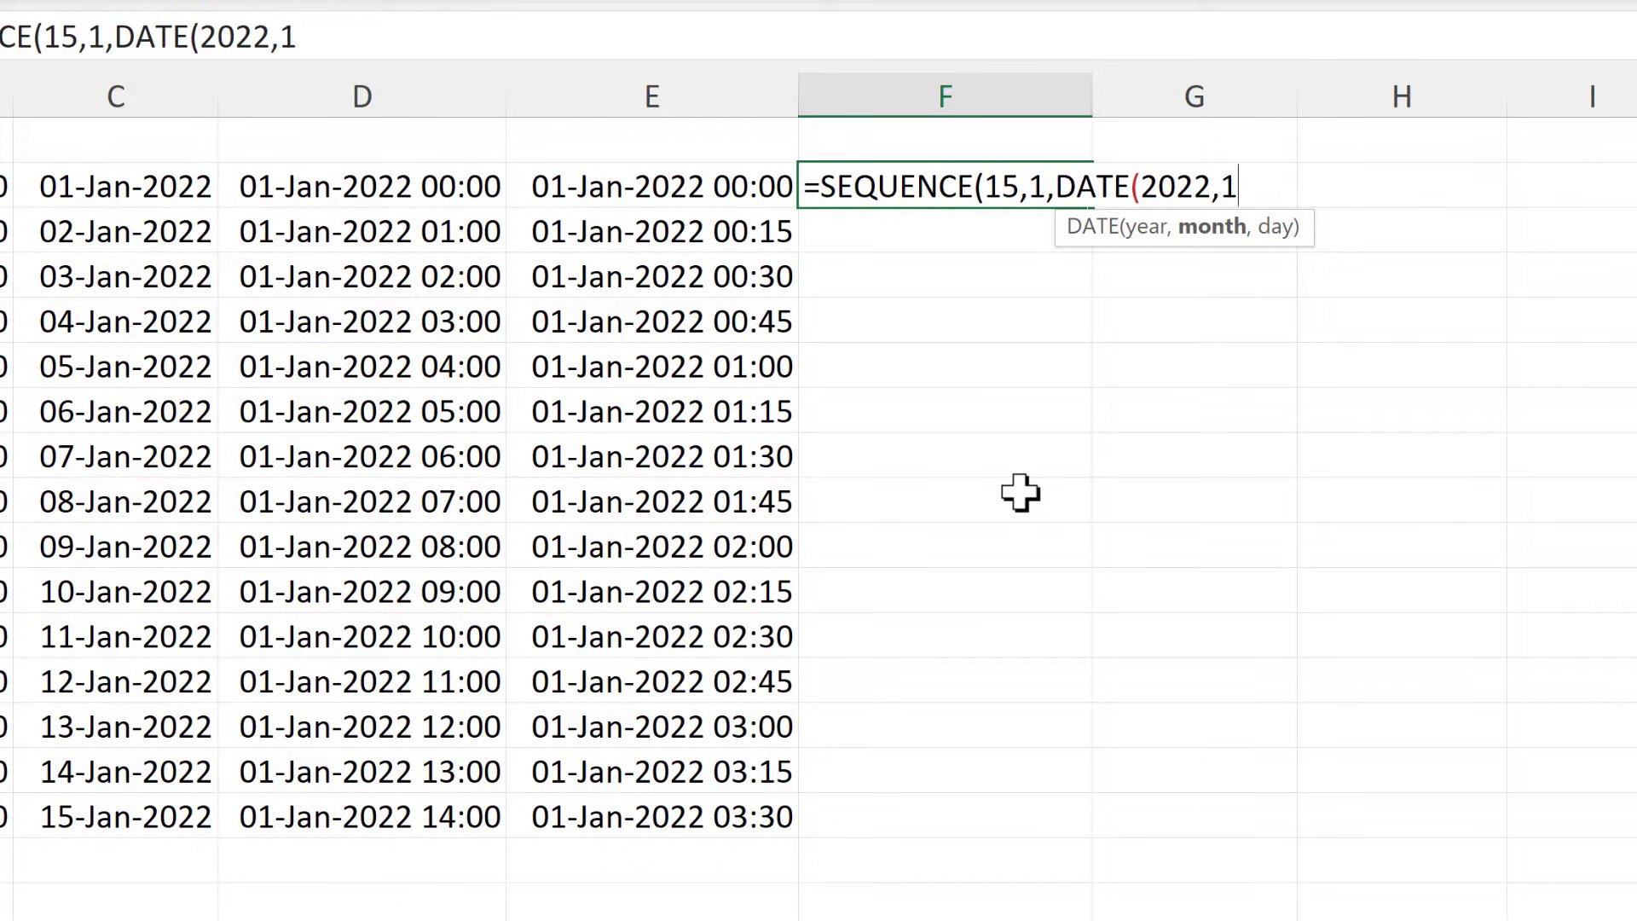
text(,1),)
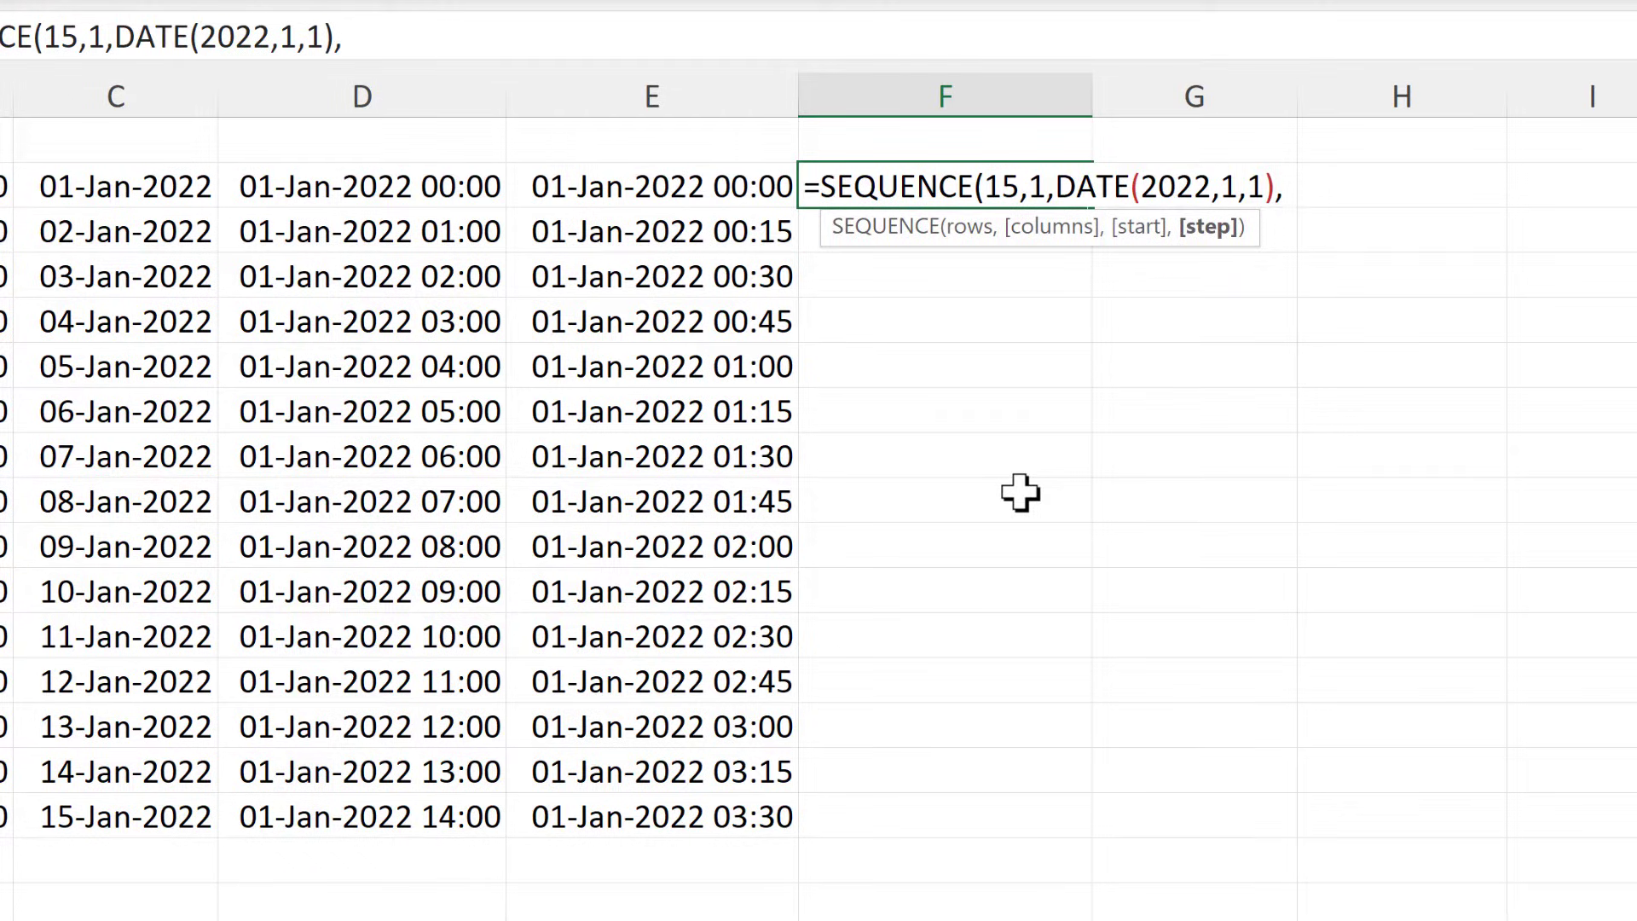
text(1))
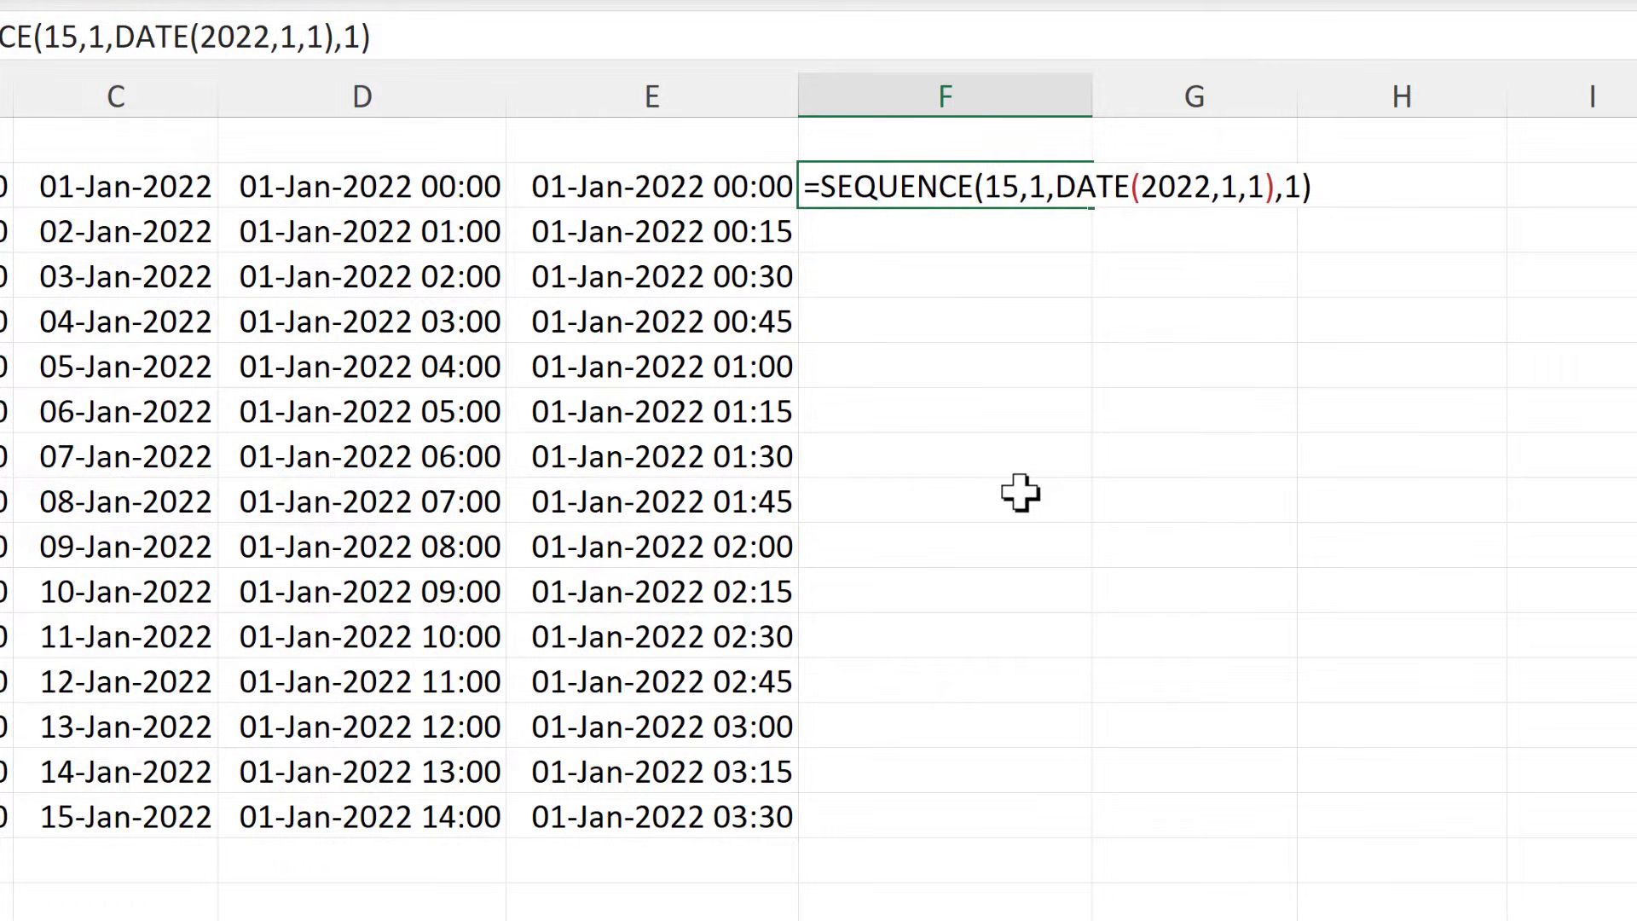
key(Return)
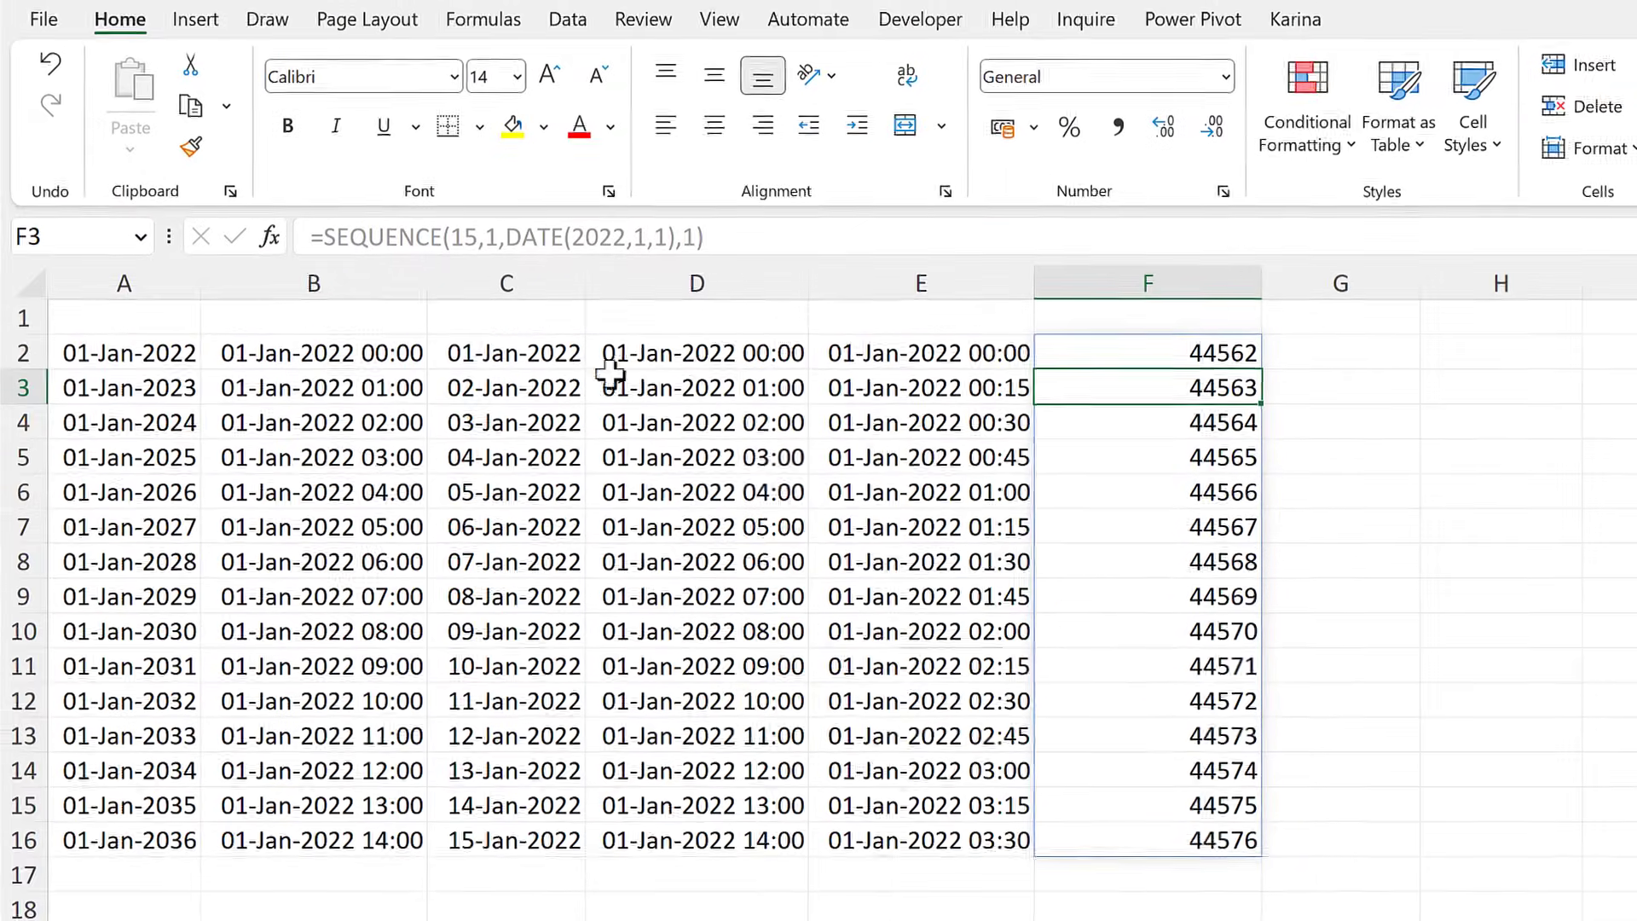
- Copy C2's date format onto F2:F16 with Format Painter
click(505, 353)
click(189, 145)
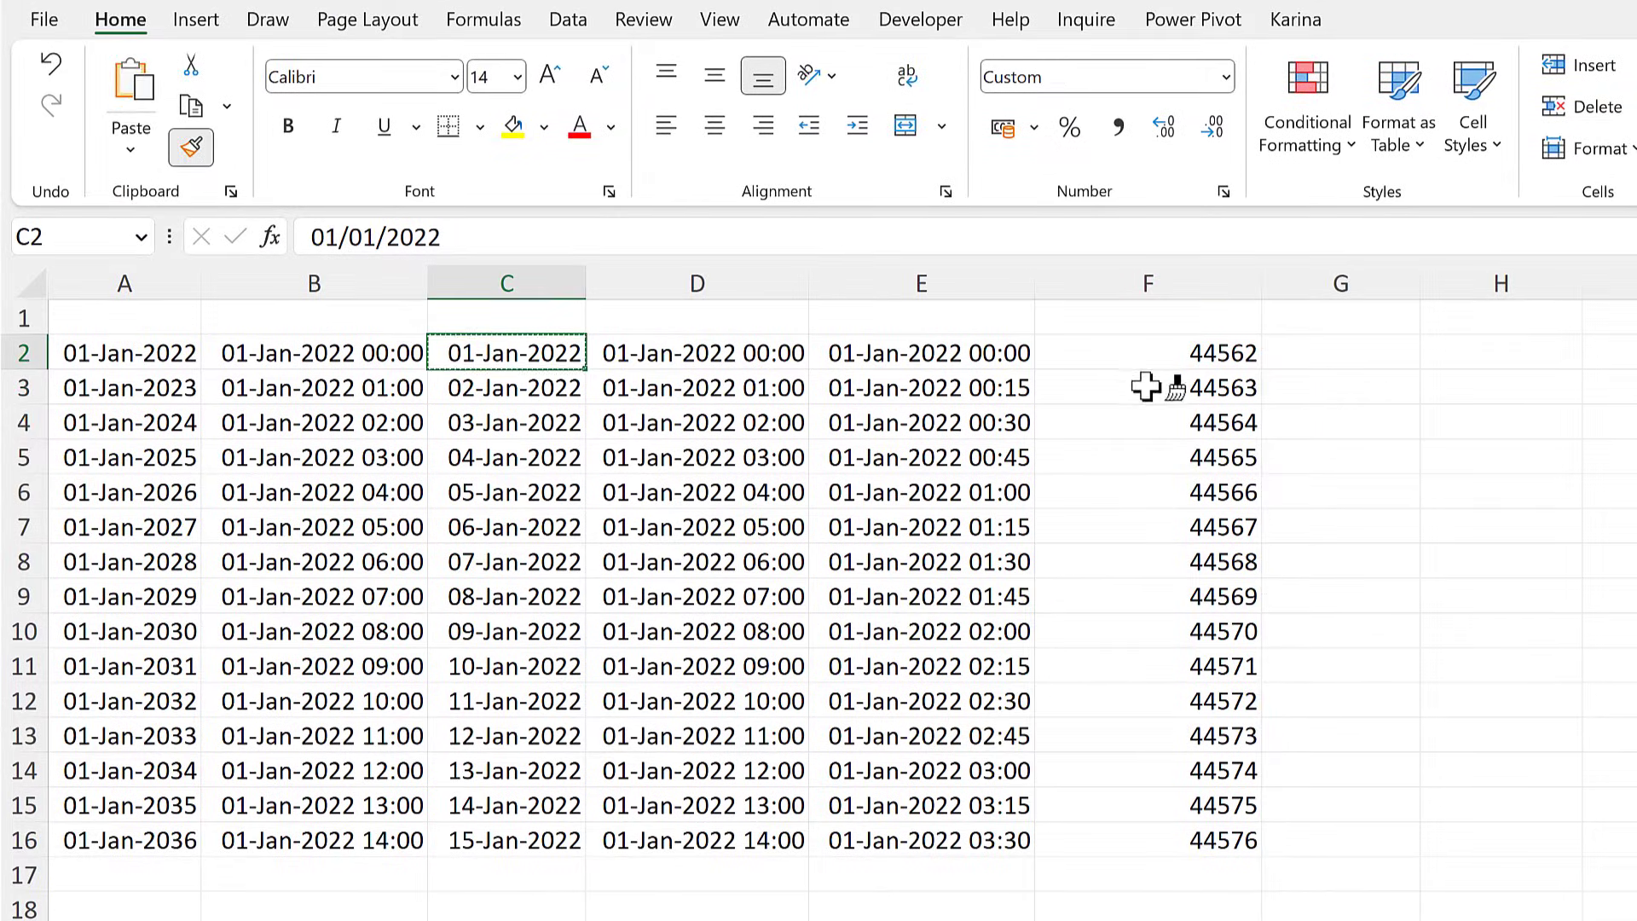
drag(1151, 361, 1144, 858)
click(1142, 390)
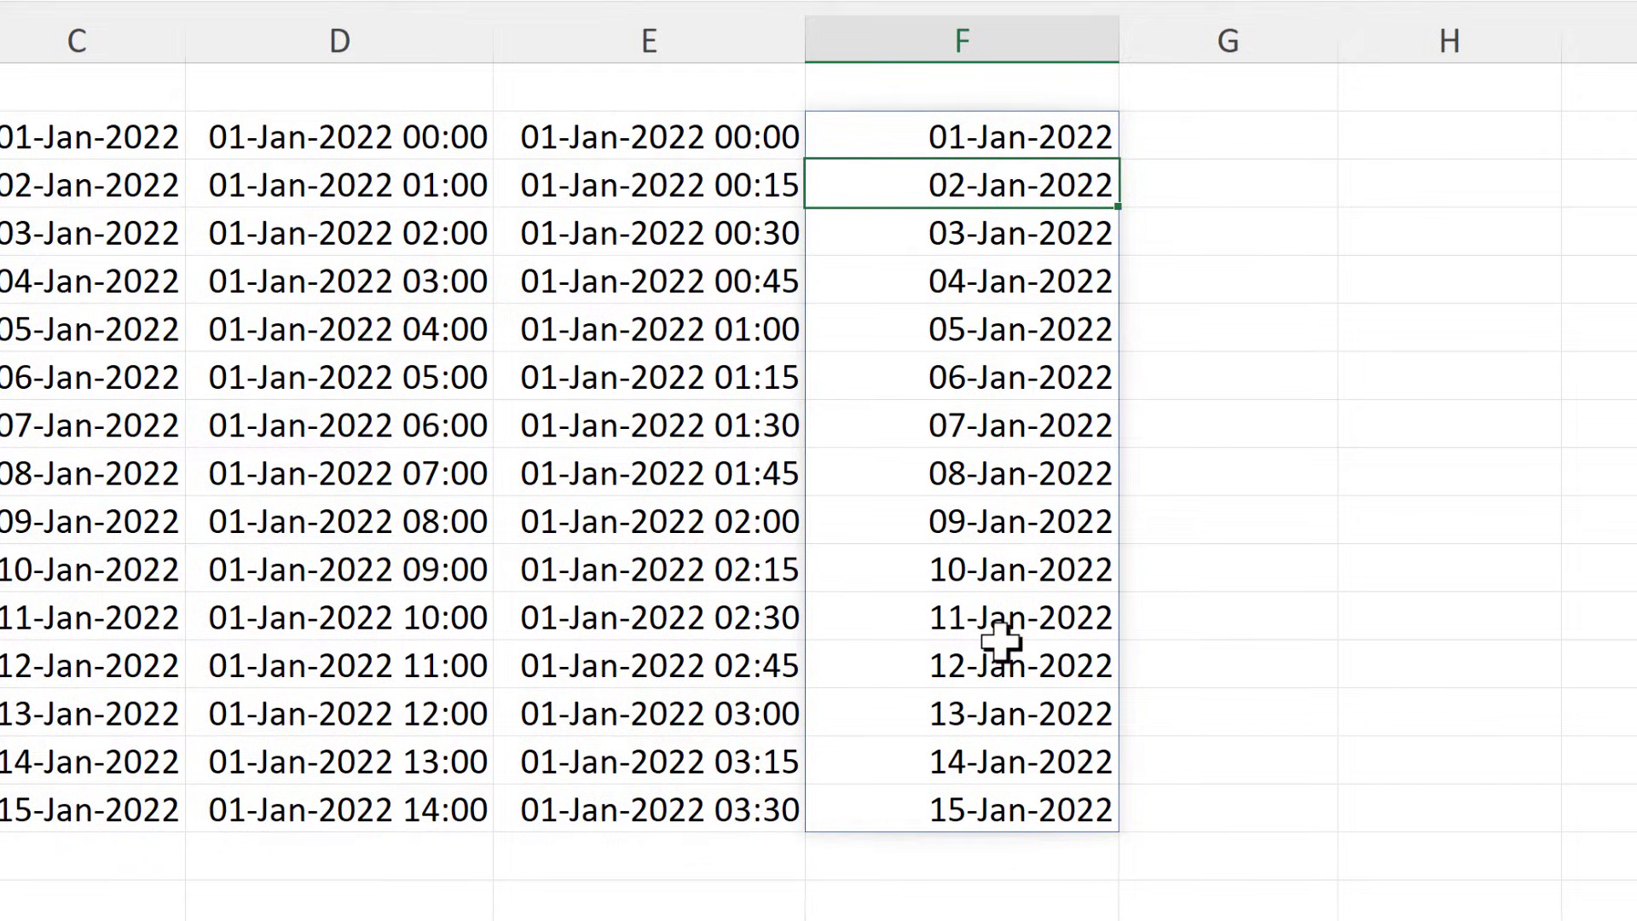
click(1012, 136)
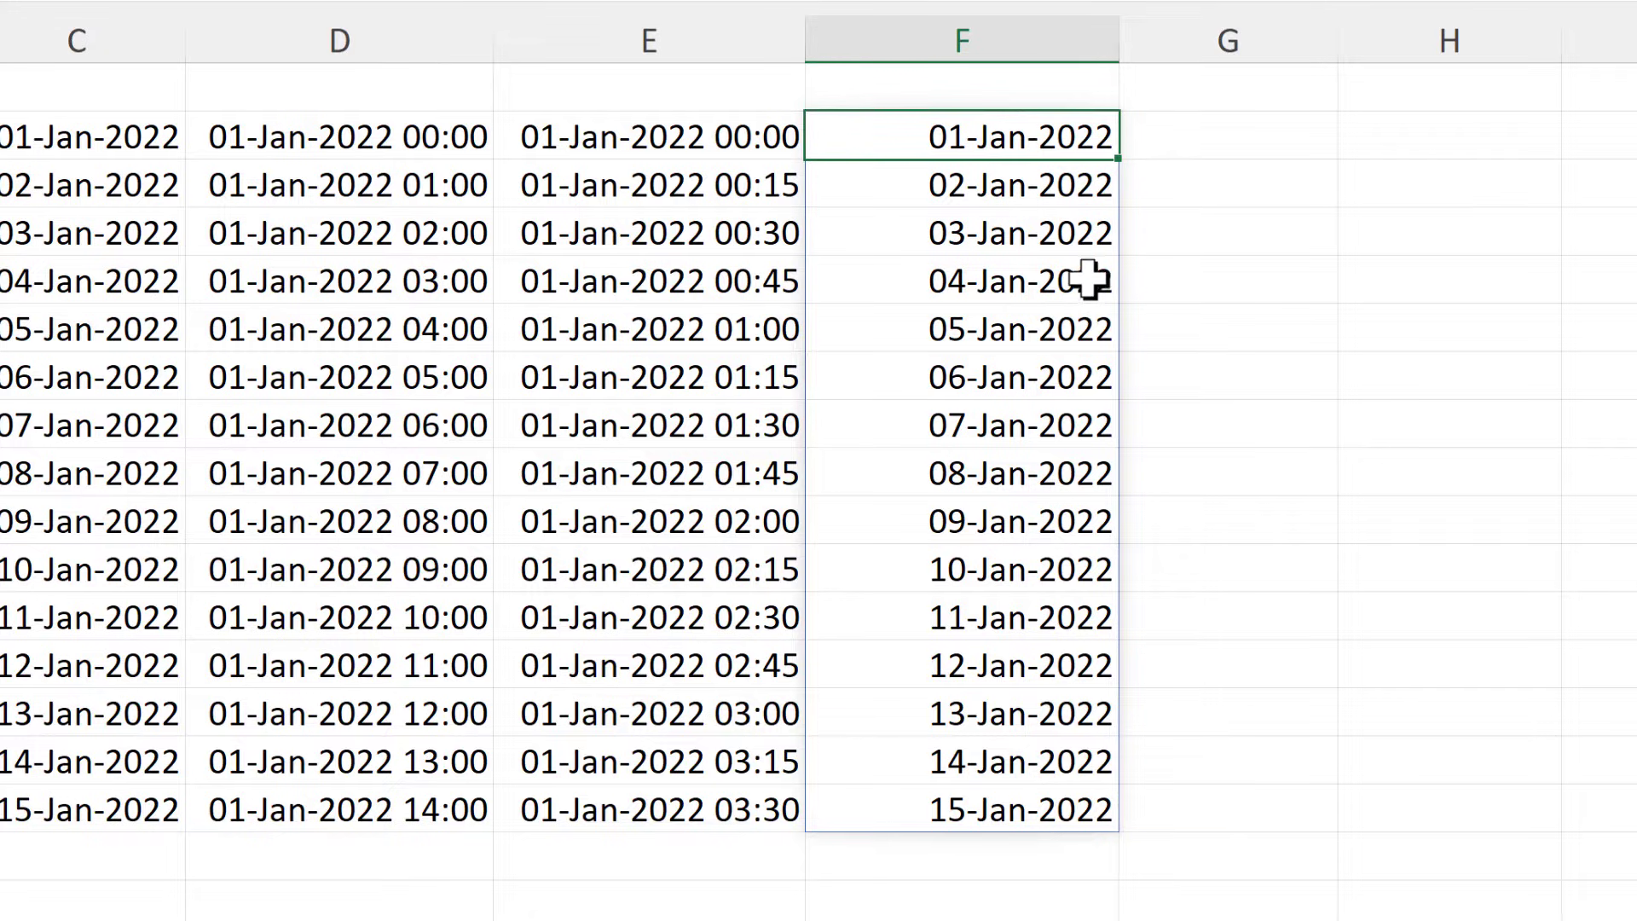
key(F2)
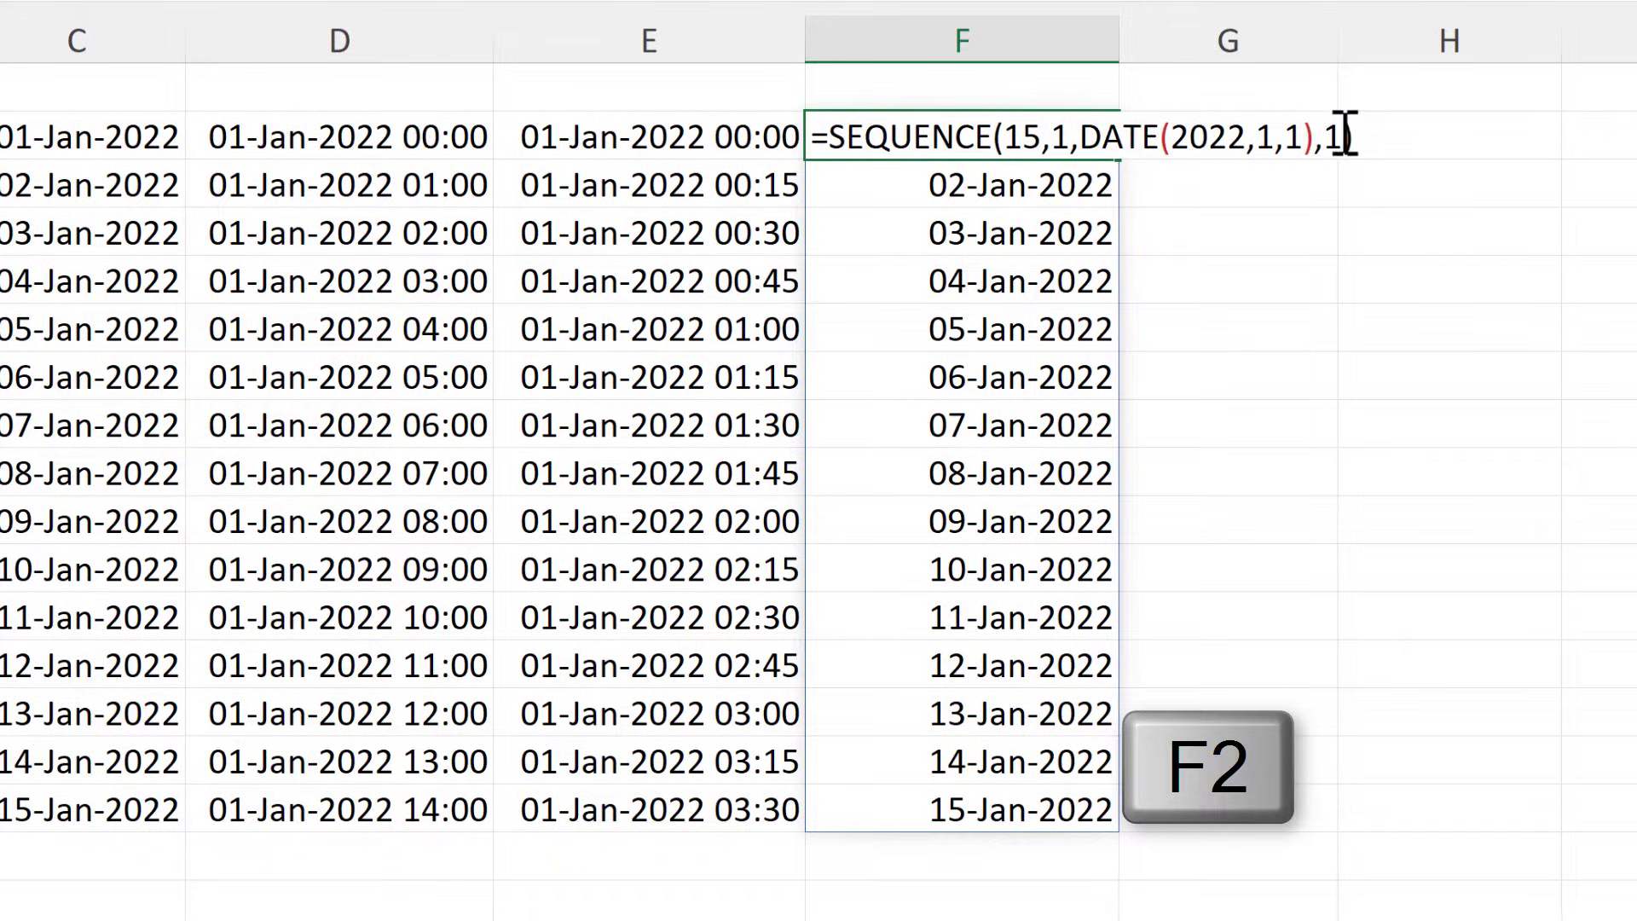
- Change the SEQUENCE step argument in F2 to 1/24 for hourly values
click(1343, 136)
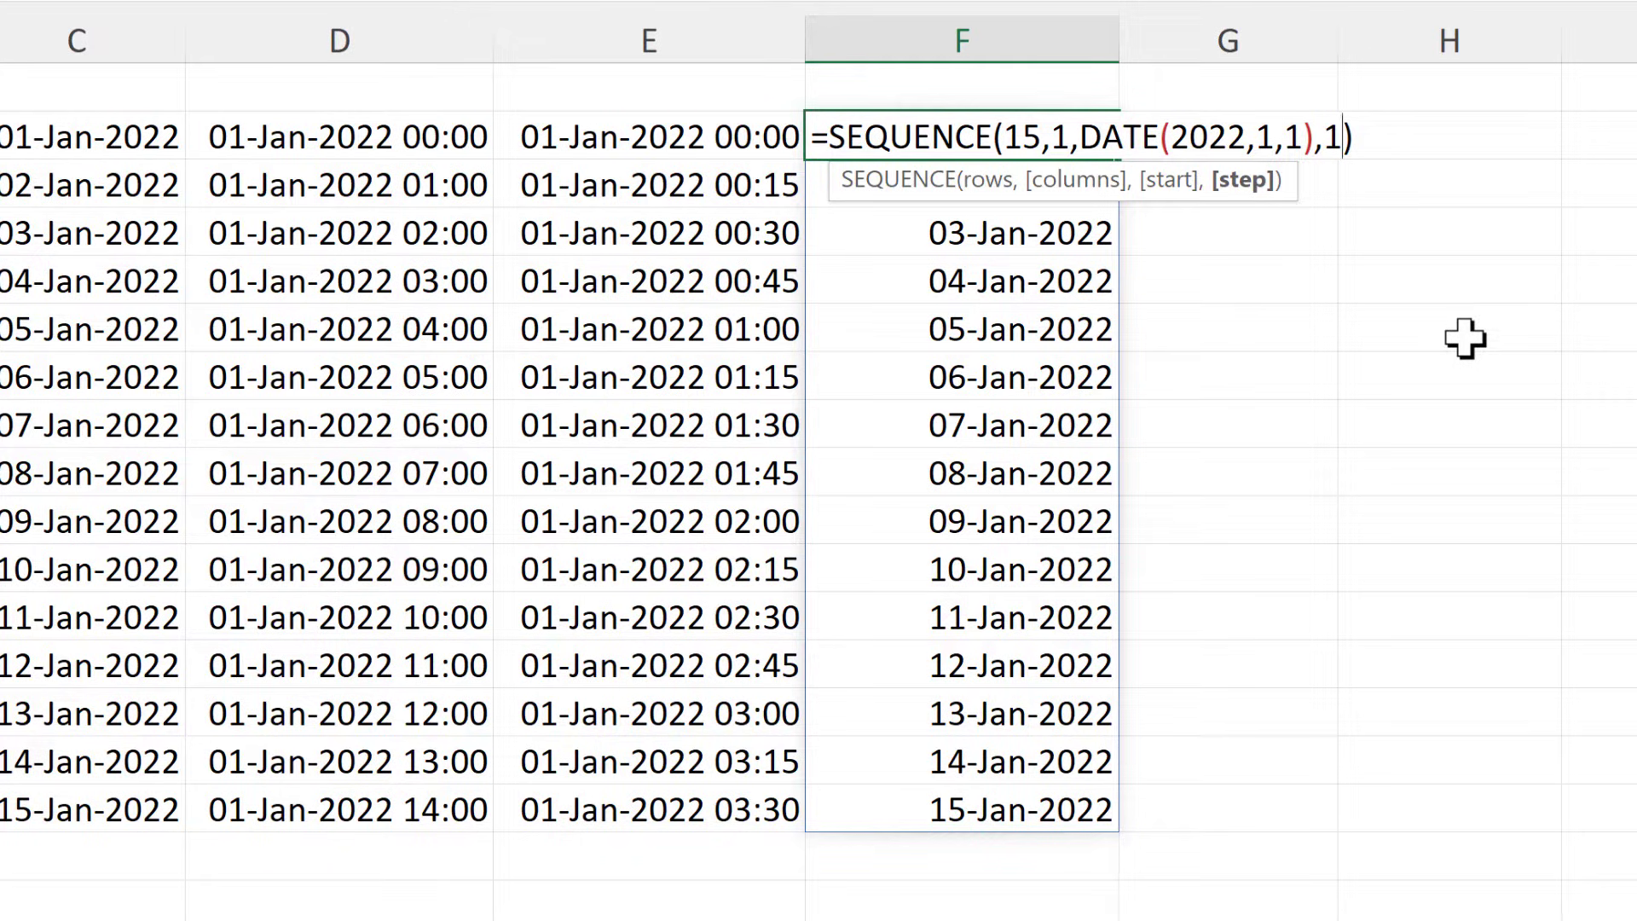
text(/24)
key(Return)
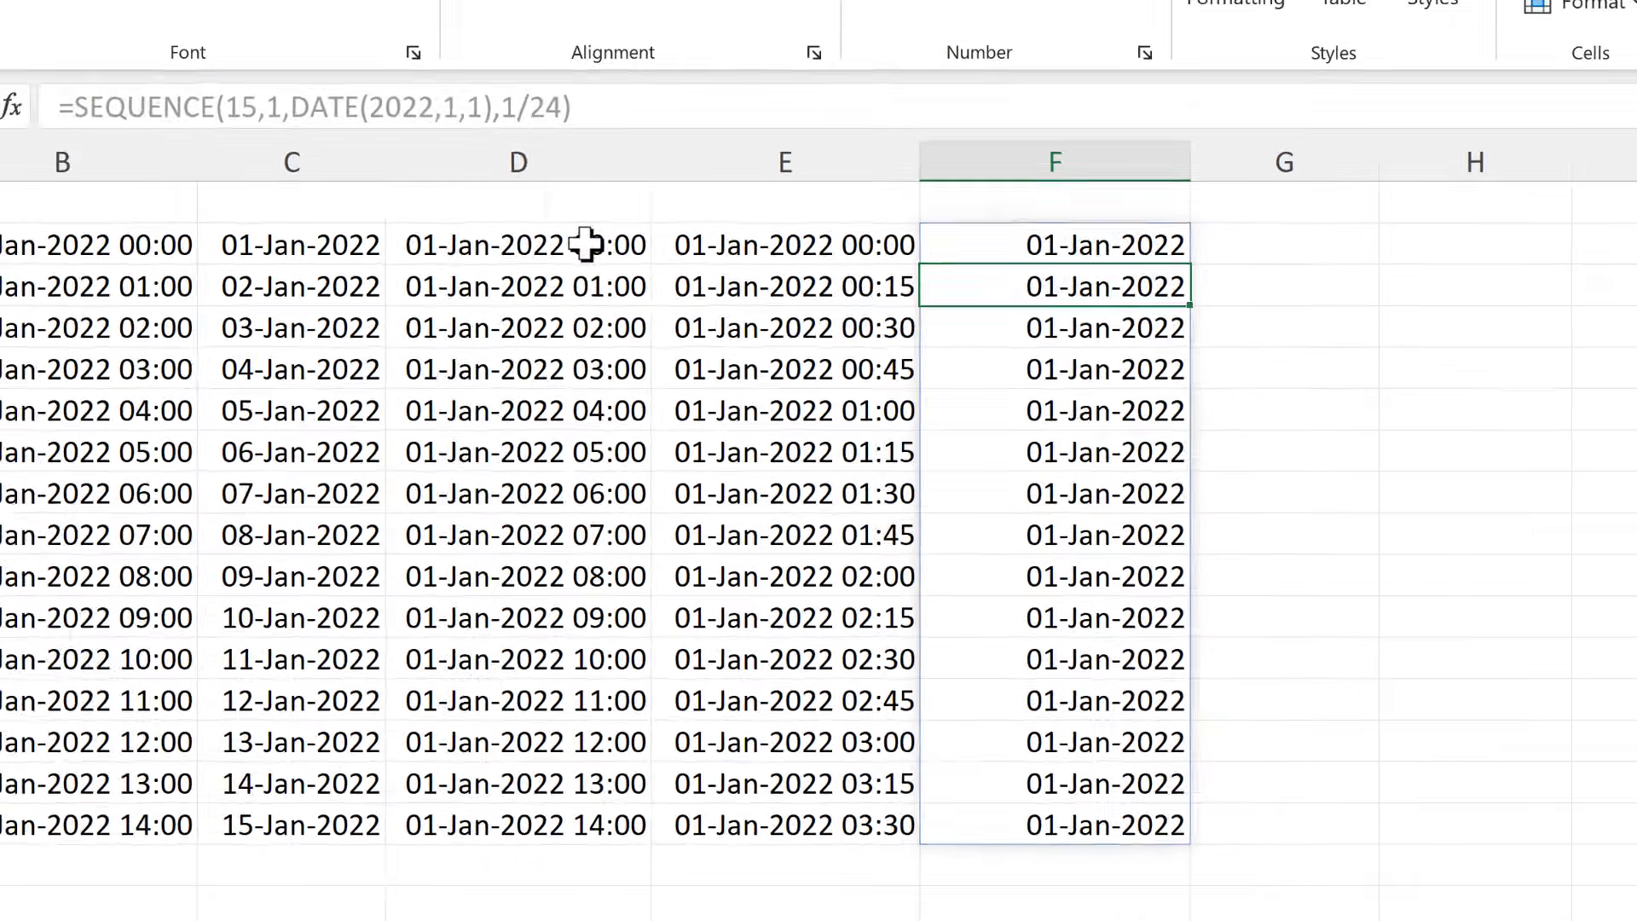
- Apply D2's date-time format to the F2:F16 results with Format Painter
click(420, 136)
click(189, 149)
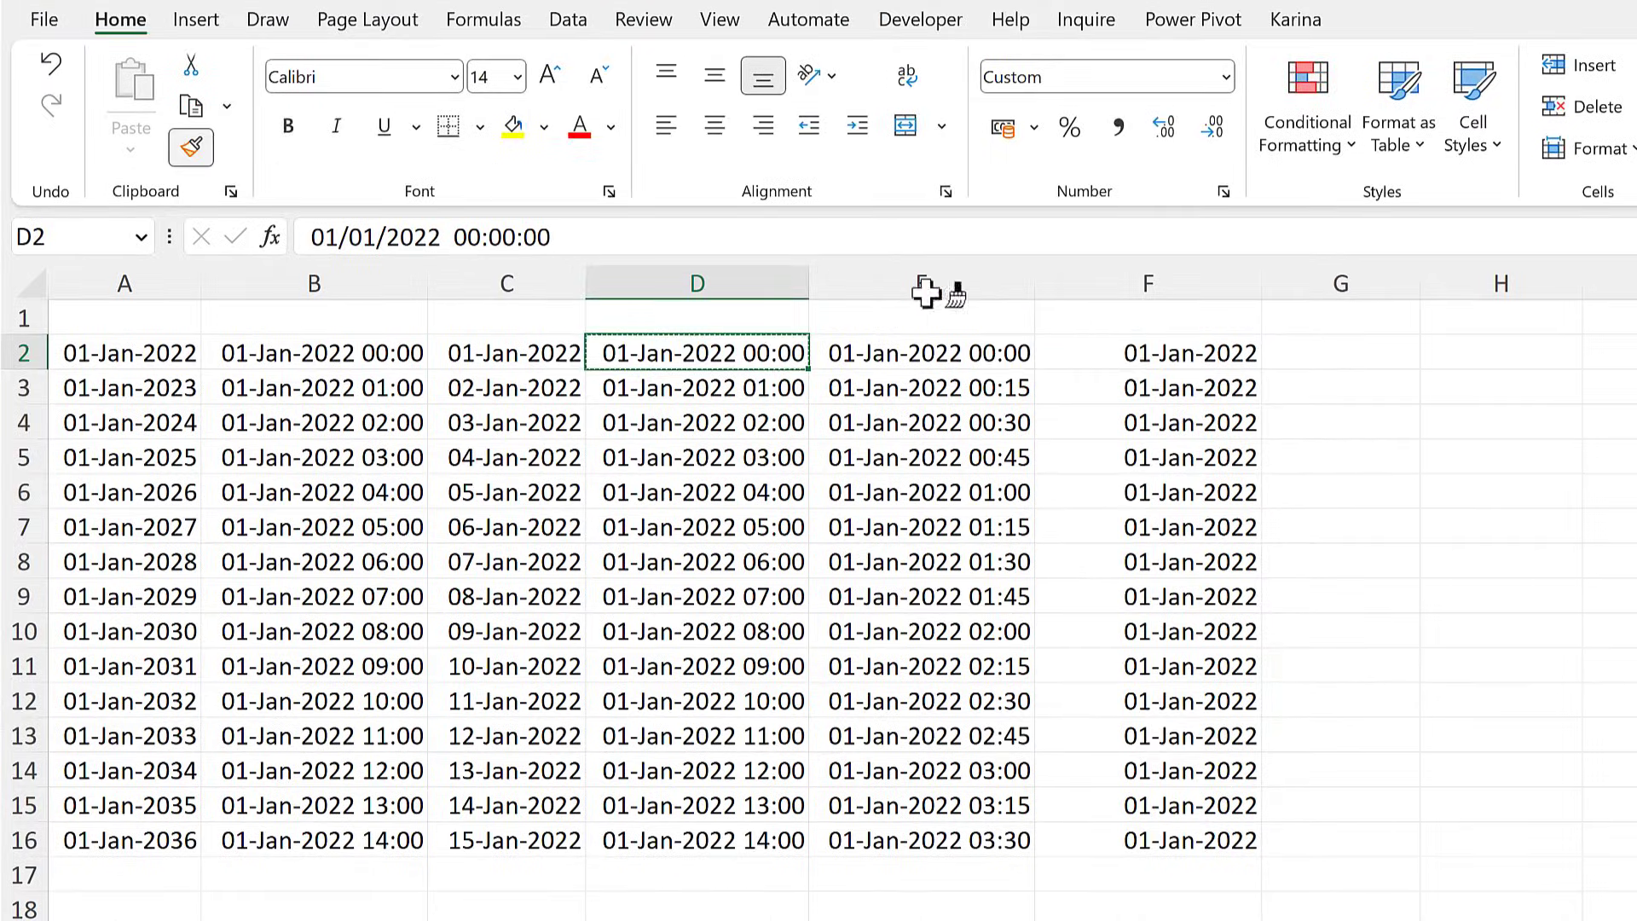
drag(1121, 354, 1155, 831)
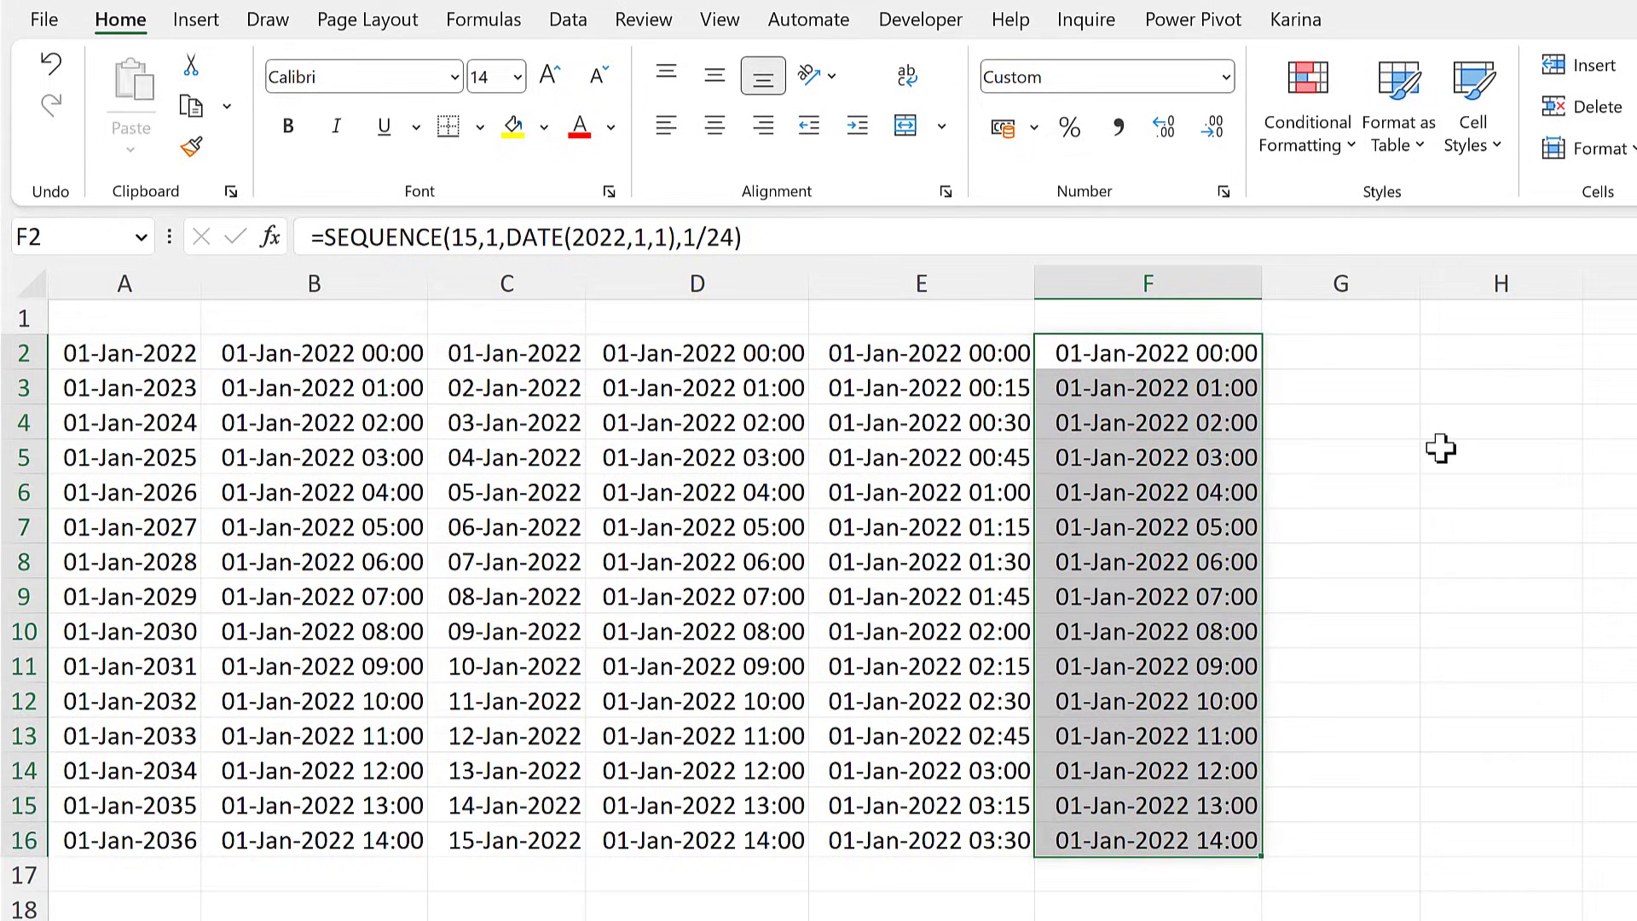
click(1231, 351)
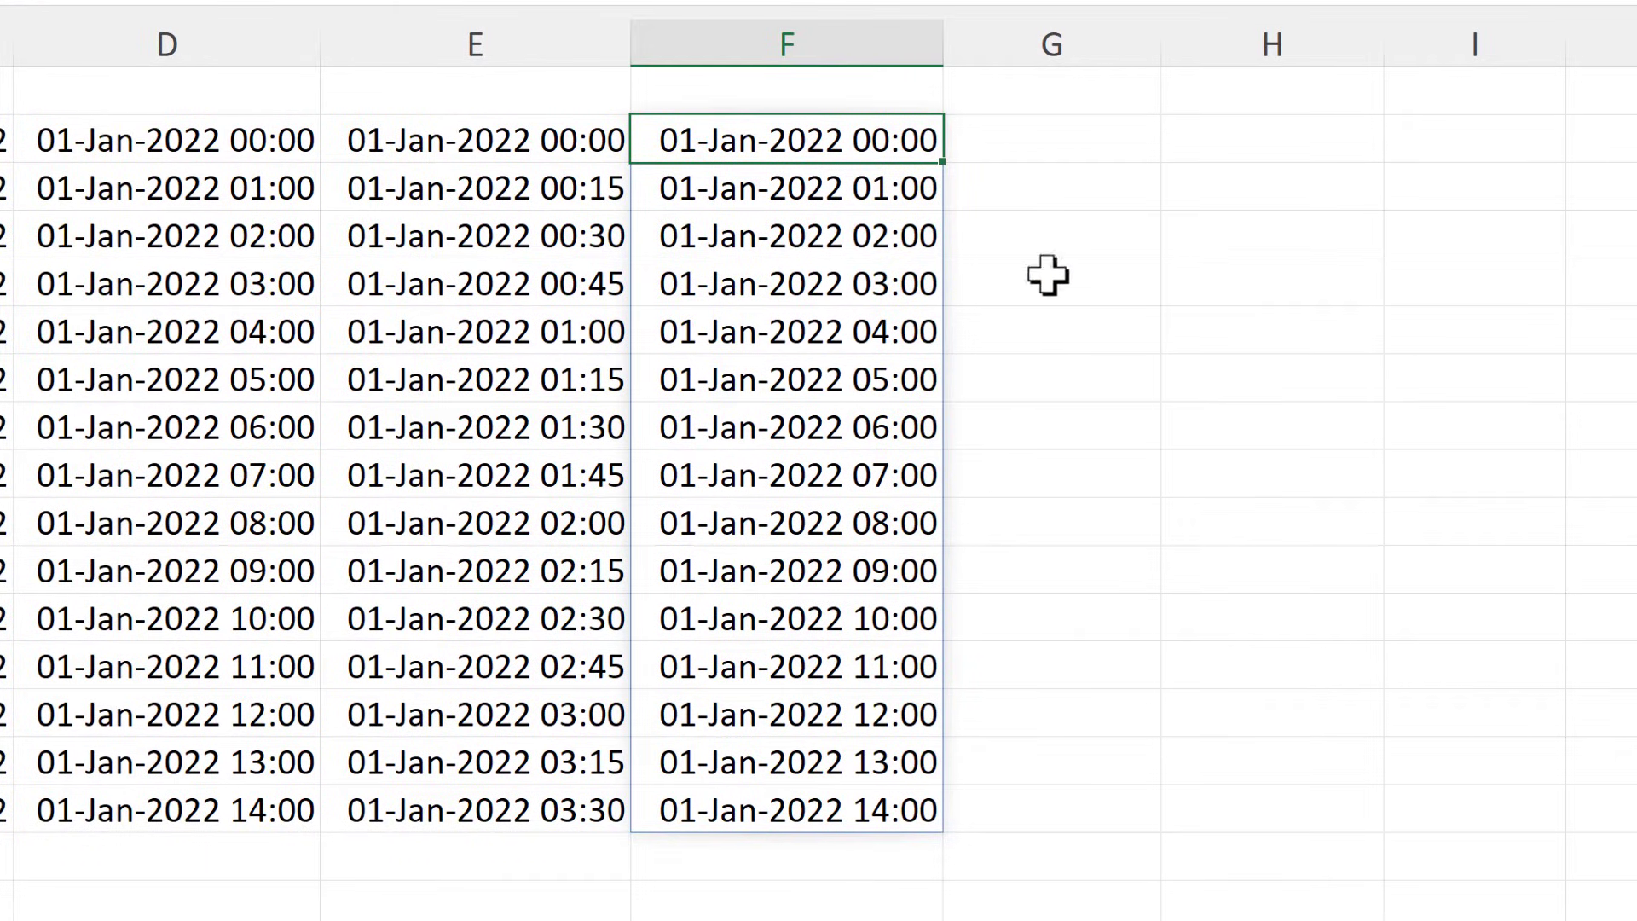
key(F2)
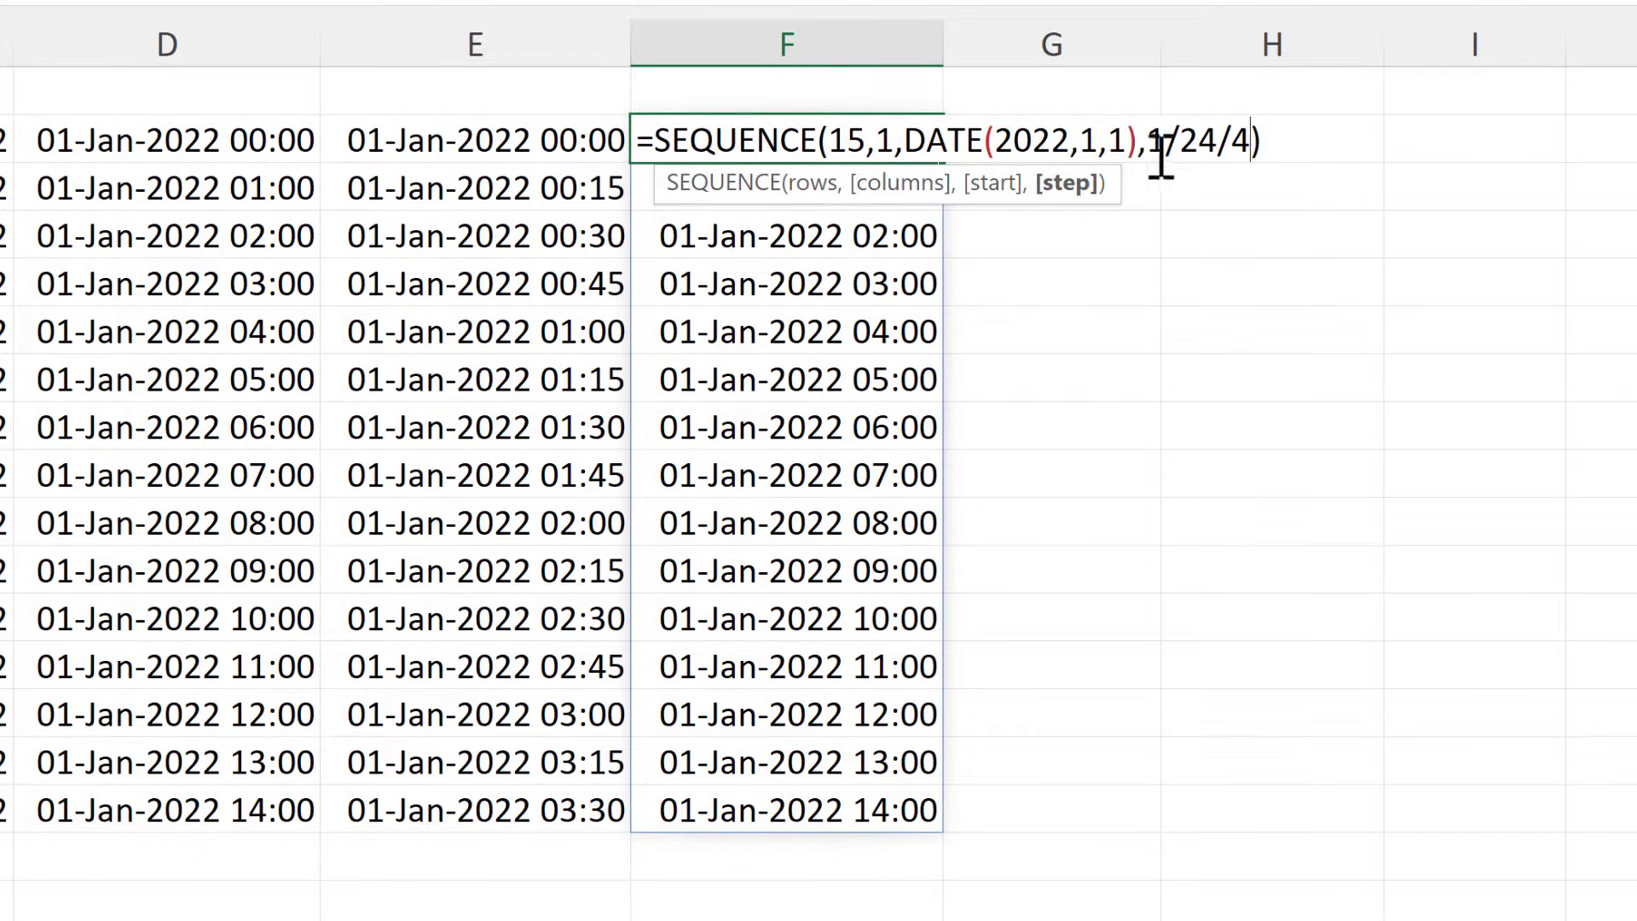
- Change F2's SEQUENCE step from 1/24 to 1/24/4 for 15-minute increments
drag(1148, 141, 1224, 160)
key(Left)
key(Return)
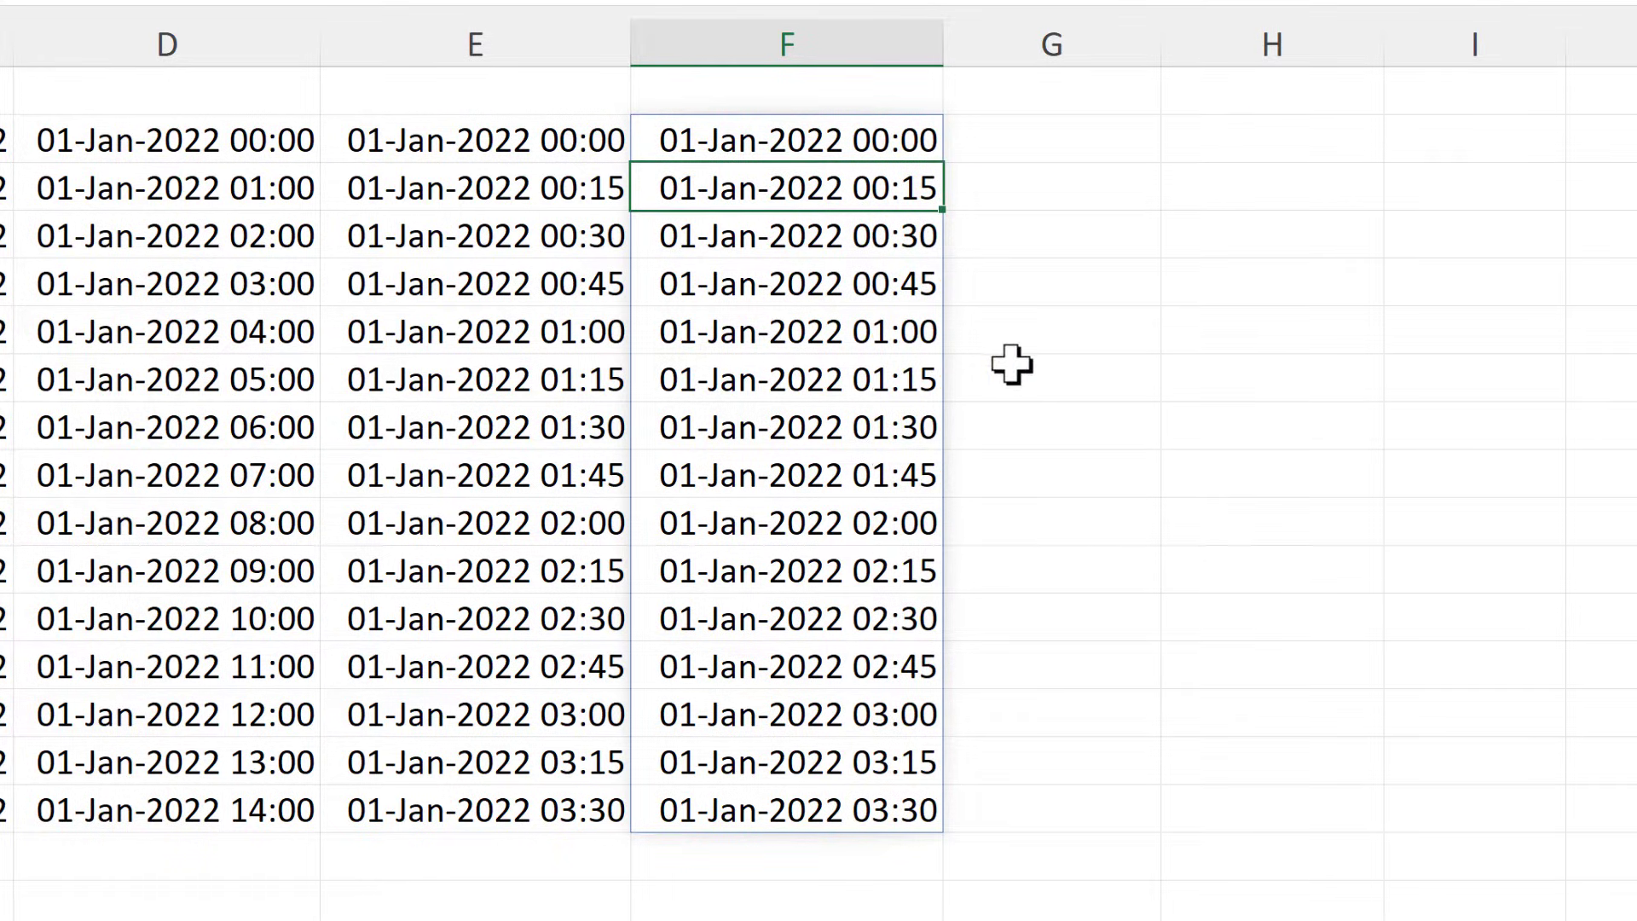
click(913, 145)
key(F2)
- Change column F's SEQUENCE start to DATE(2022,1,1)+TIME(1,0,0) so it begins at 01:00
click(1137, 139)
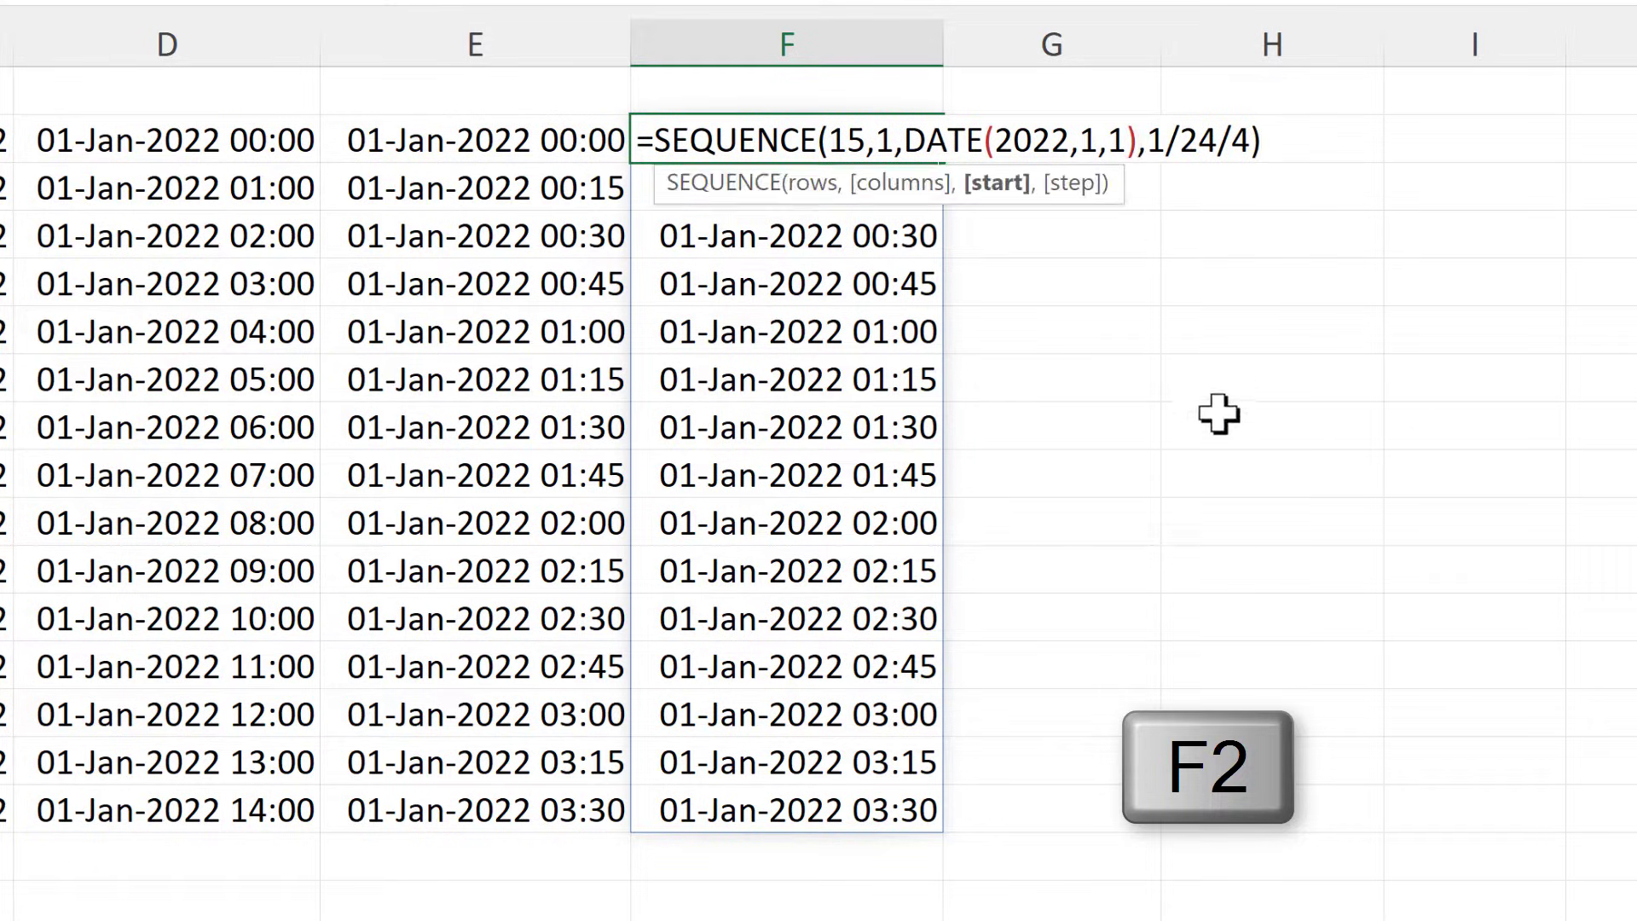
text(+)
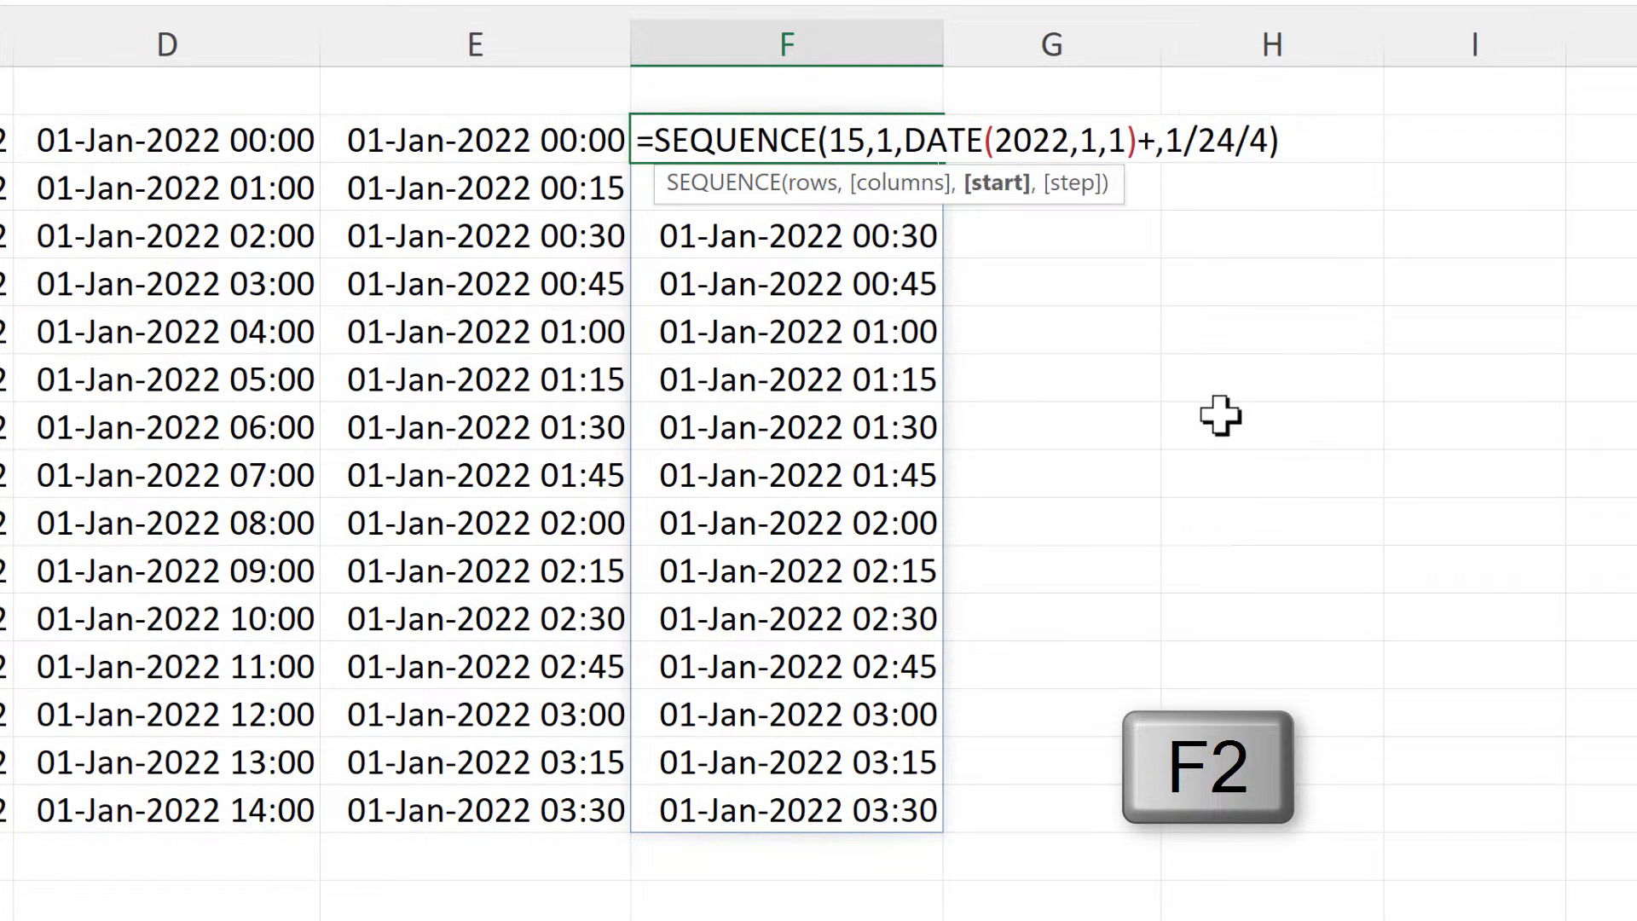
text(time)
key(Tab)
text(1,0,0))
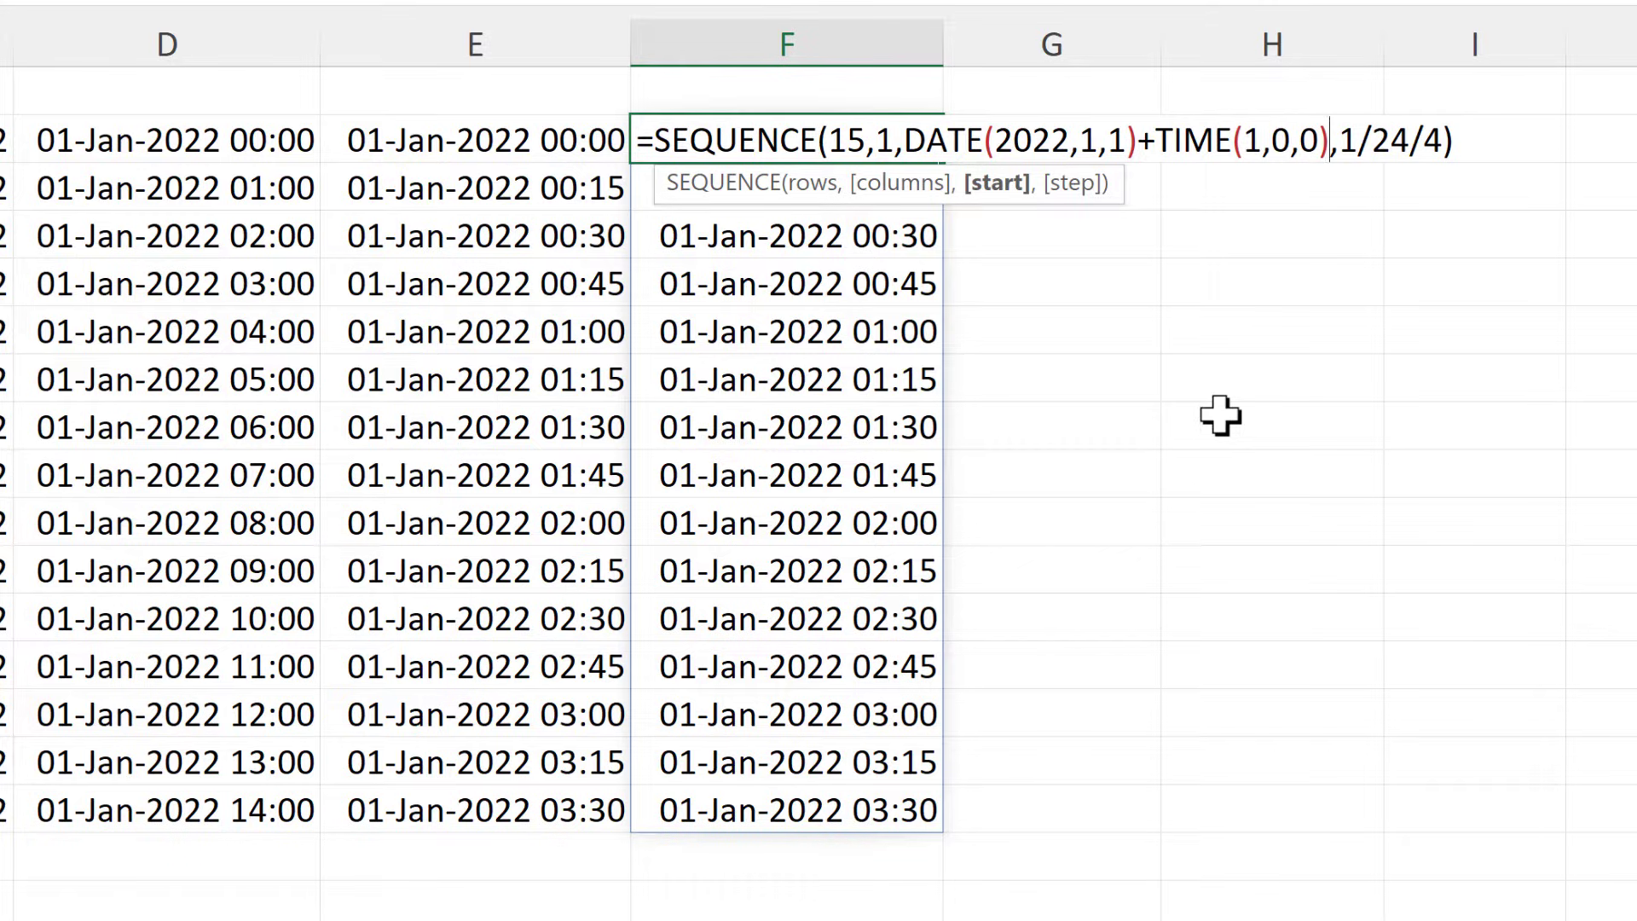
key(Return)
click(911, 139)
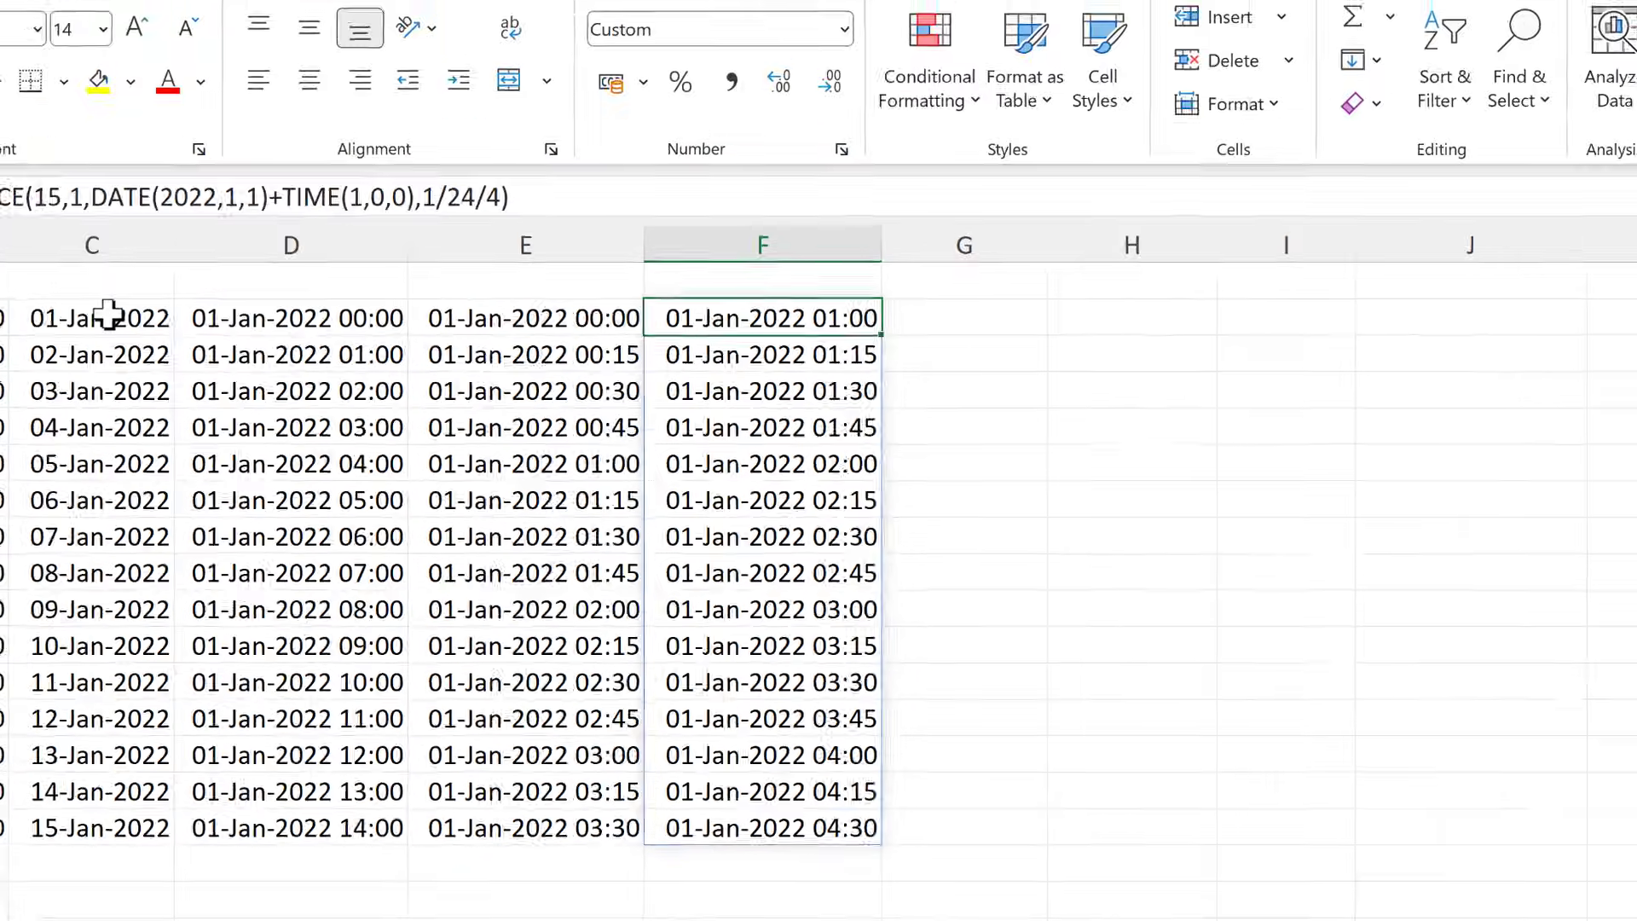
- Copy the 01-Jan-2022 date from C2 into G2
click(110, 321)
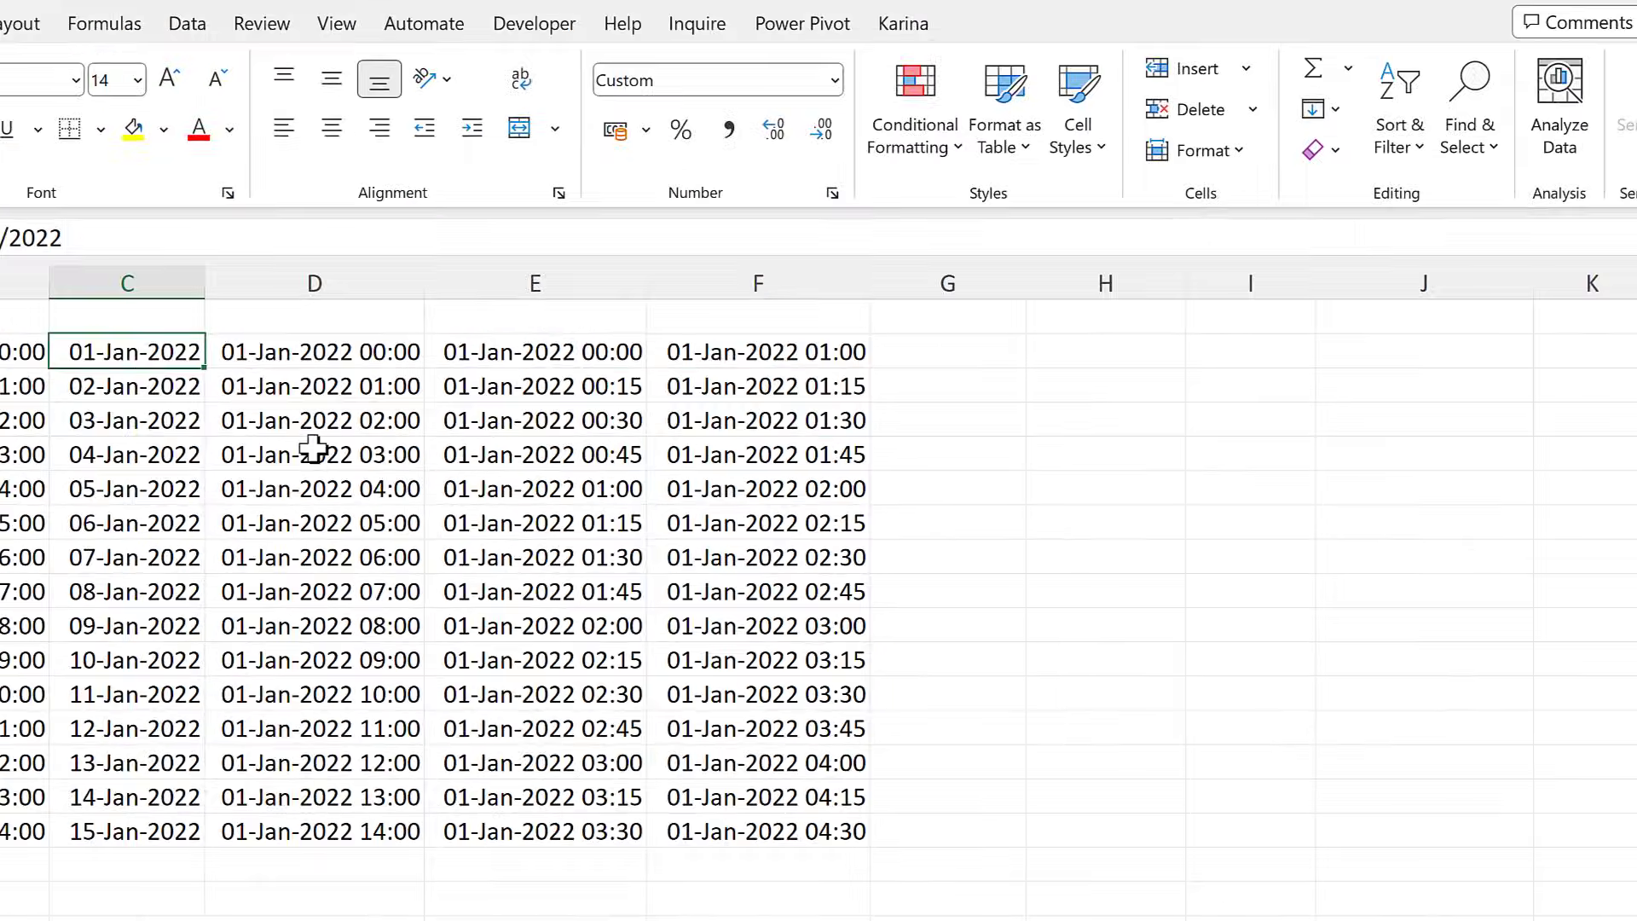
key(ctrl+c)
click(957, 350)
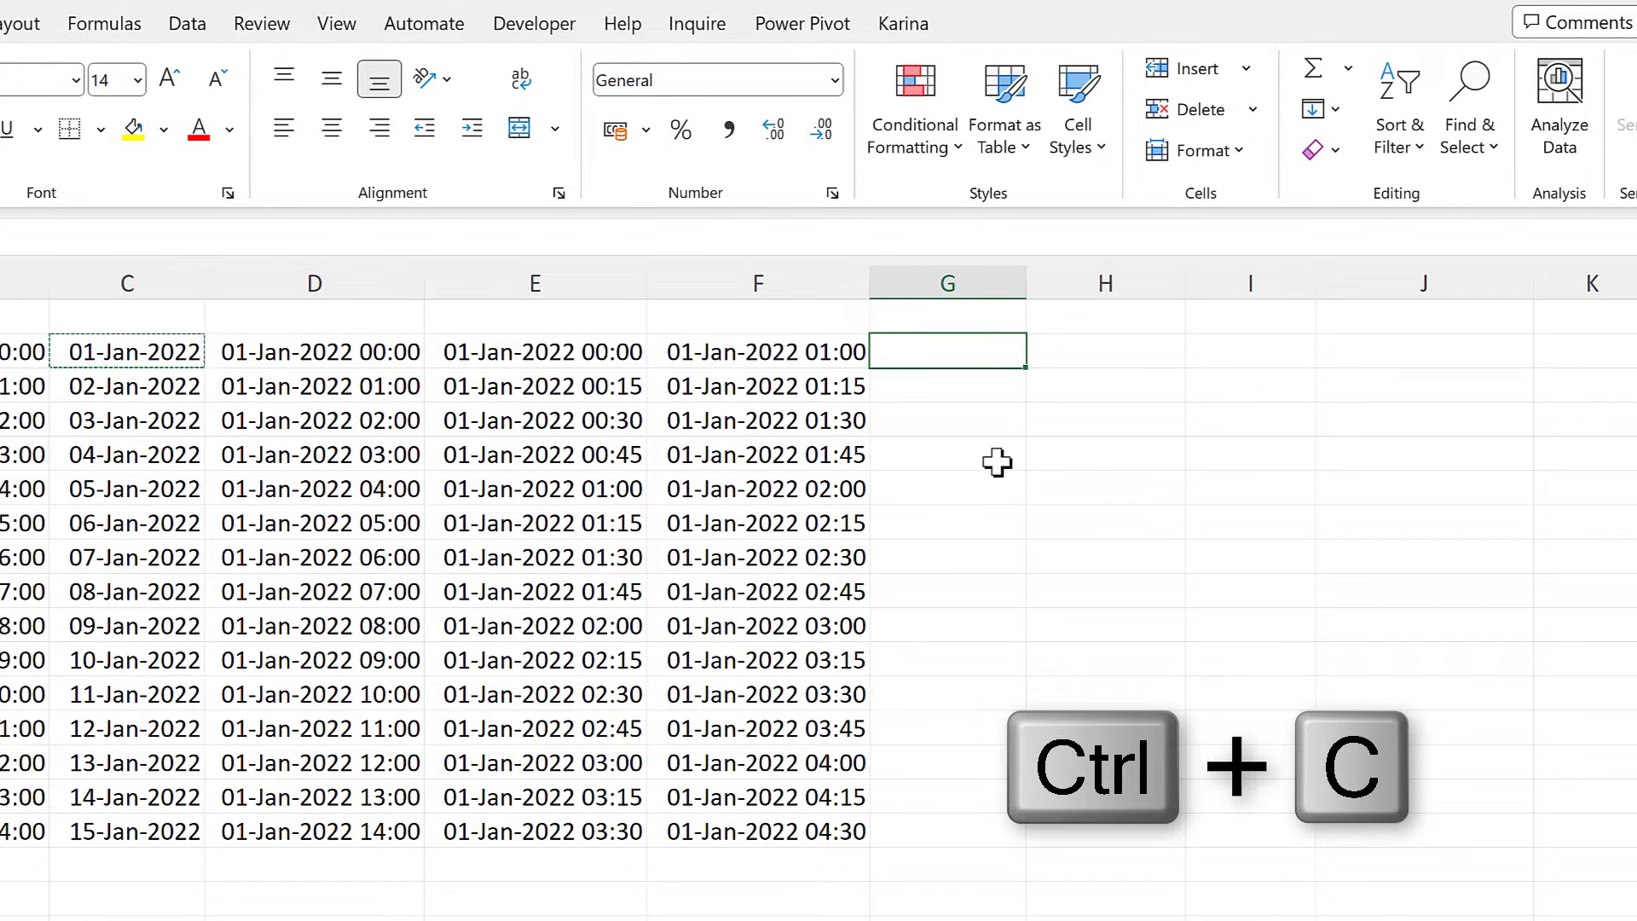
key(ctrl+v)
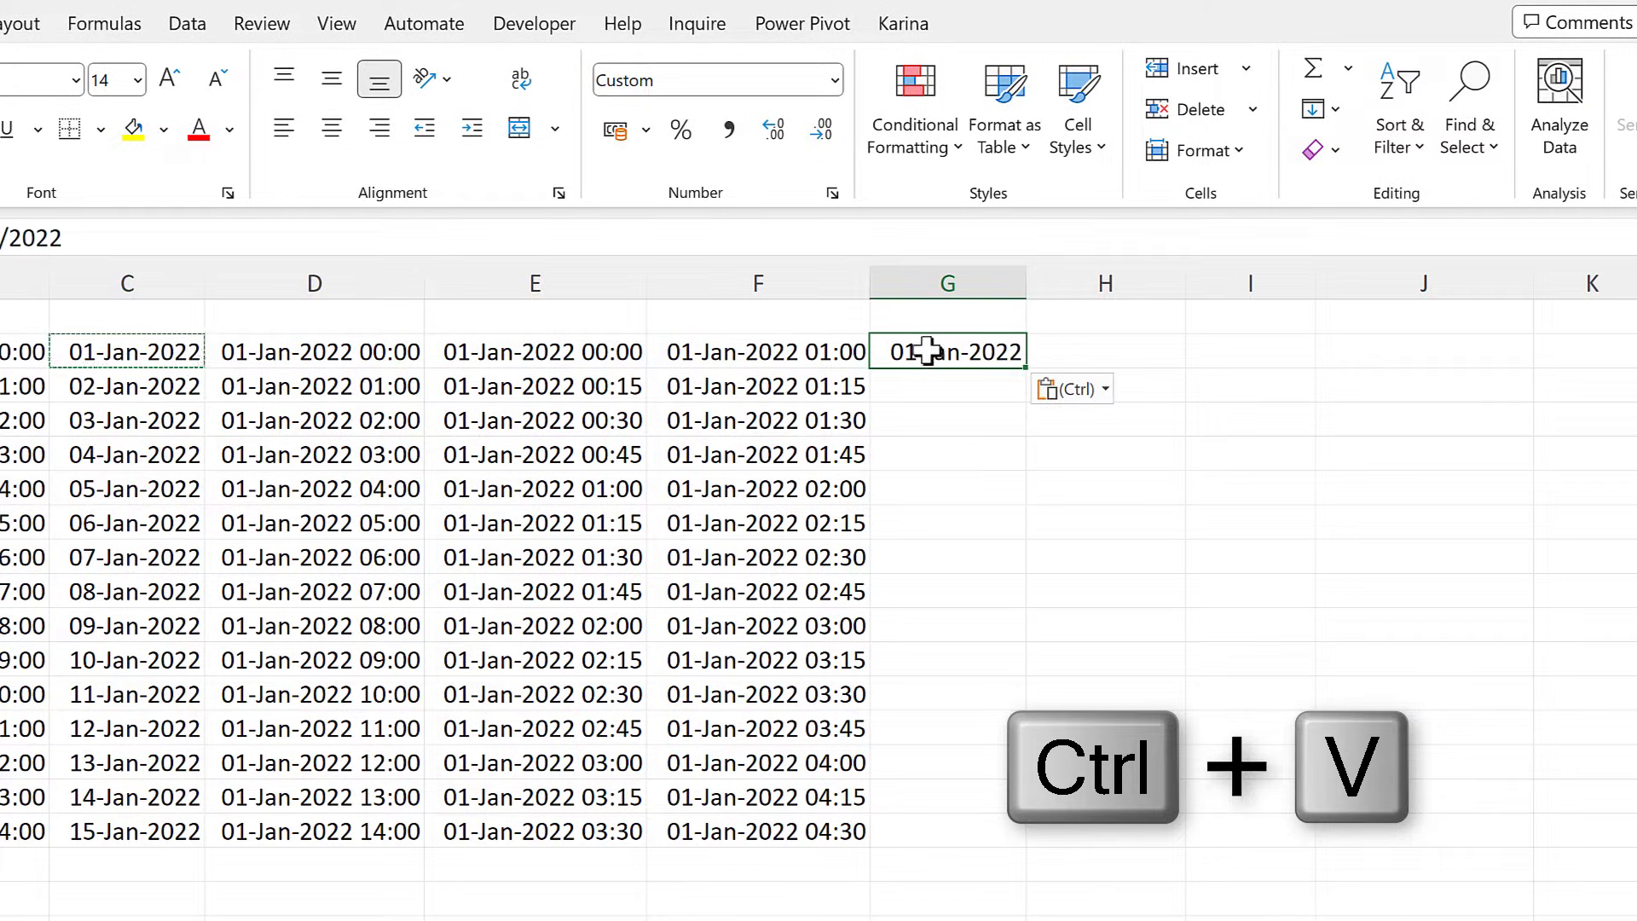
- Fill G2:G16 with a daily Date series, step 1, in columns
drag(928, 351, 942, 456)
drag(915, 742, 913, 811)
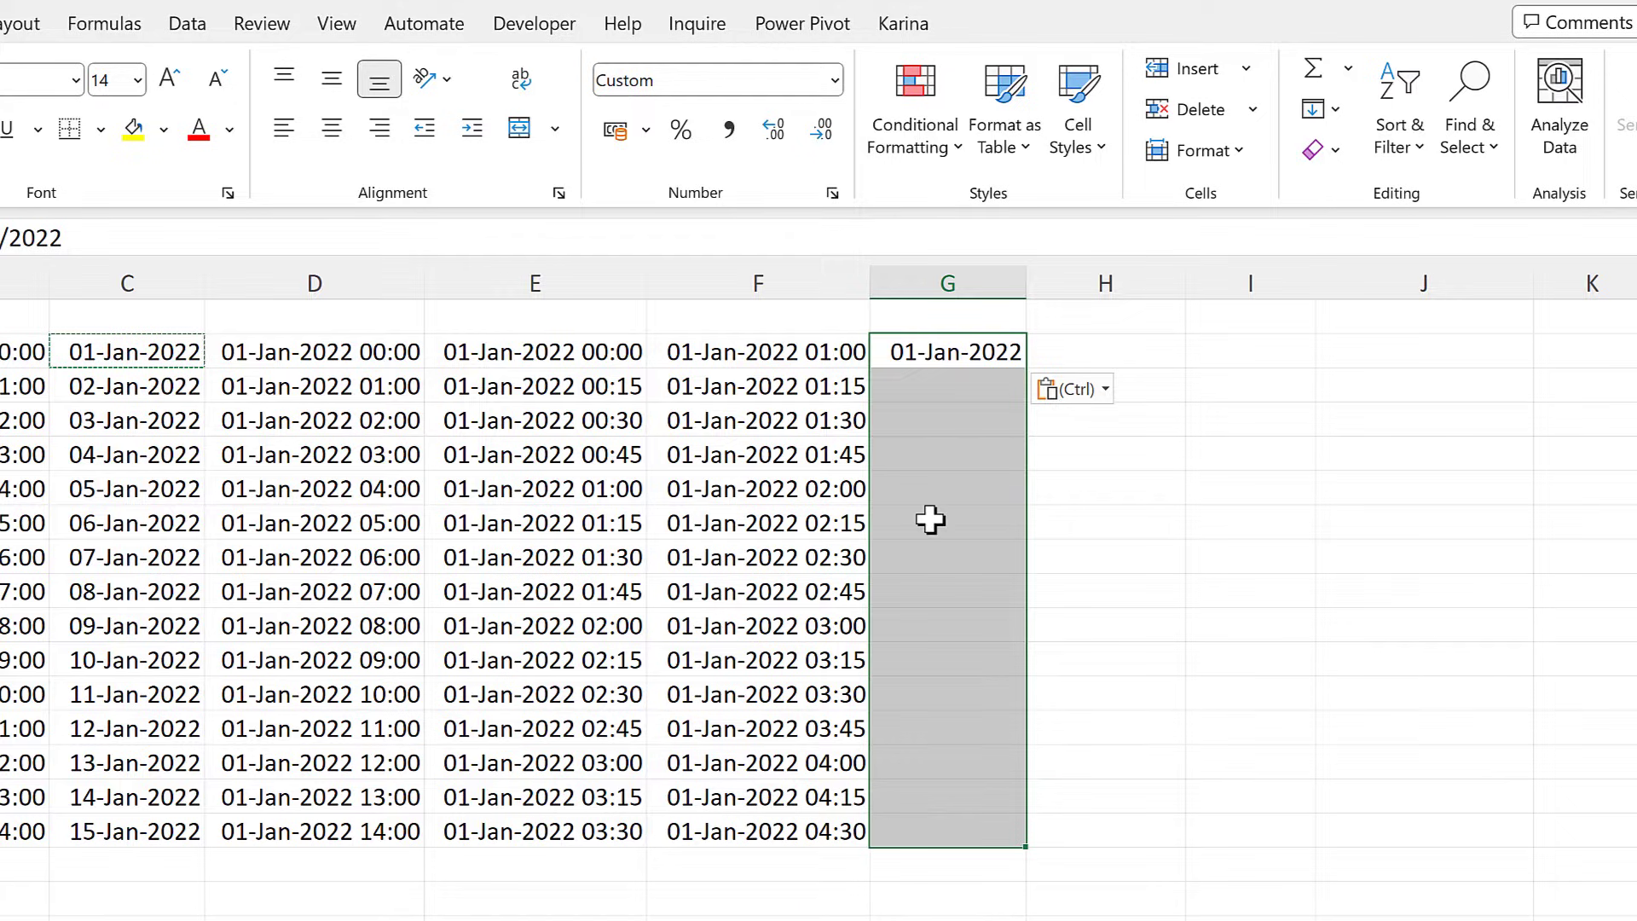
click(1332, 111)
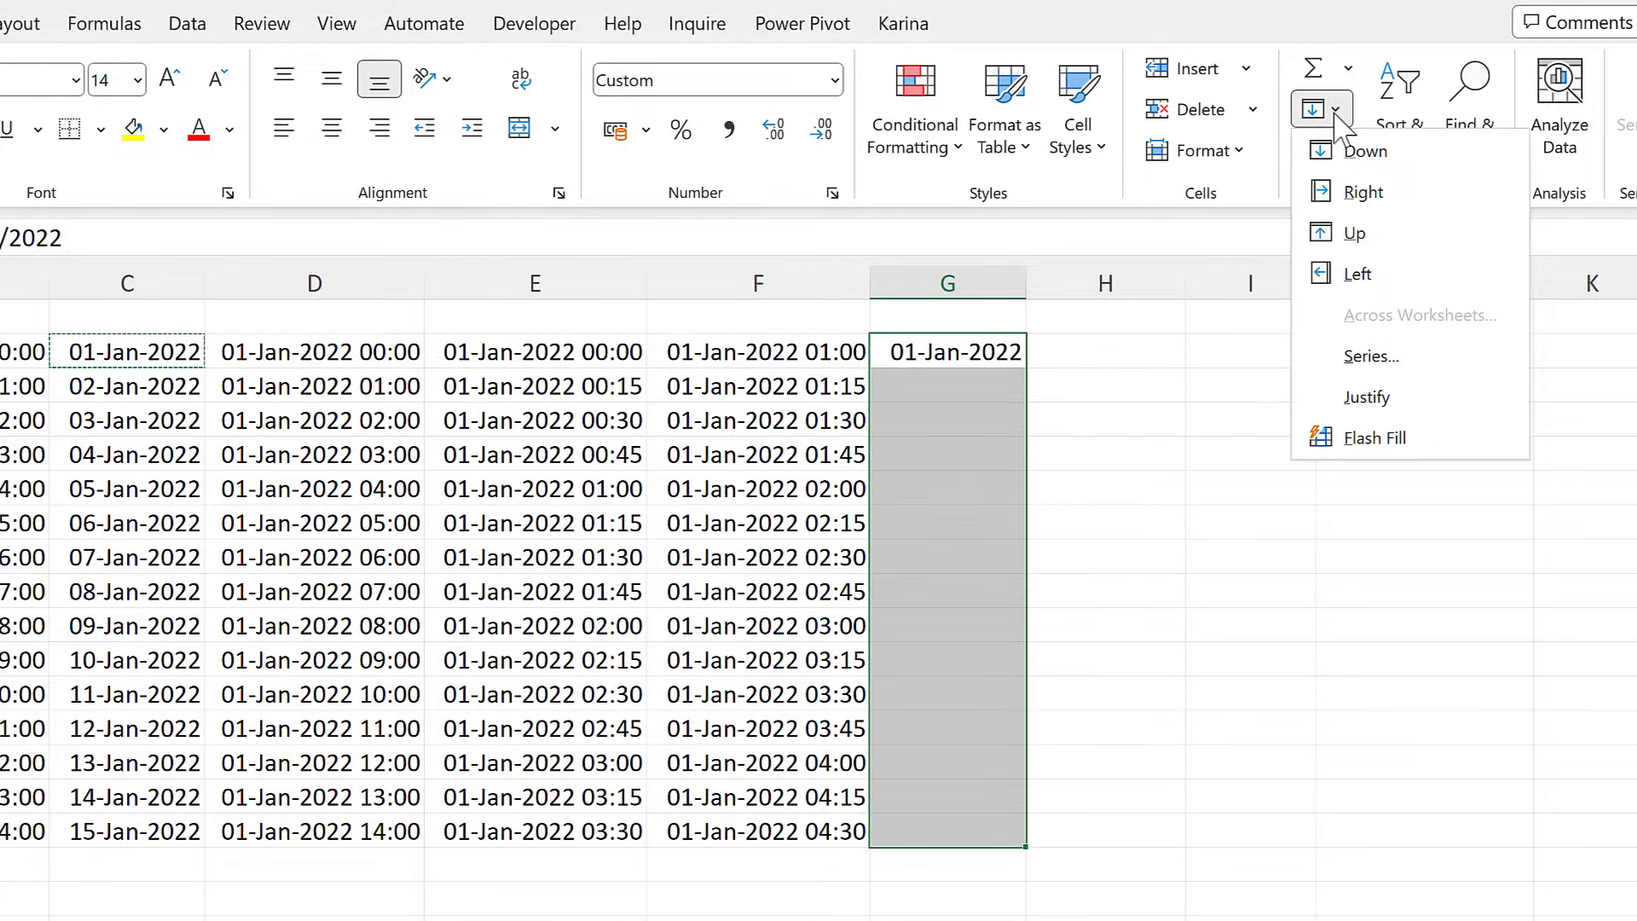
click(1370, 356)
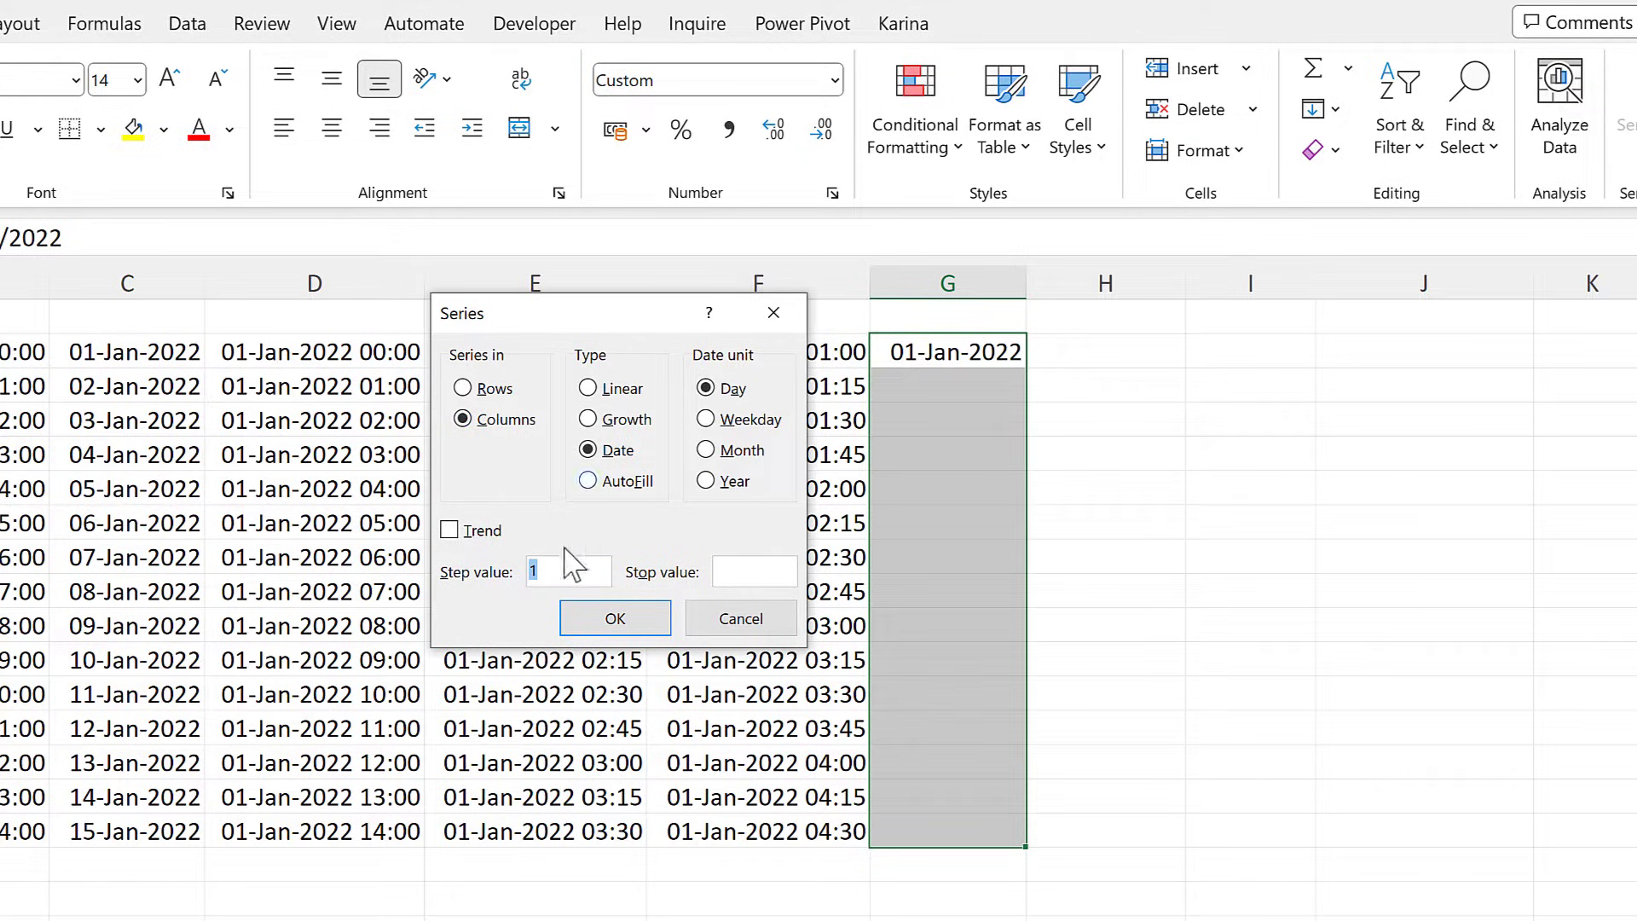
click(619, 632)
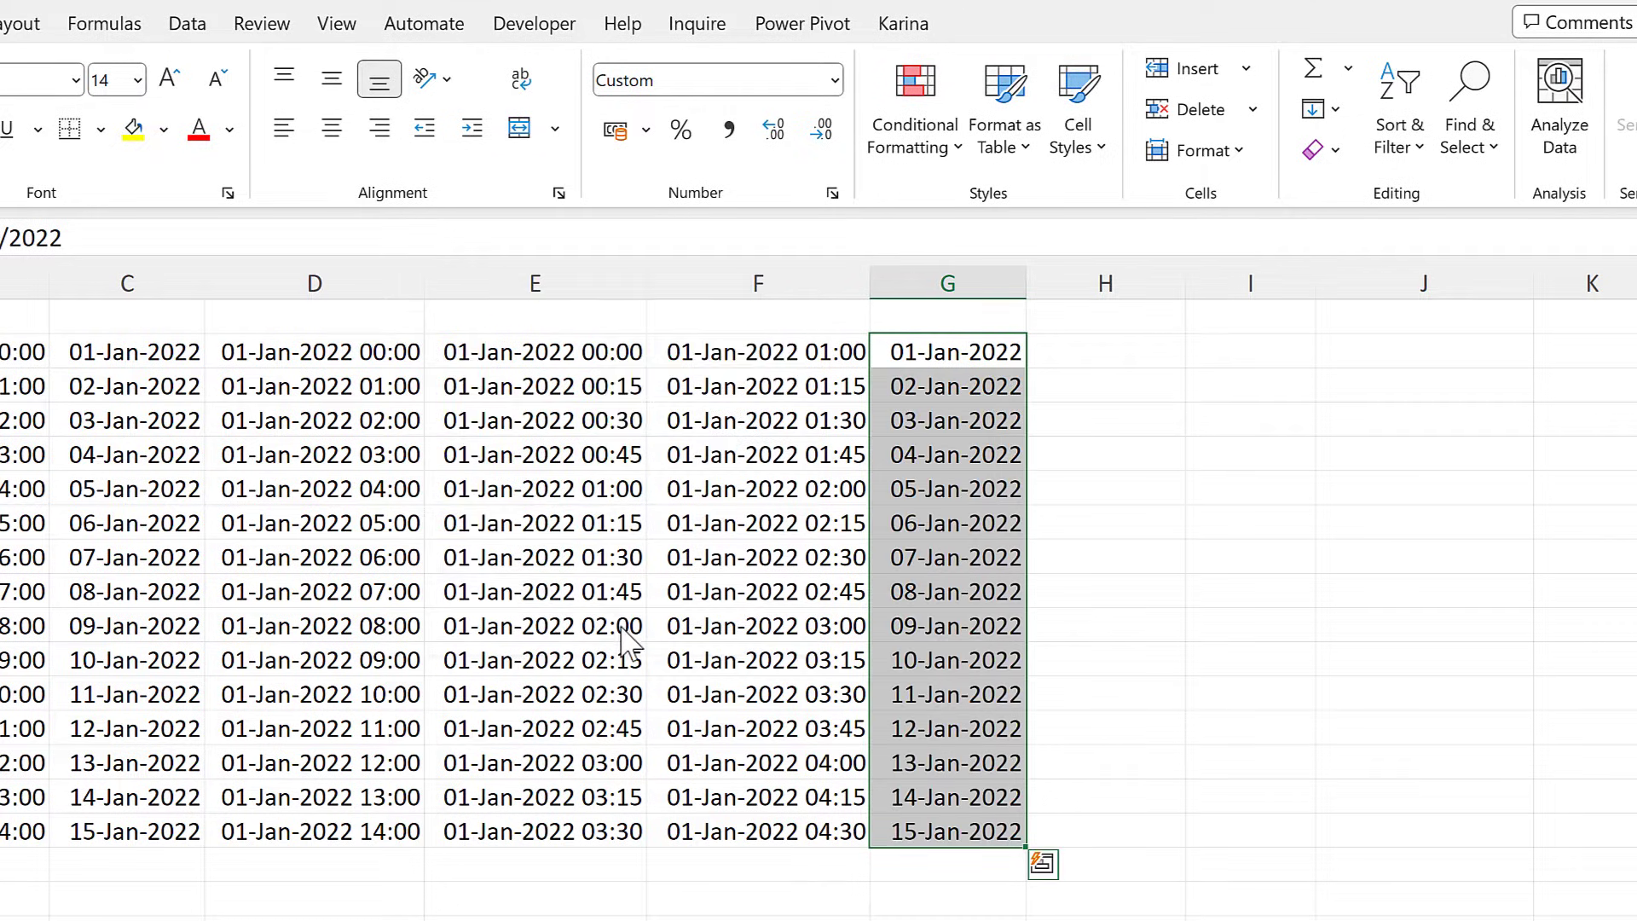
click(945, 393)
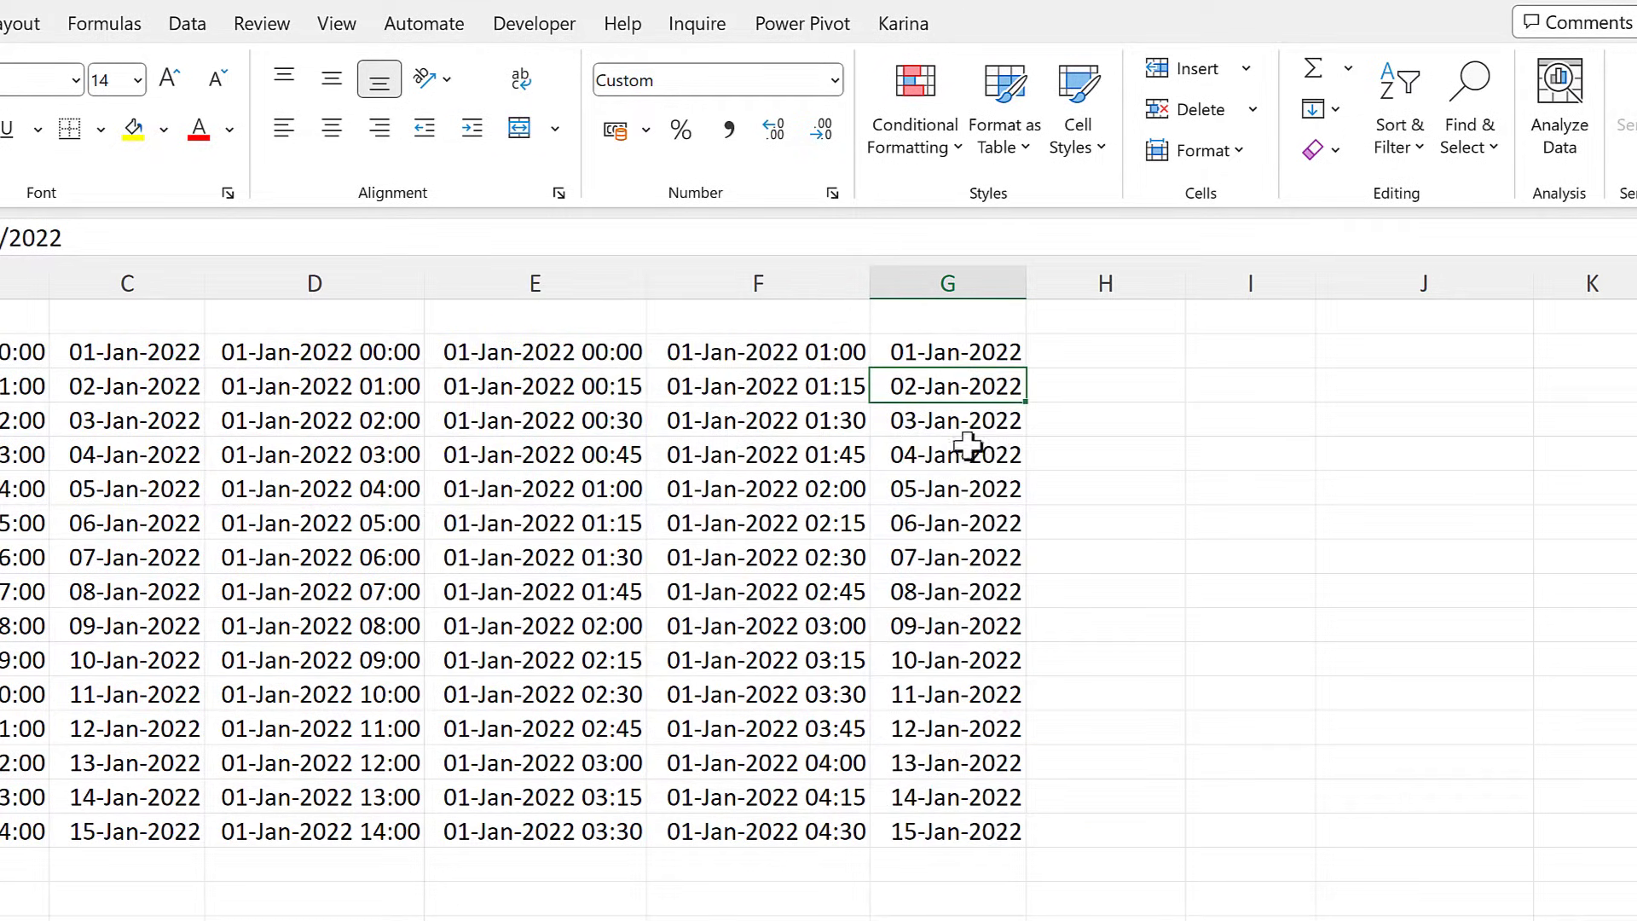
- Copy the 01-Jan-2022 date from G2 into H2
click(922, 350)
key(ctrl+c)
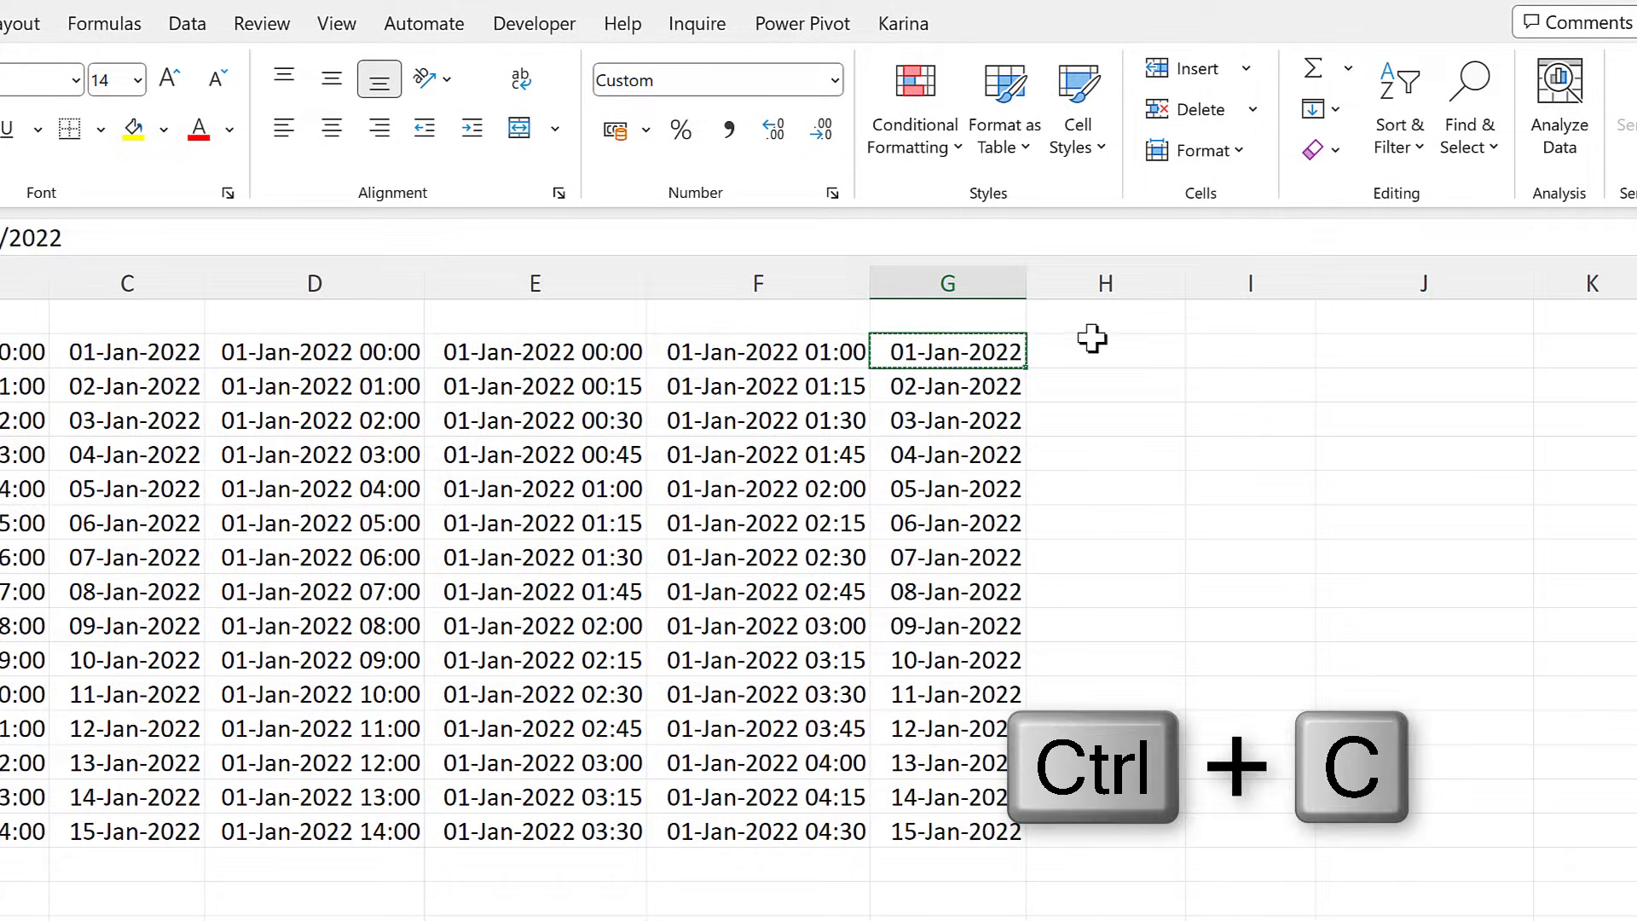
click(1094, 343)
key(ctrl+v)
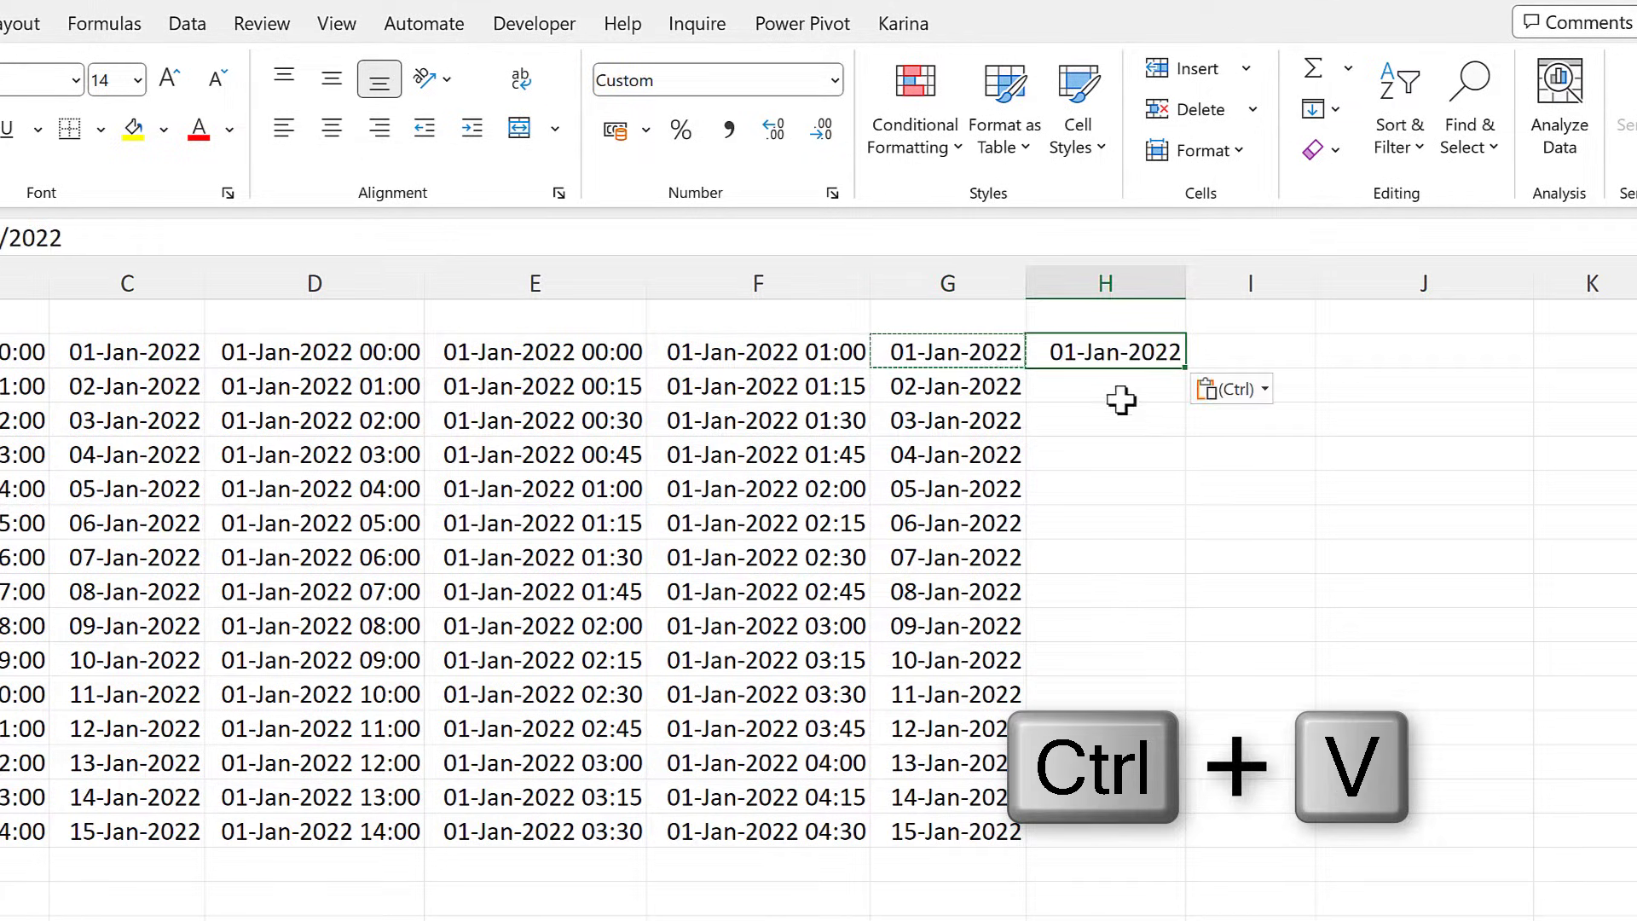
- Format G16 as General to reveal its serial number 44576
click(950, 842)
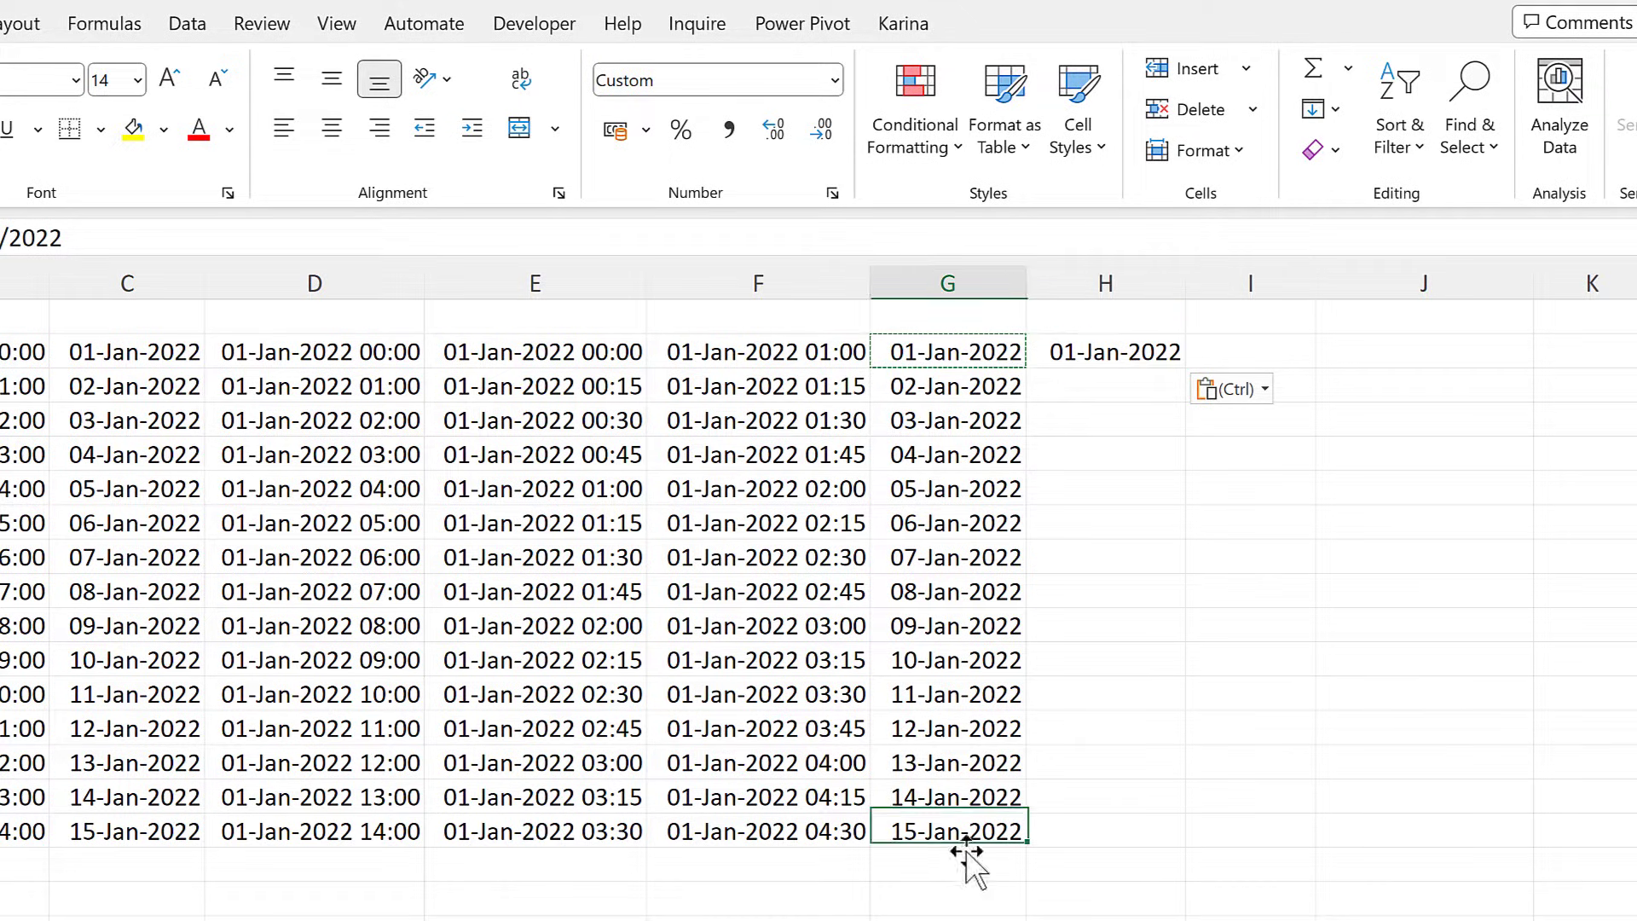
click(834, 80)
click(808, 128)
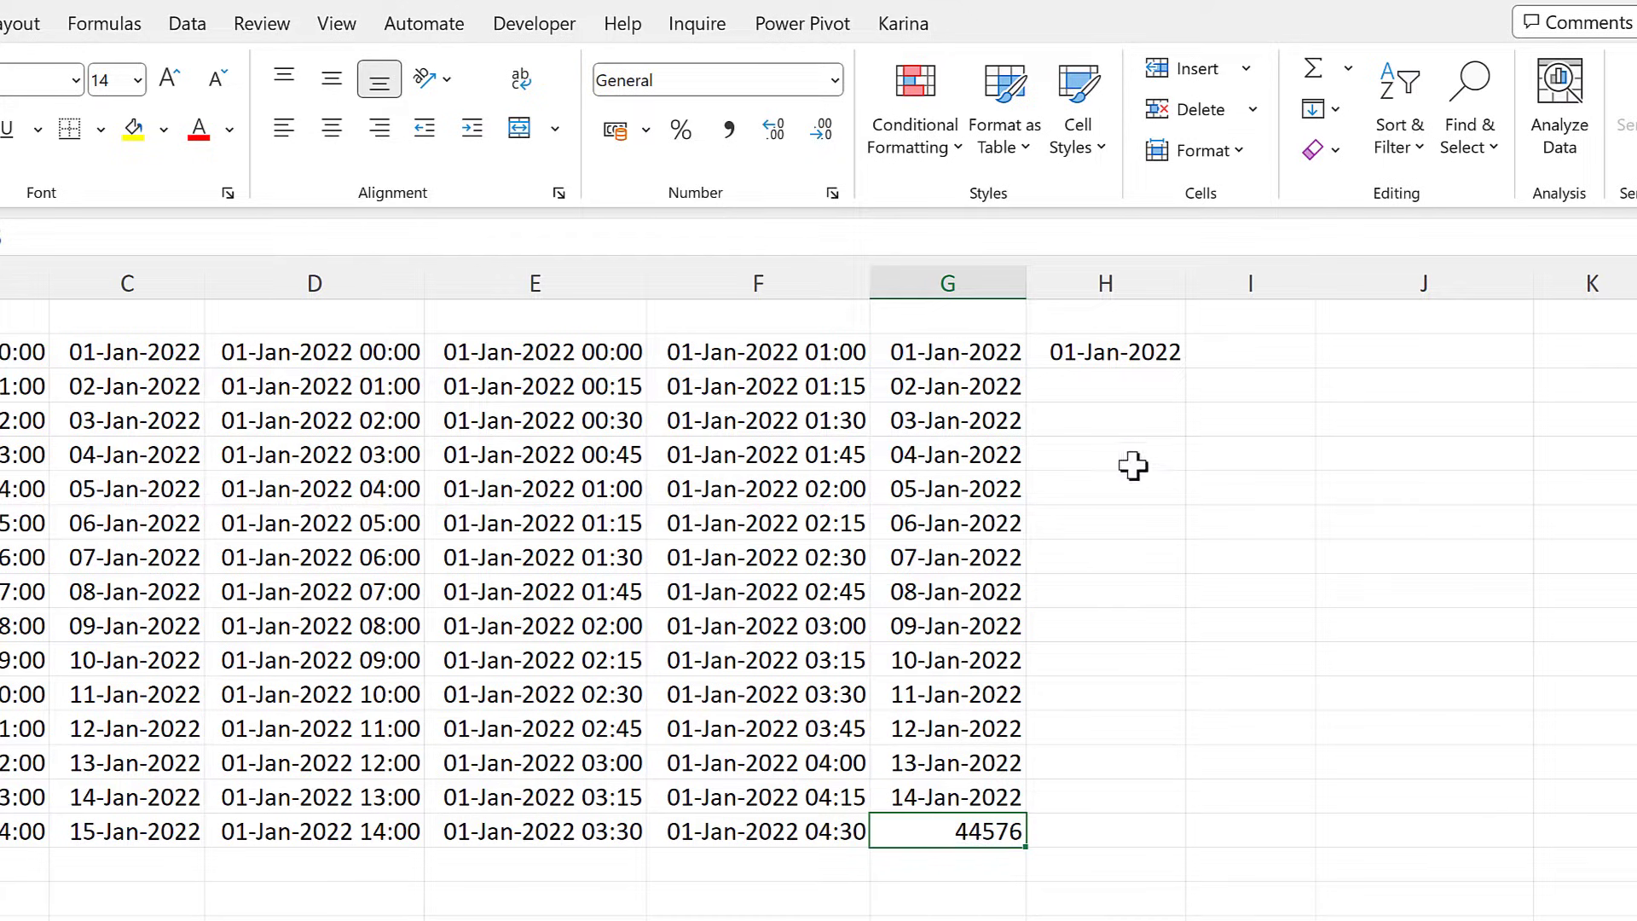
click(1104, 352)
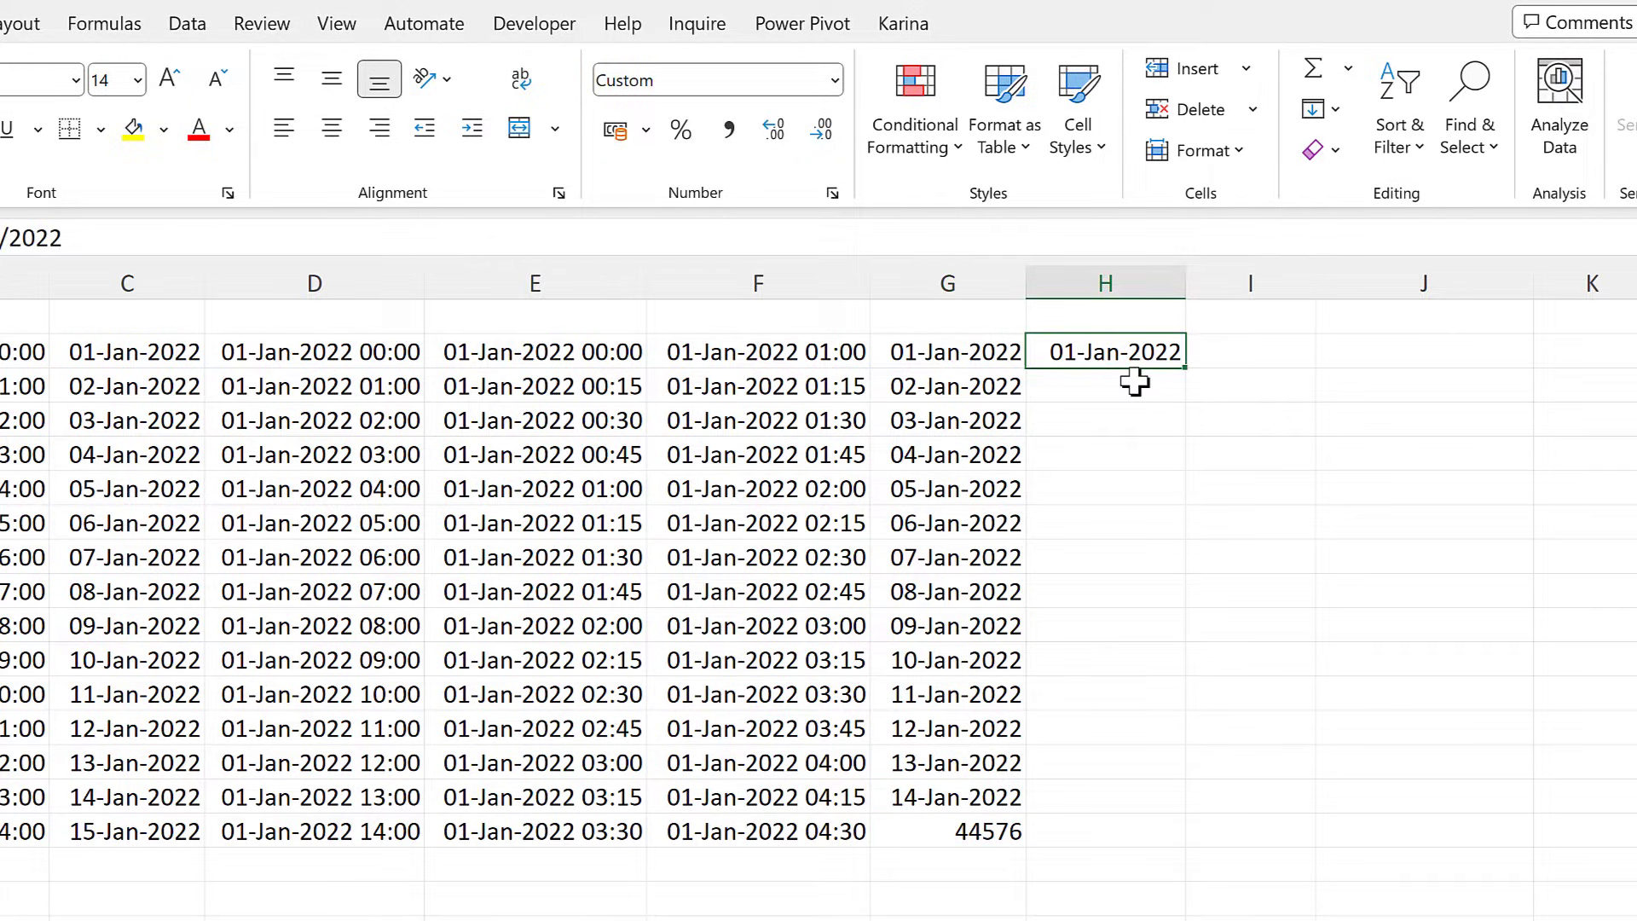
- Fill column H from H2 as a Linear column series, step 1, stop value 44576
click(1321, 109)
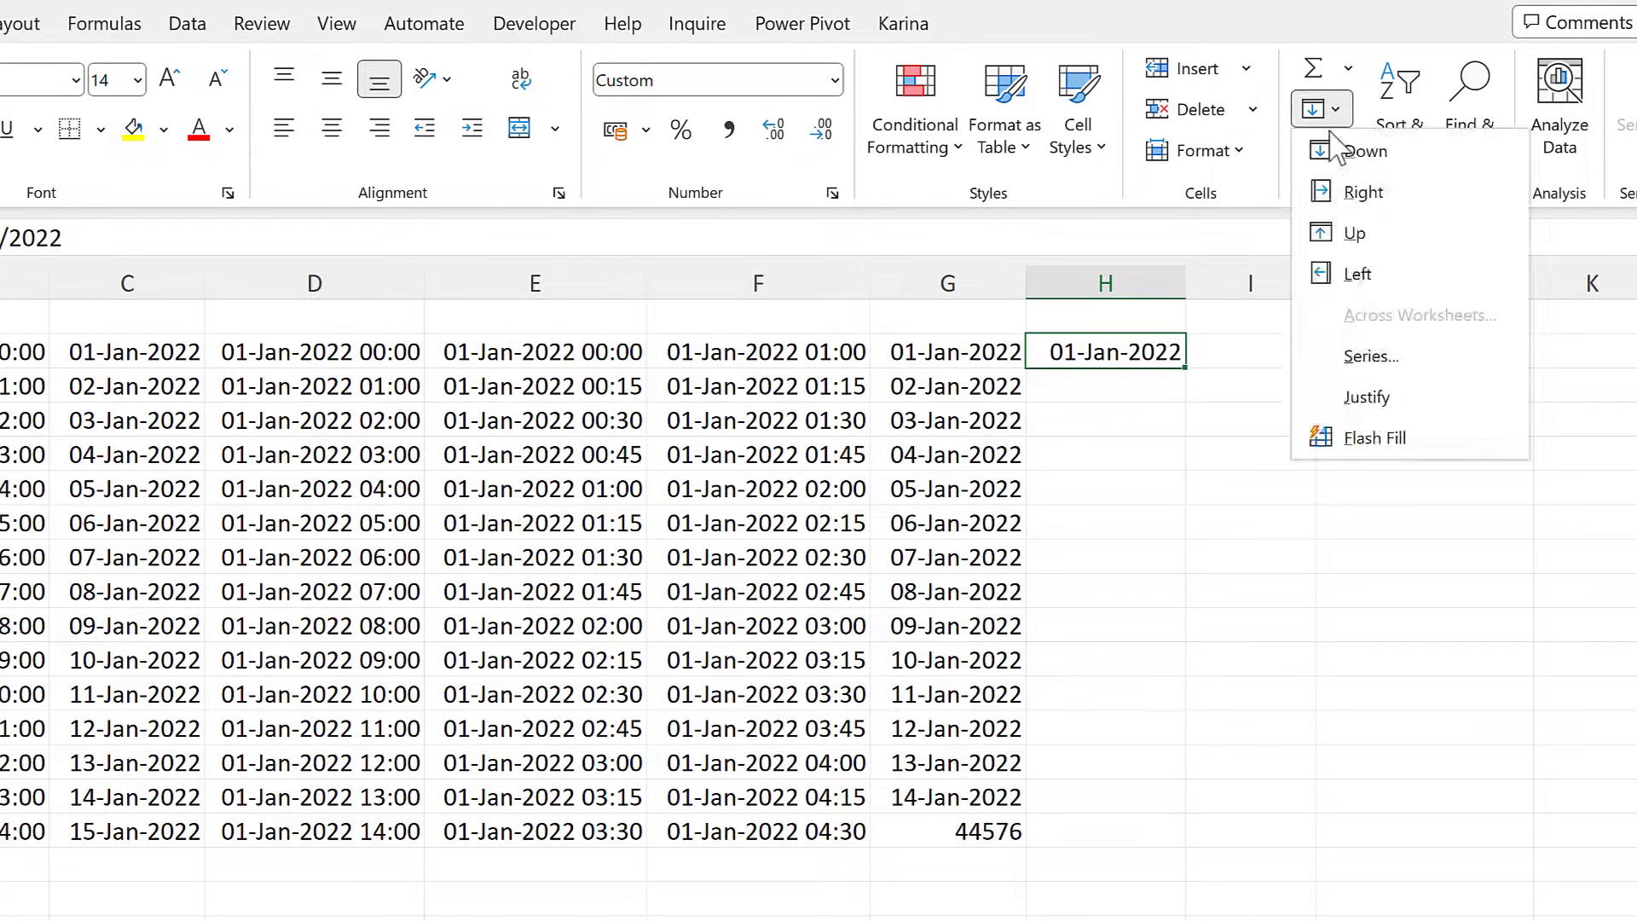
click(1371, 356)
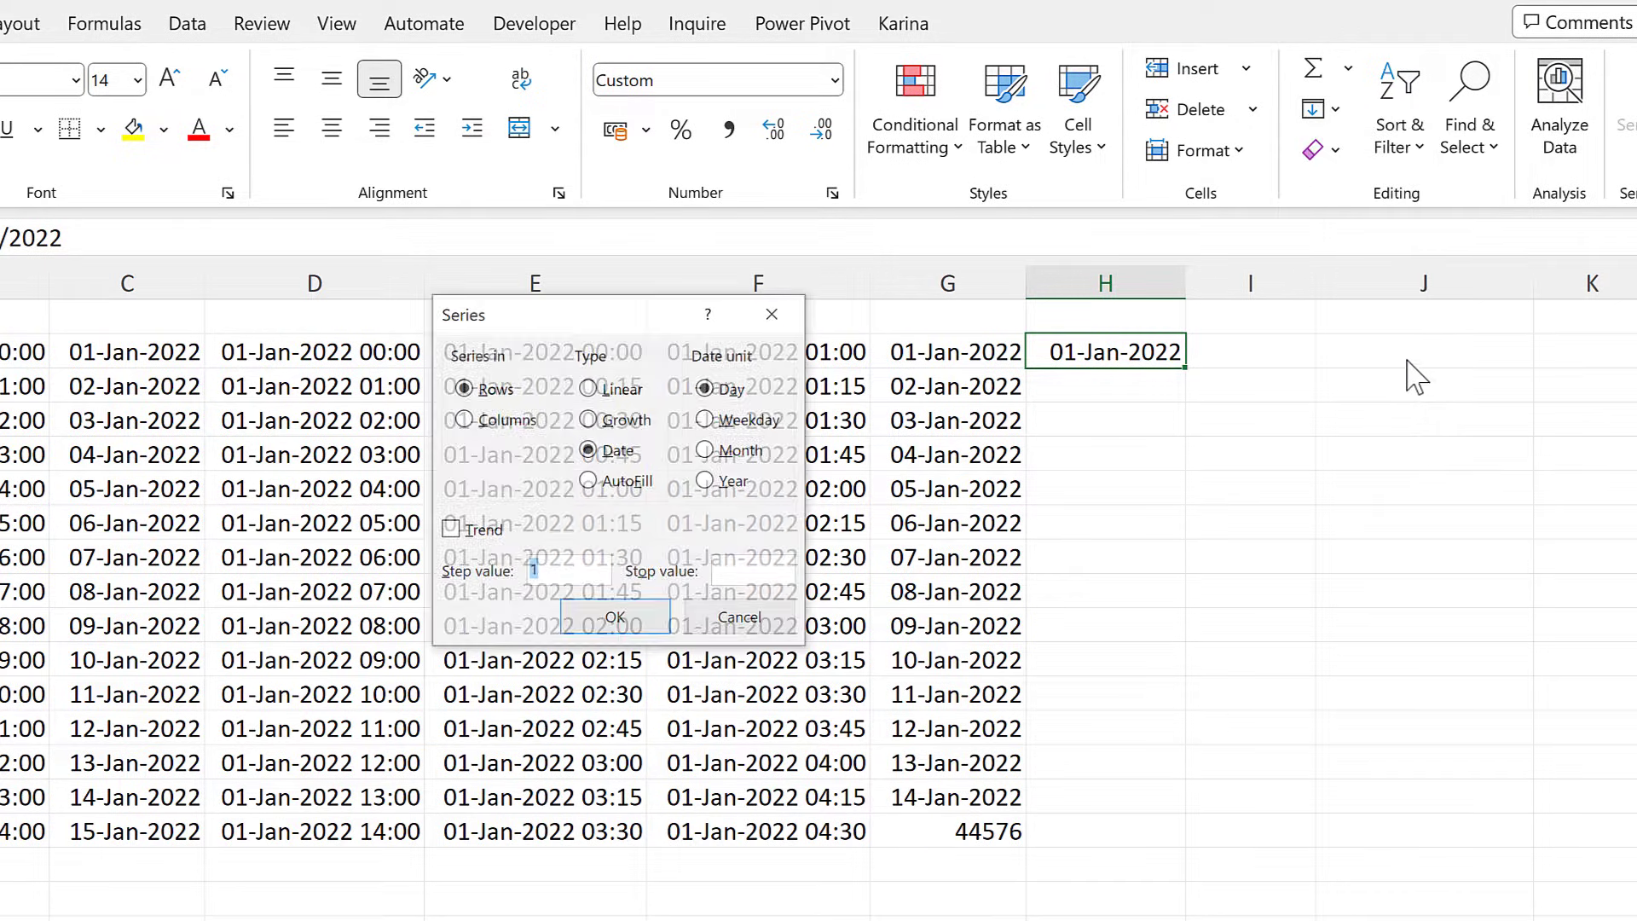
drag(555, 329, 669, 316)
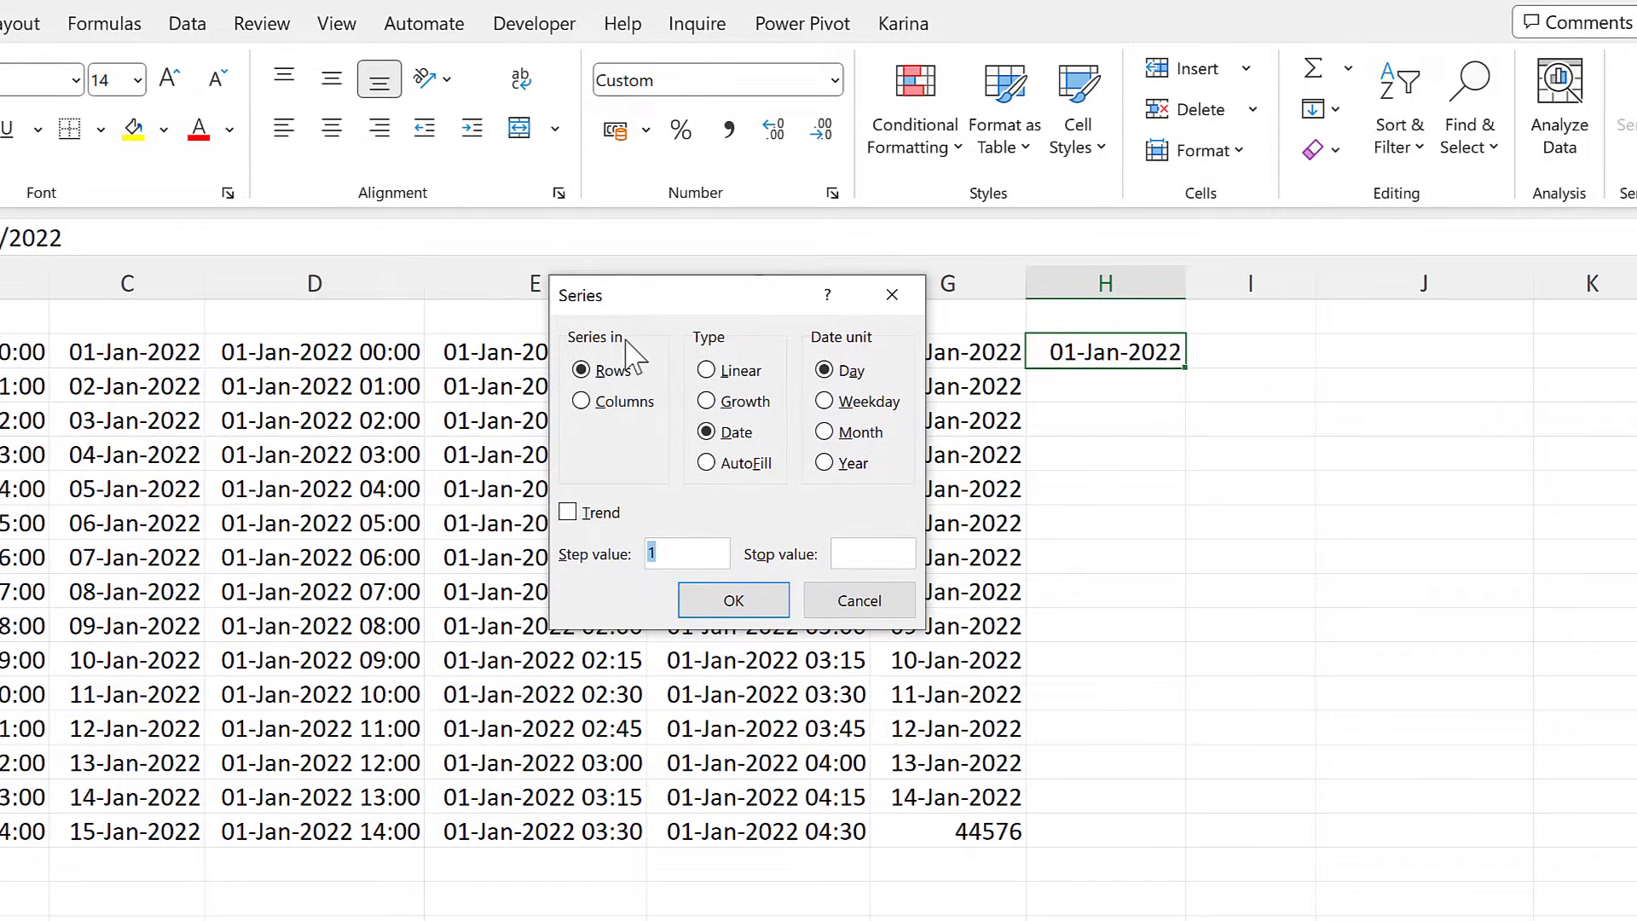
click(617, 403)
click(735, 371)
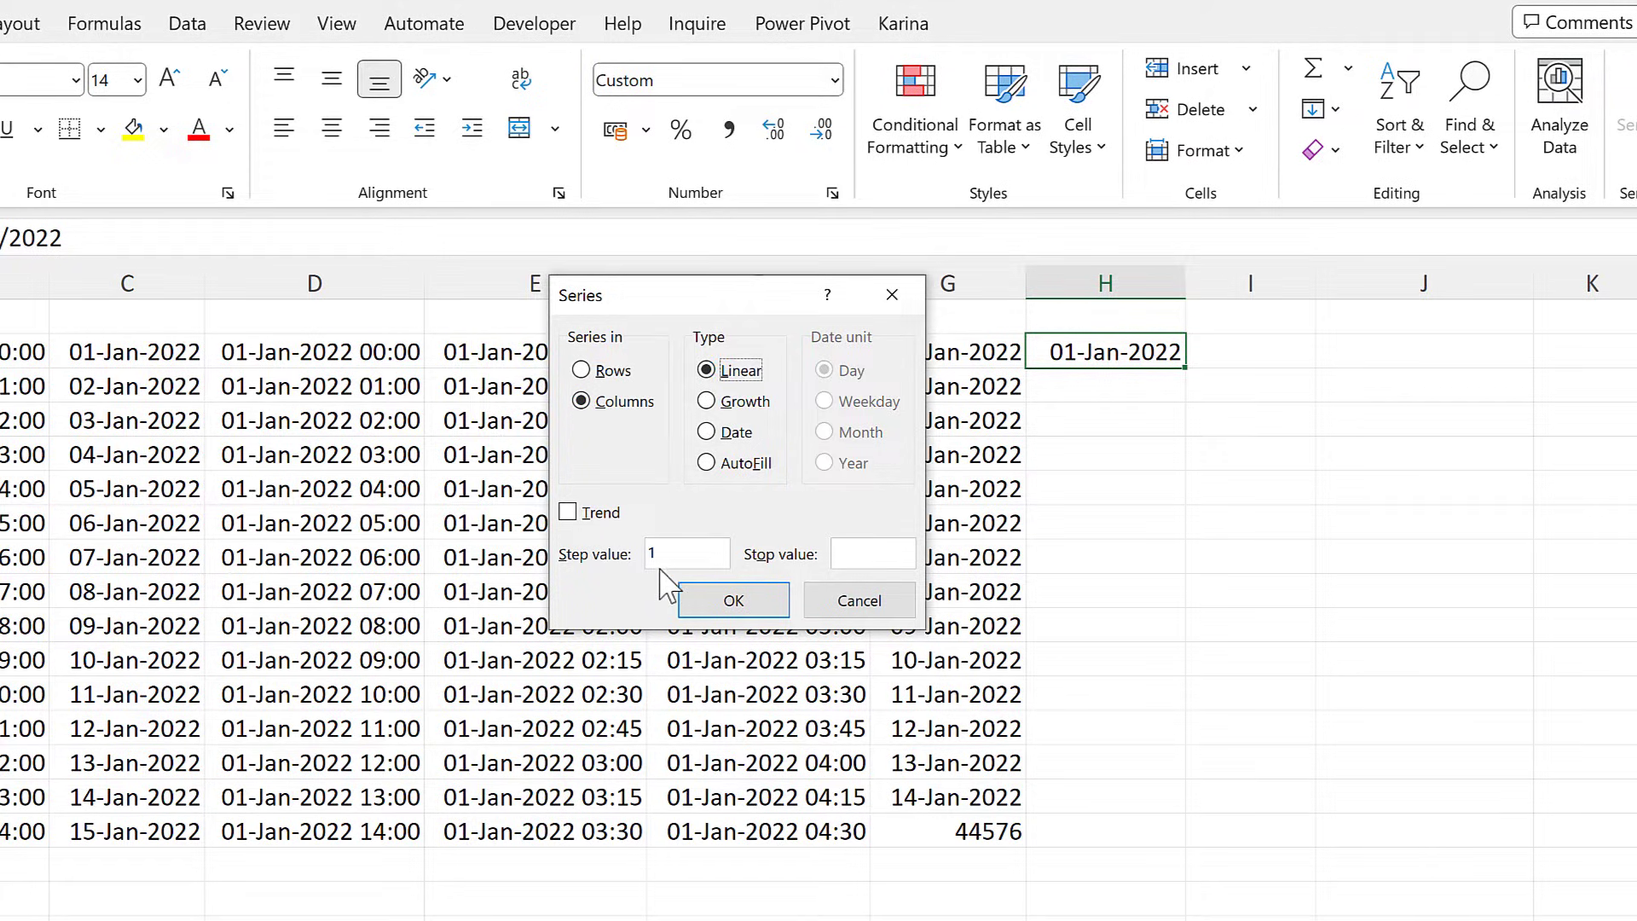
click(848, 558)
click(771, 598)
click(1124, 421)
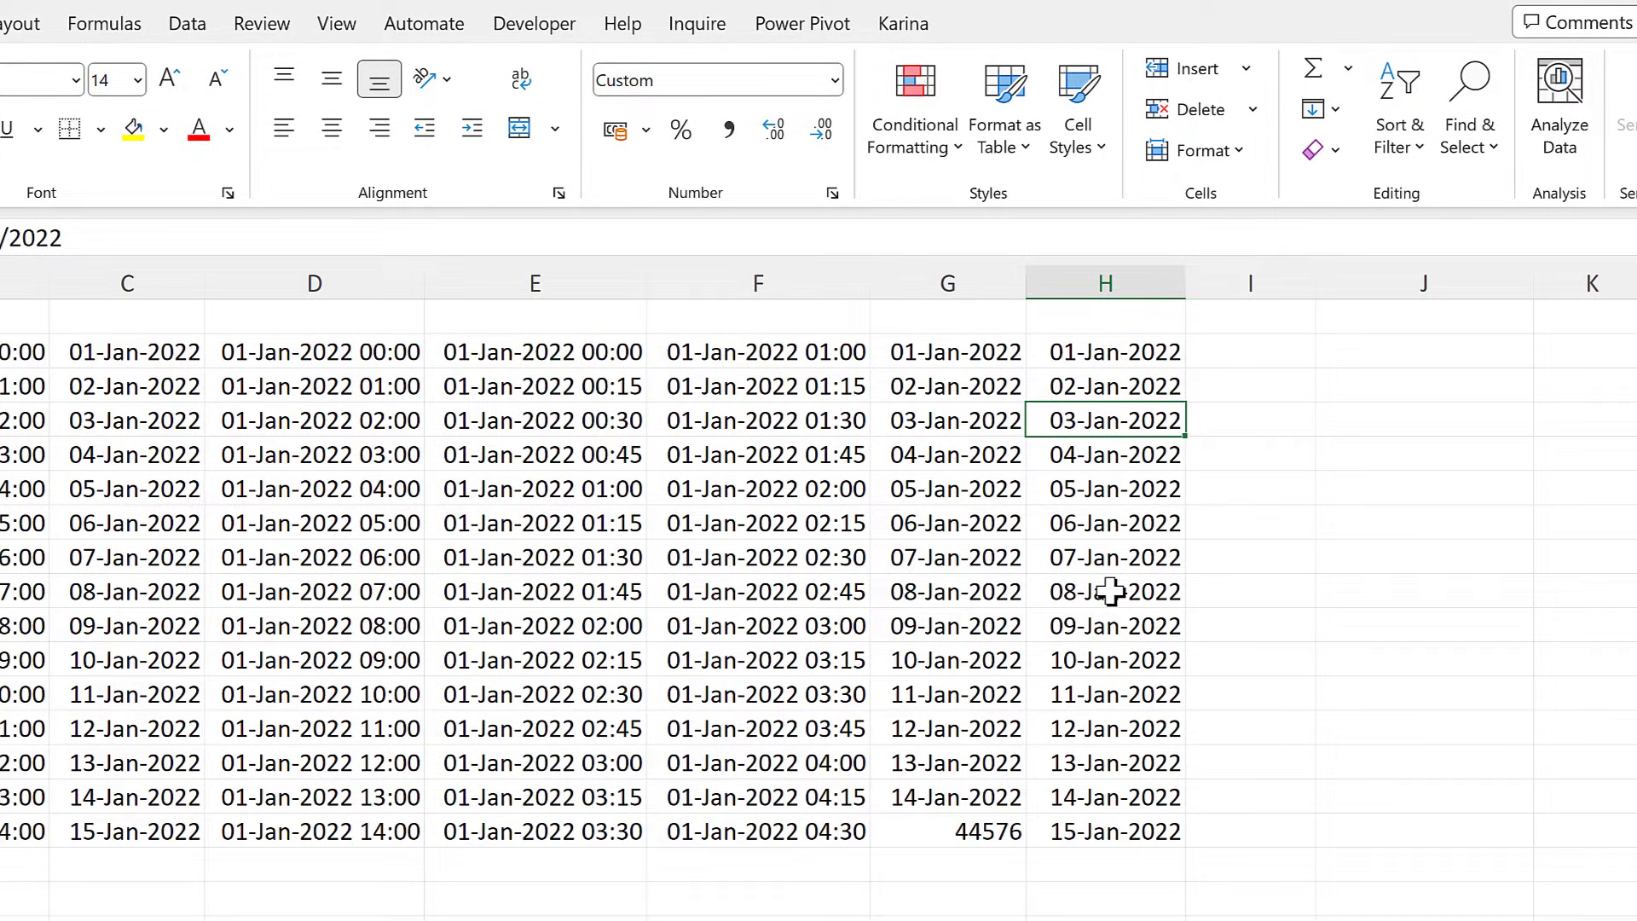
- Enter a formula at the top of column I calculating the hours in a year (8760)
click(1239, 354)
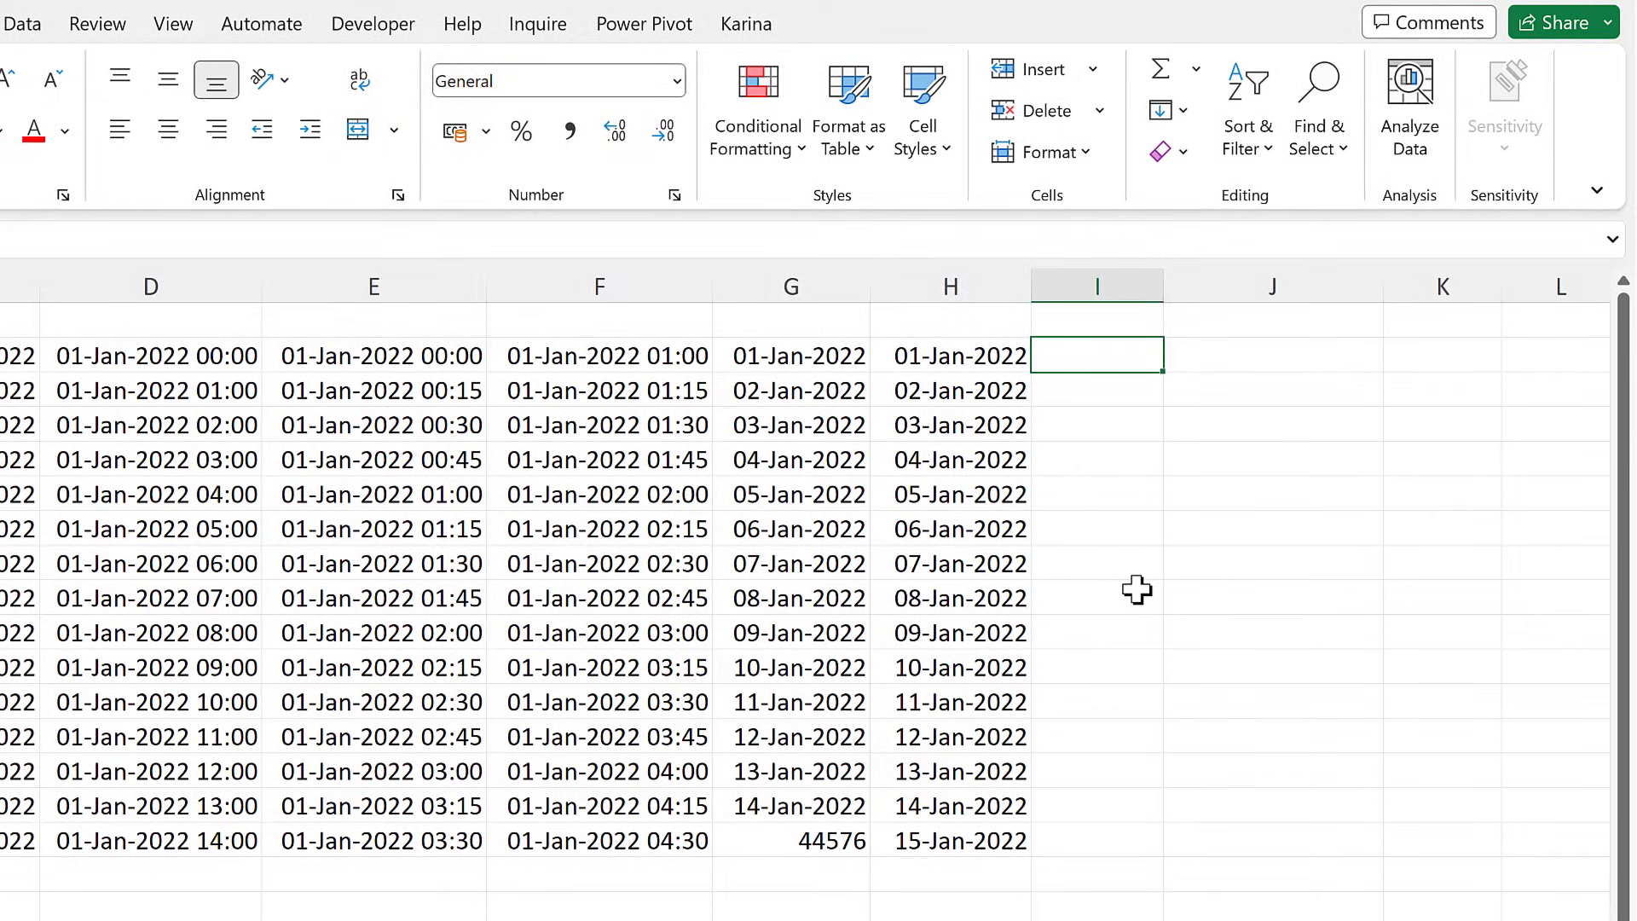
text(=365*24)
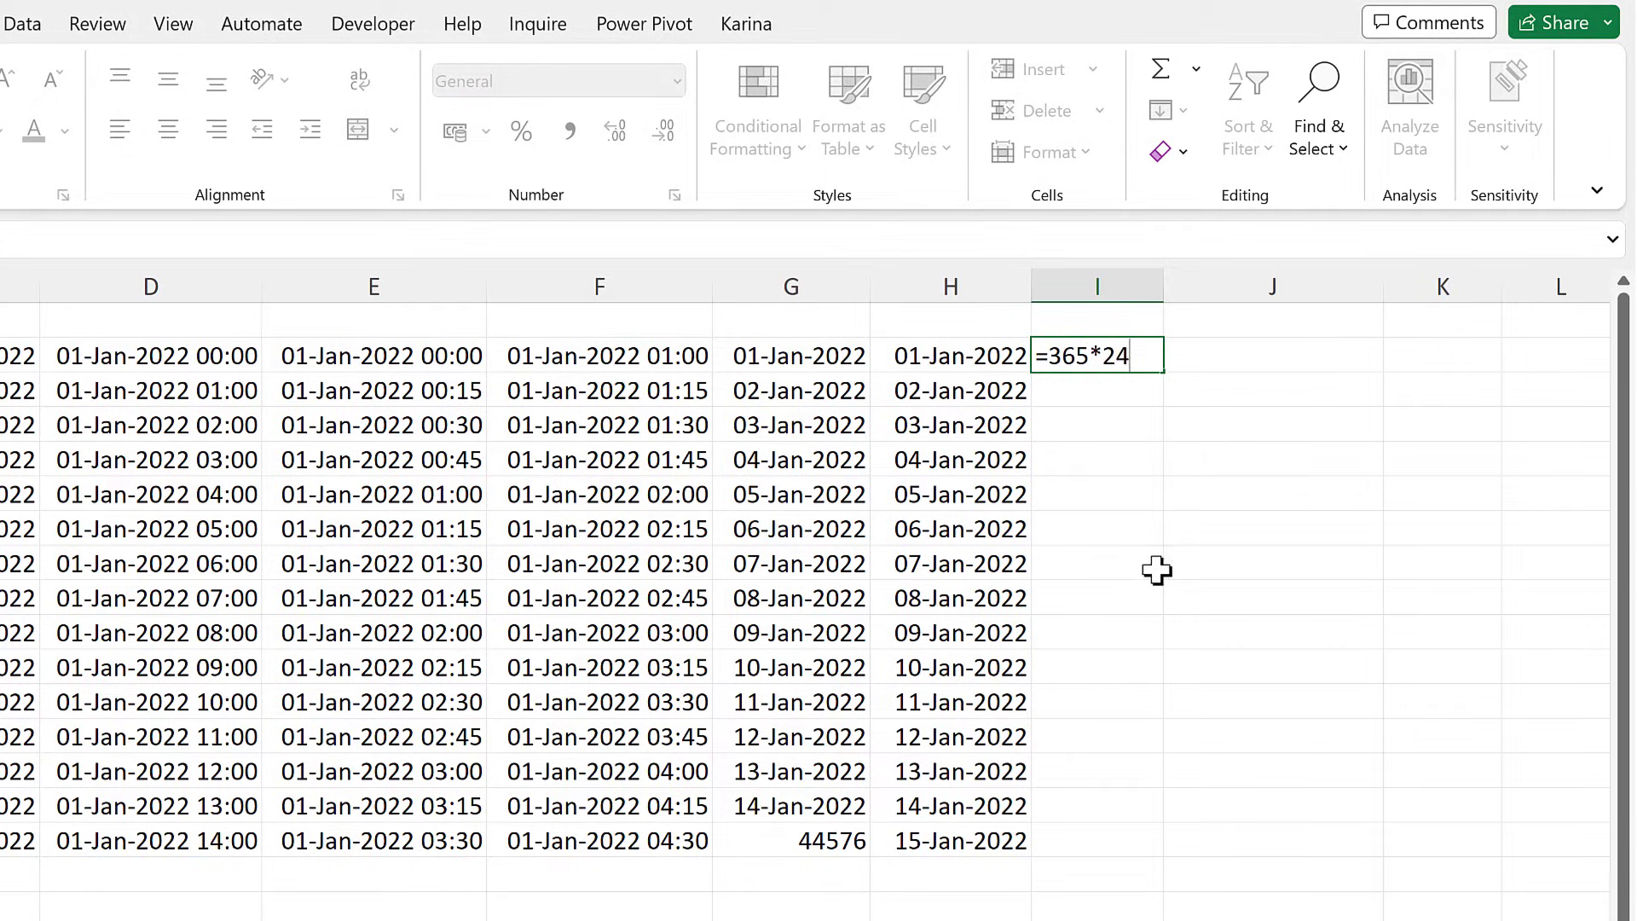
key(Return)
- Enter the value 1 in column I and display it in General format
click(1103, 343)
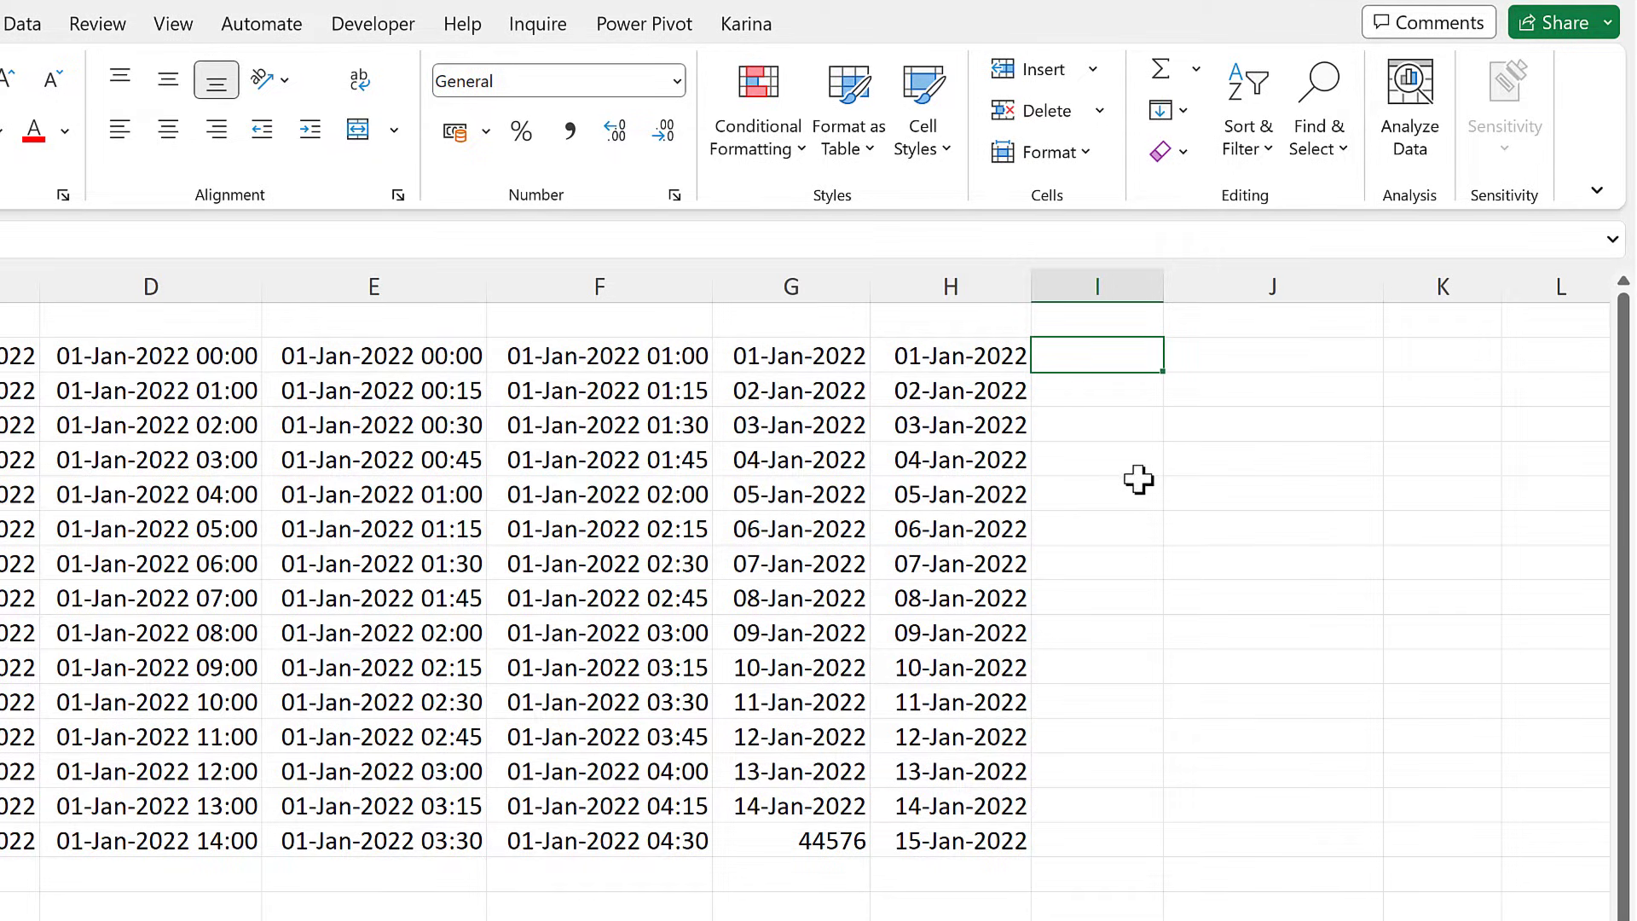
text(1)
key(Return)
click(1114, 359)
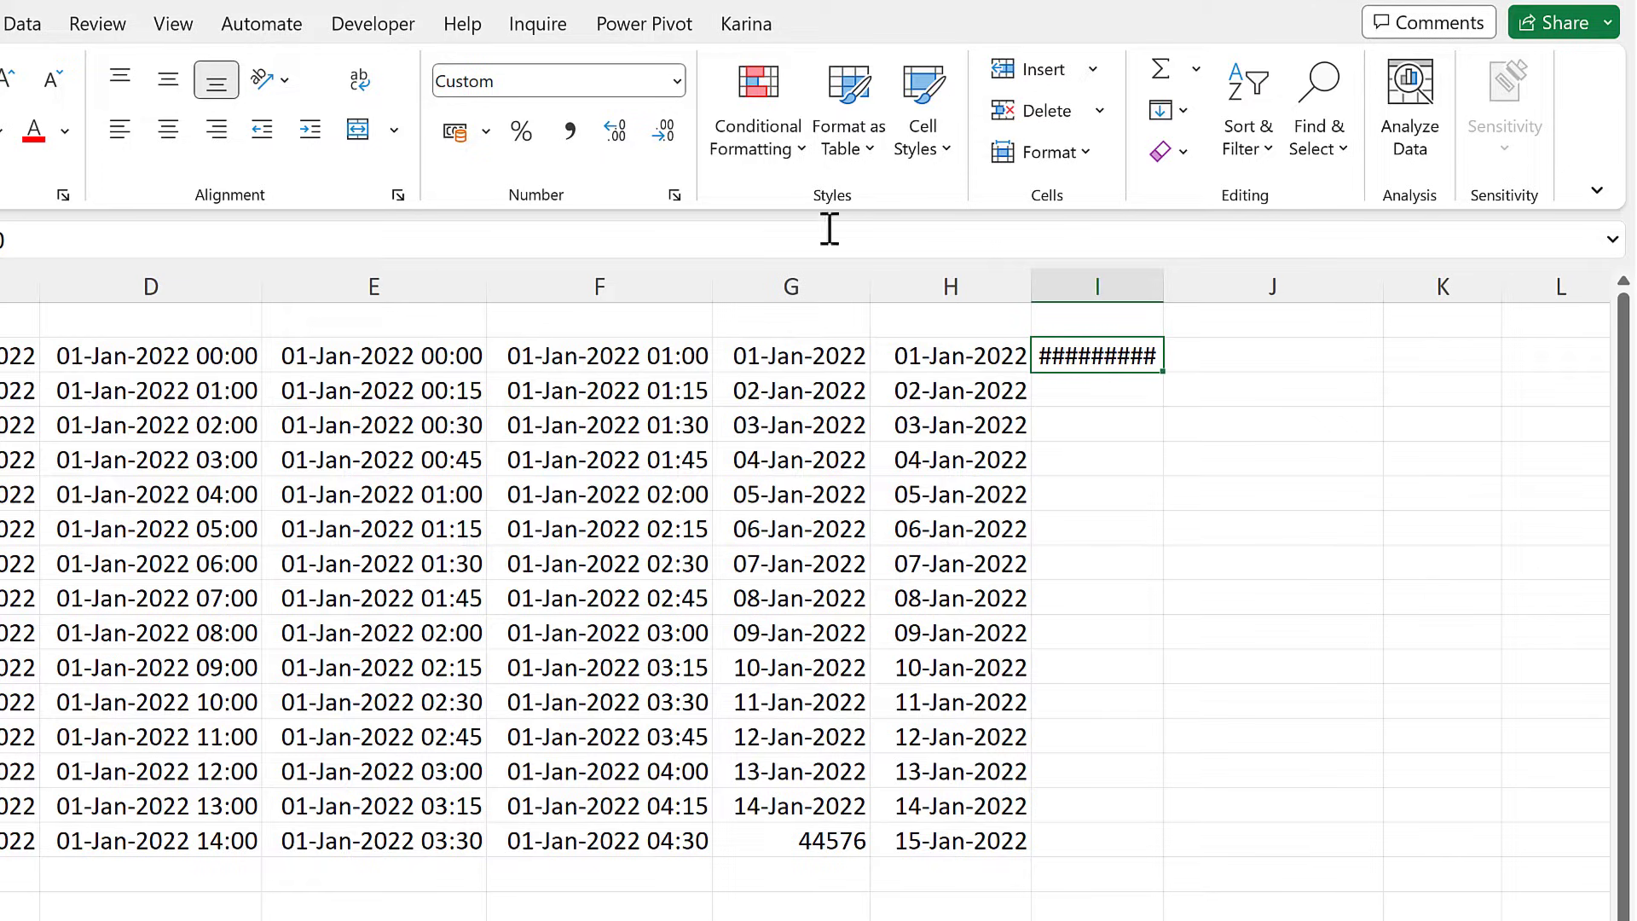
click(678, 81)
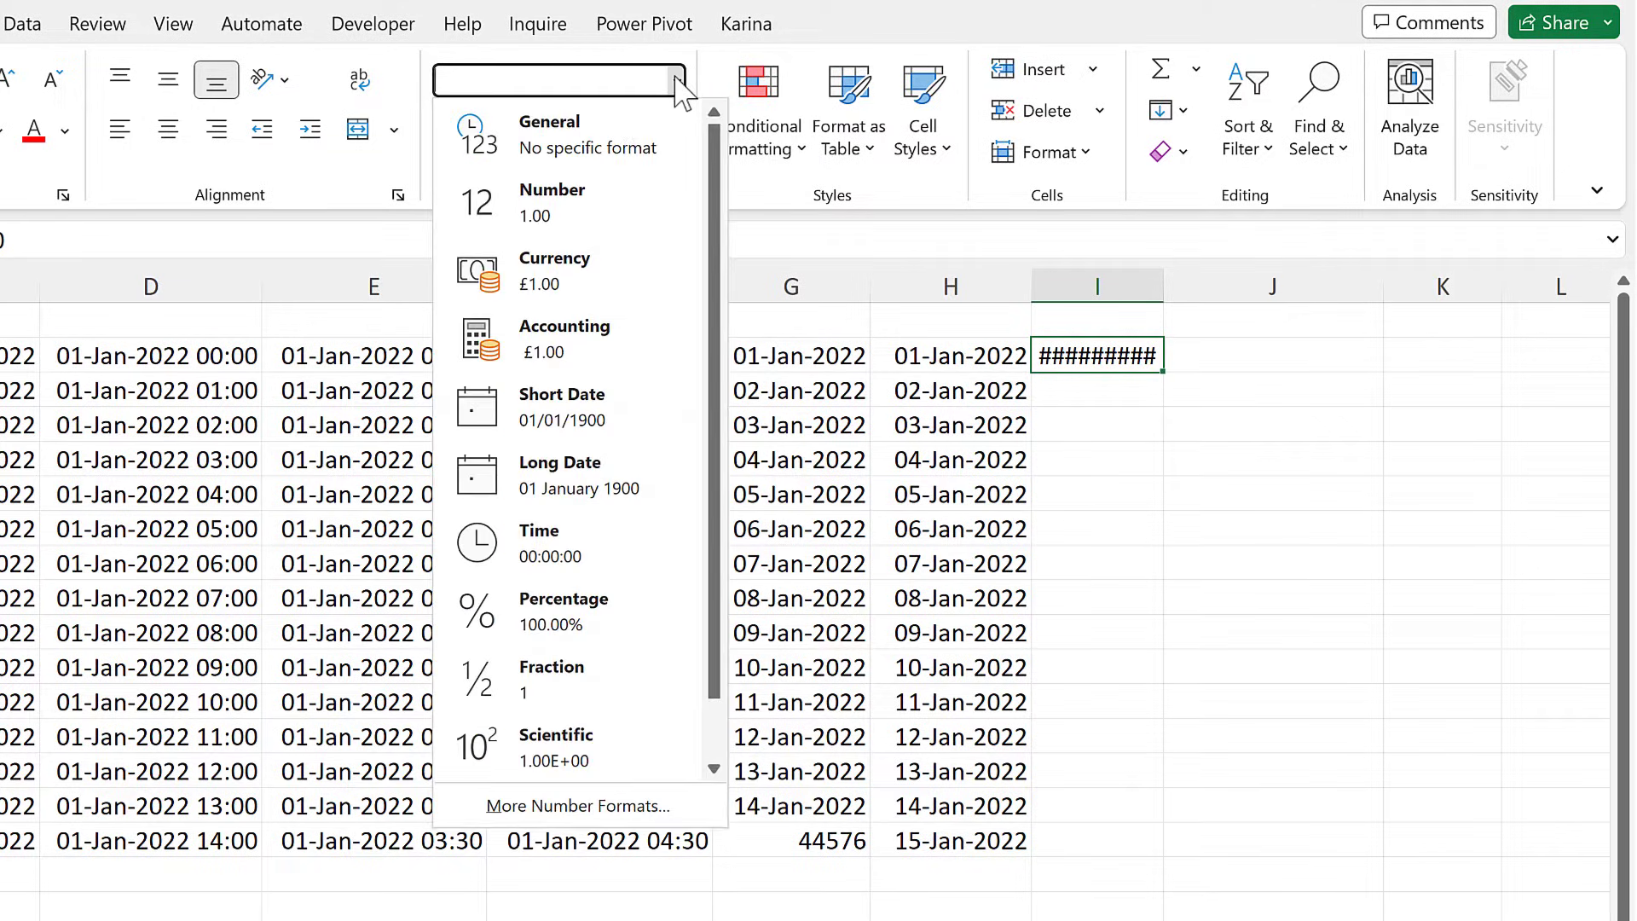
click(614, 152)
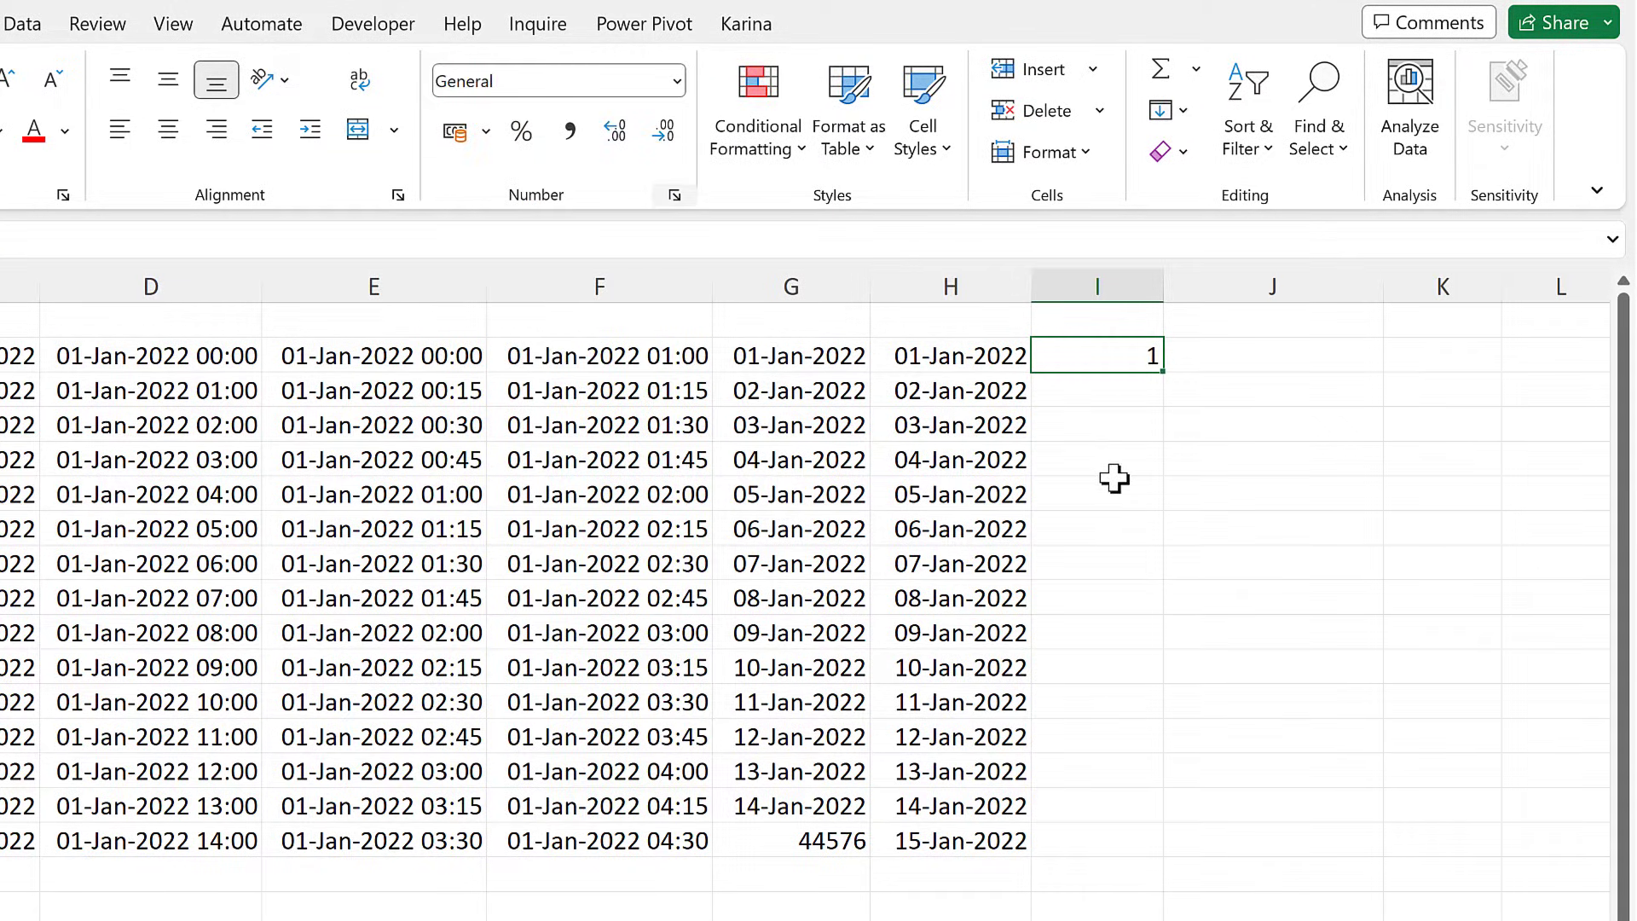
- Fill column I with a Linear column series, step 1, stop value 8760
click(1168, 111)
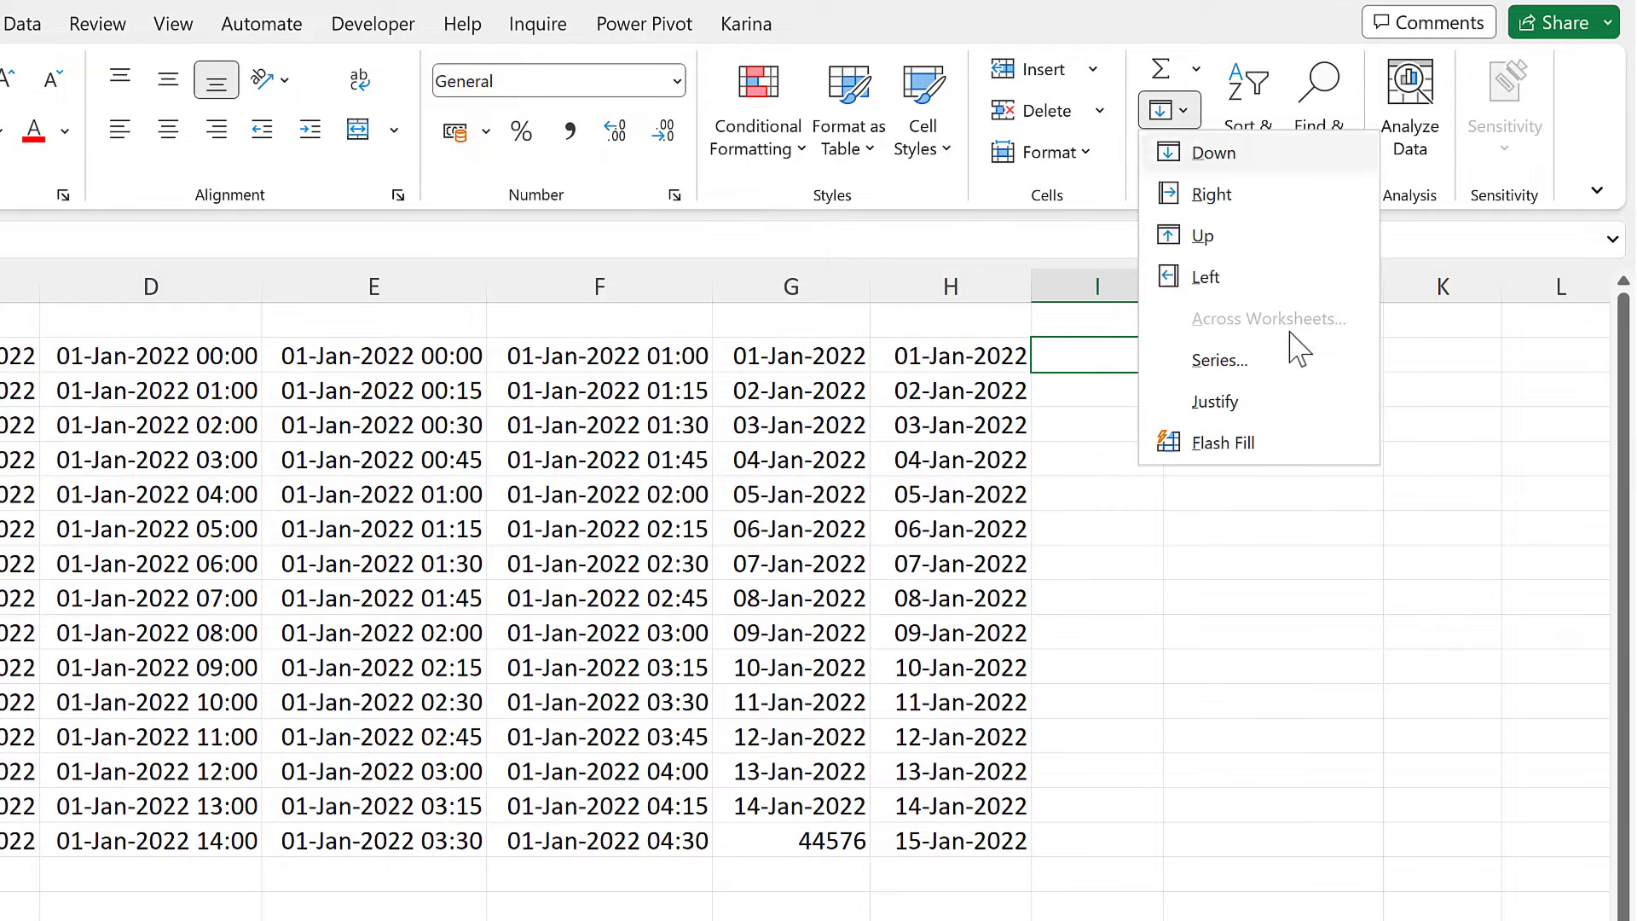
click(1298, 372)
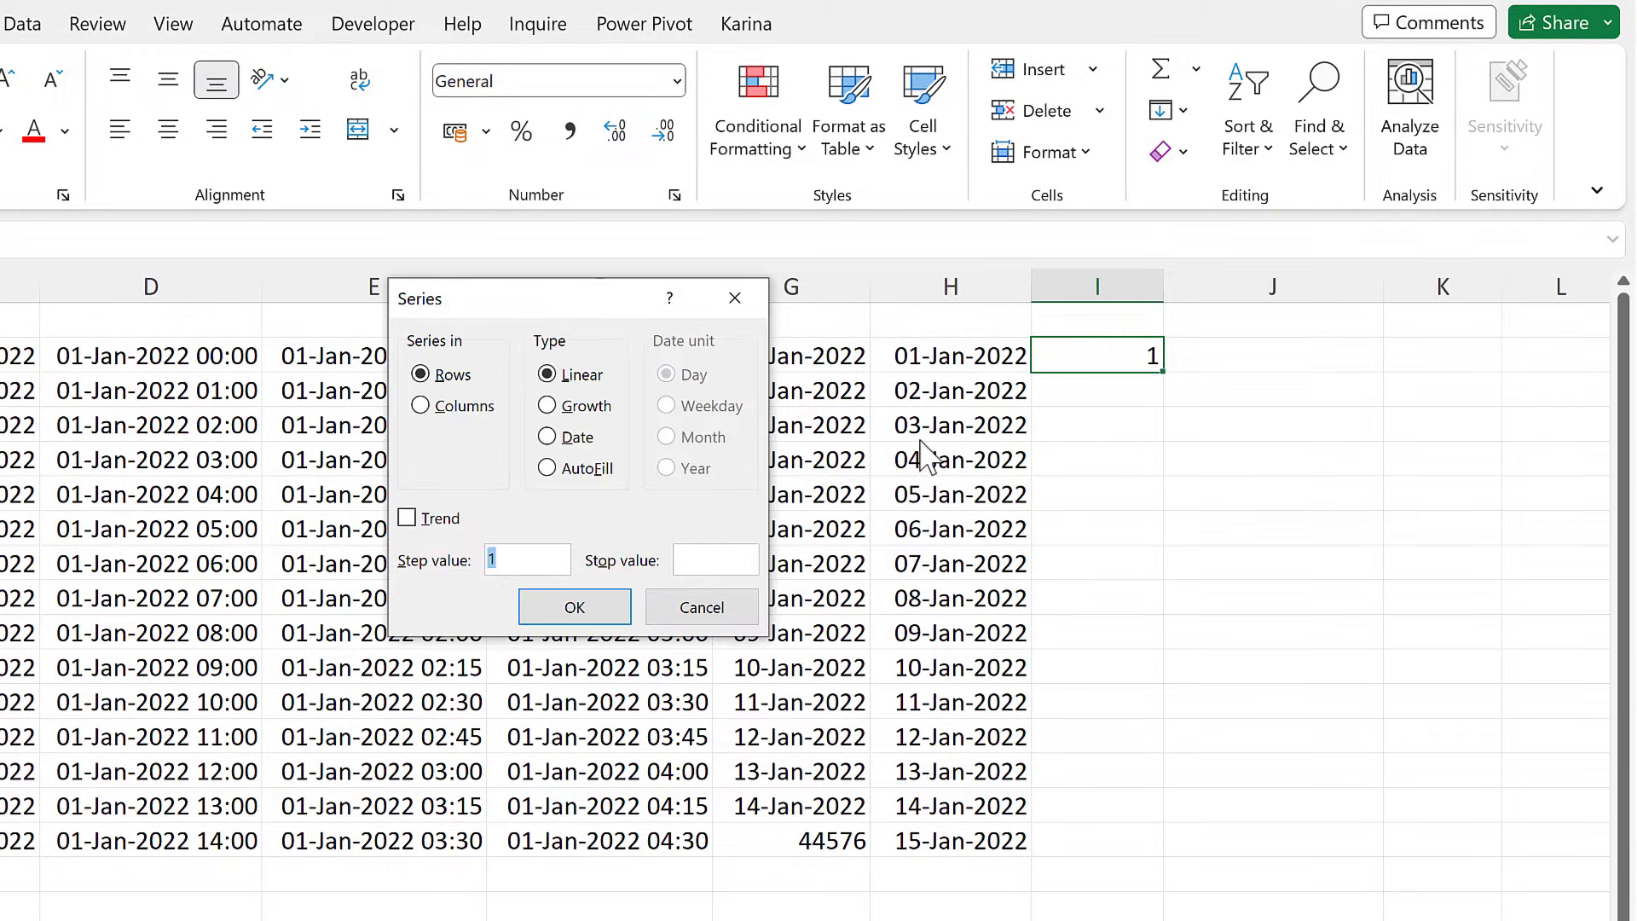
drag(617, 289, 730, 271)
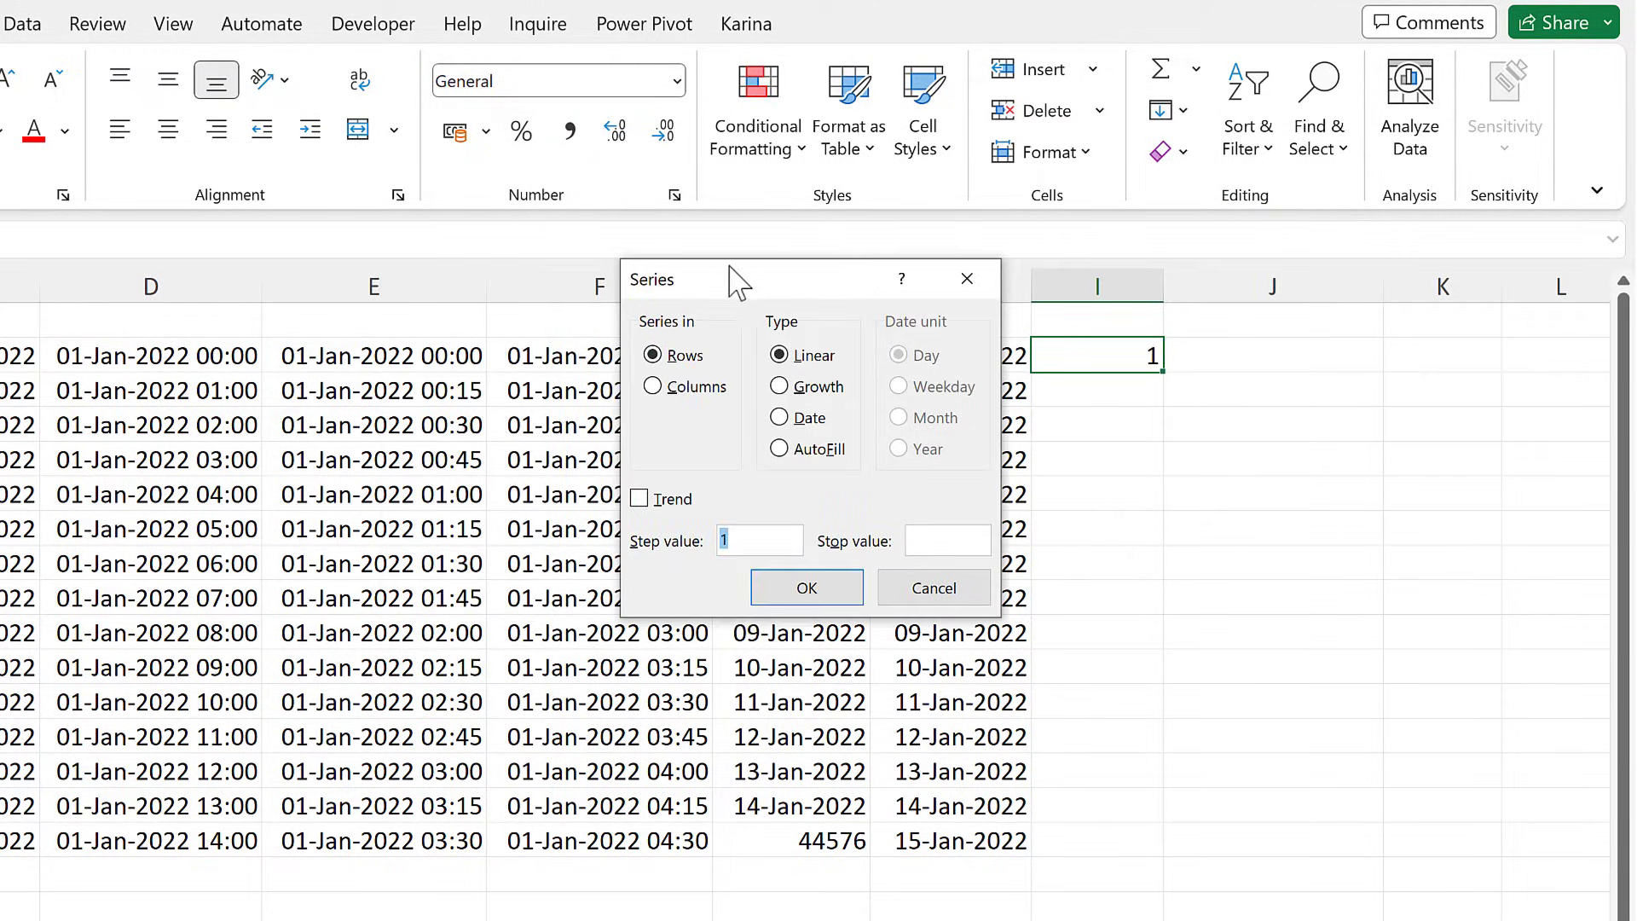
click(657, 391)
click(782, 600)
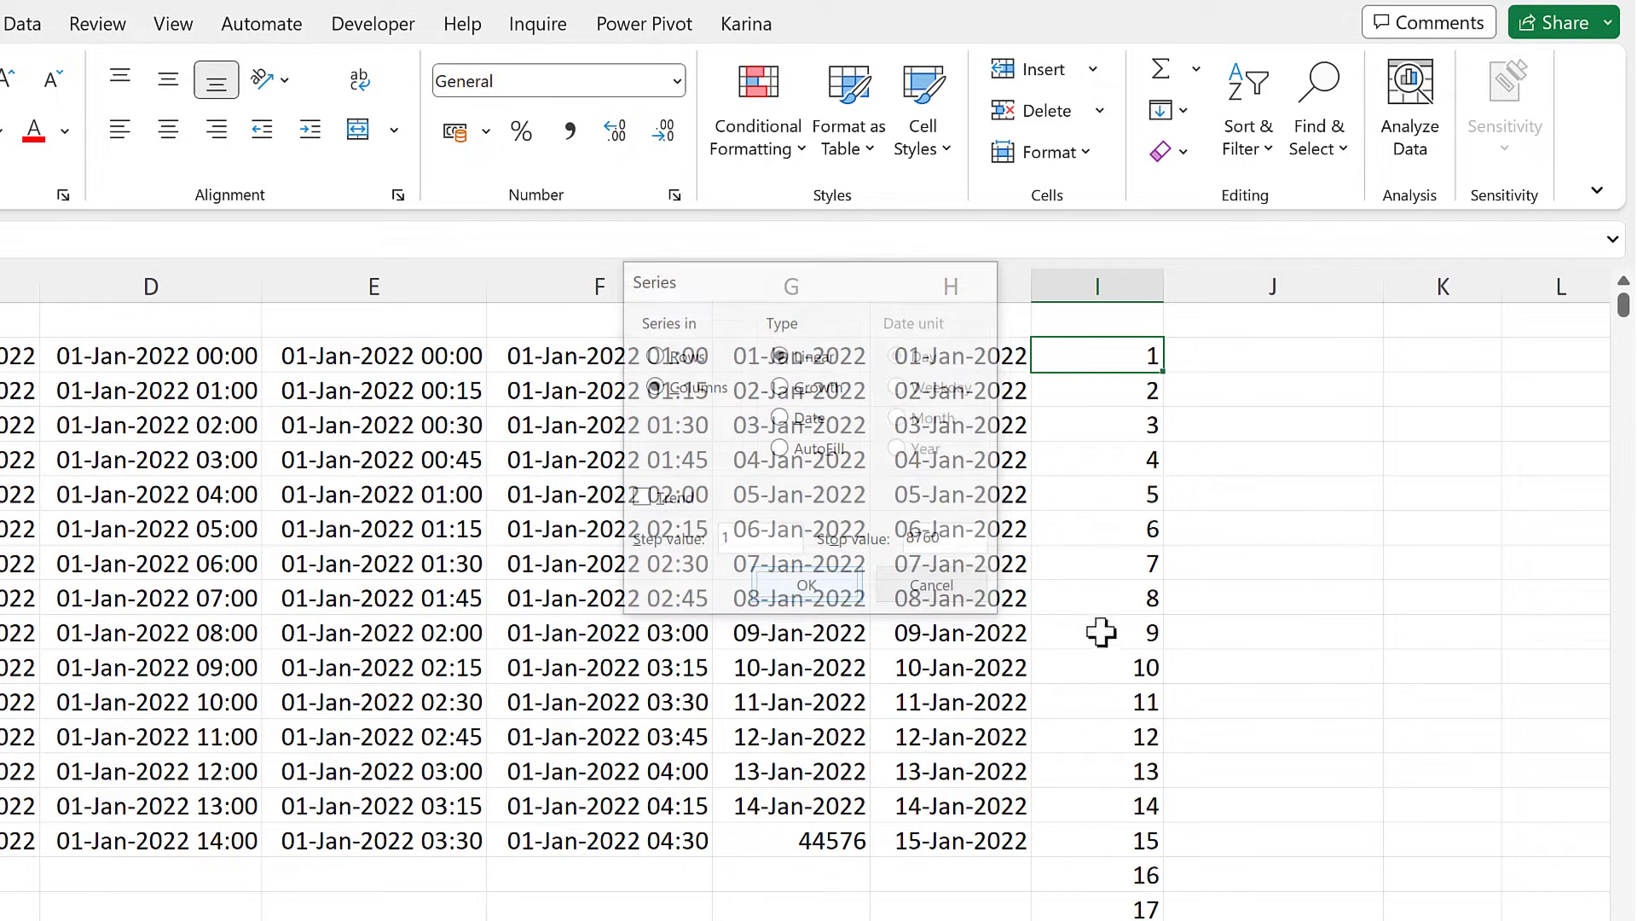
- Check that the series ends at 8760, then return to the top
click(1096, 485)
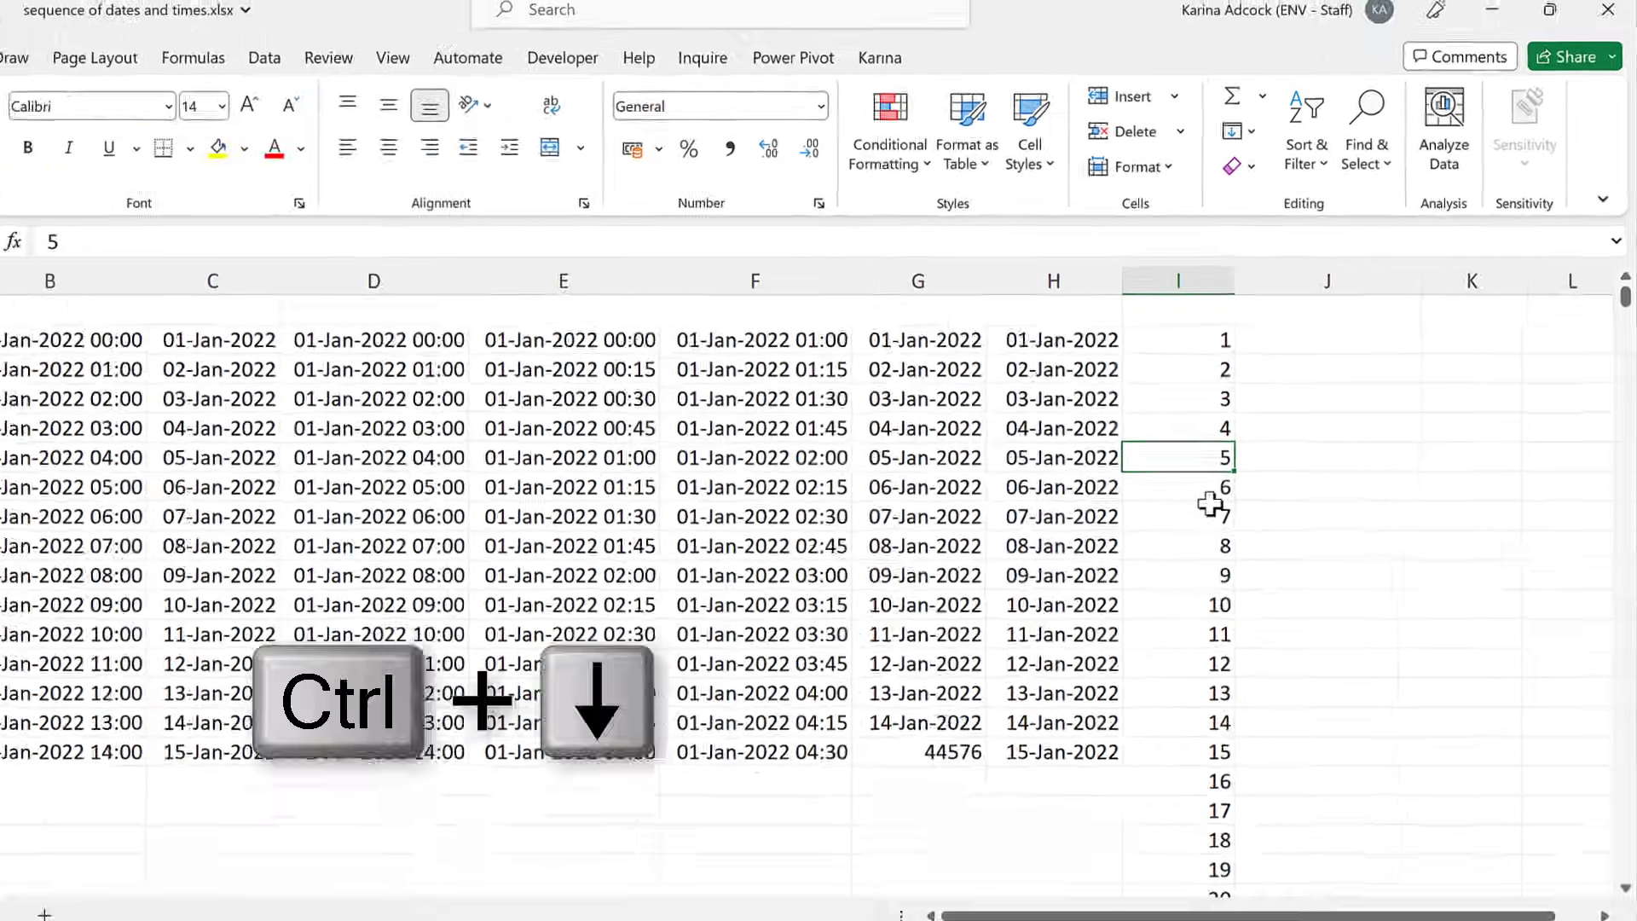
key(ctrl+Down)
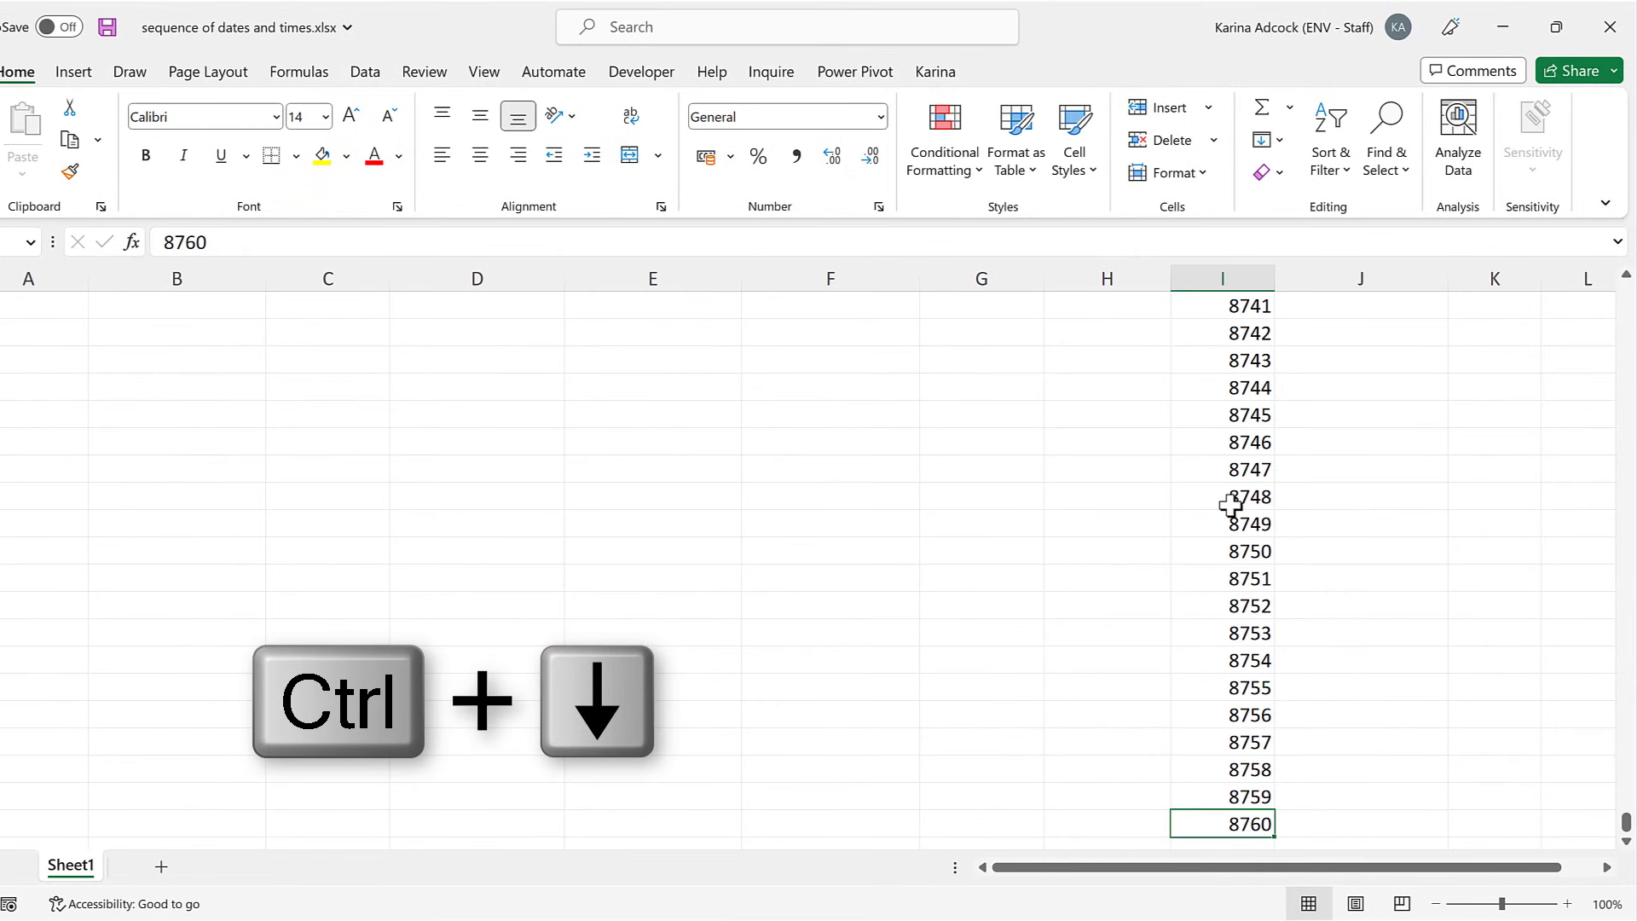
scroll(1210, 507, down, 4)
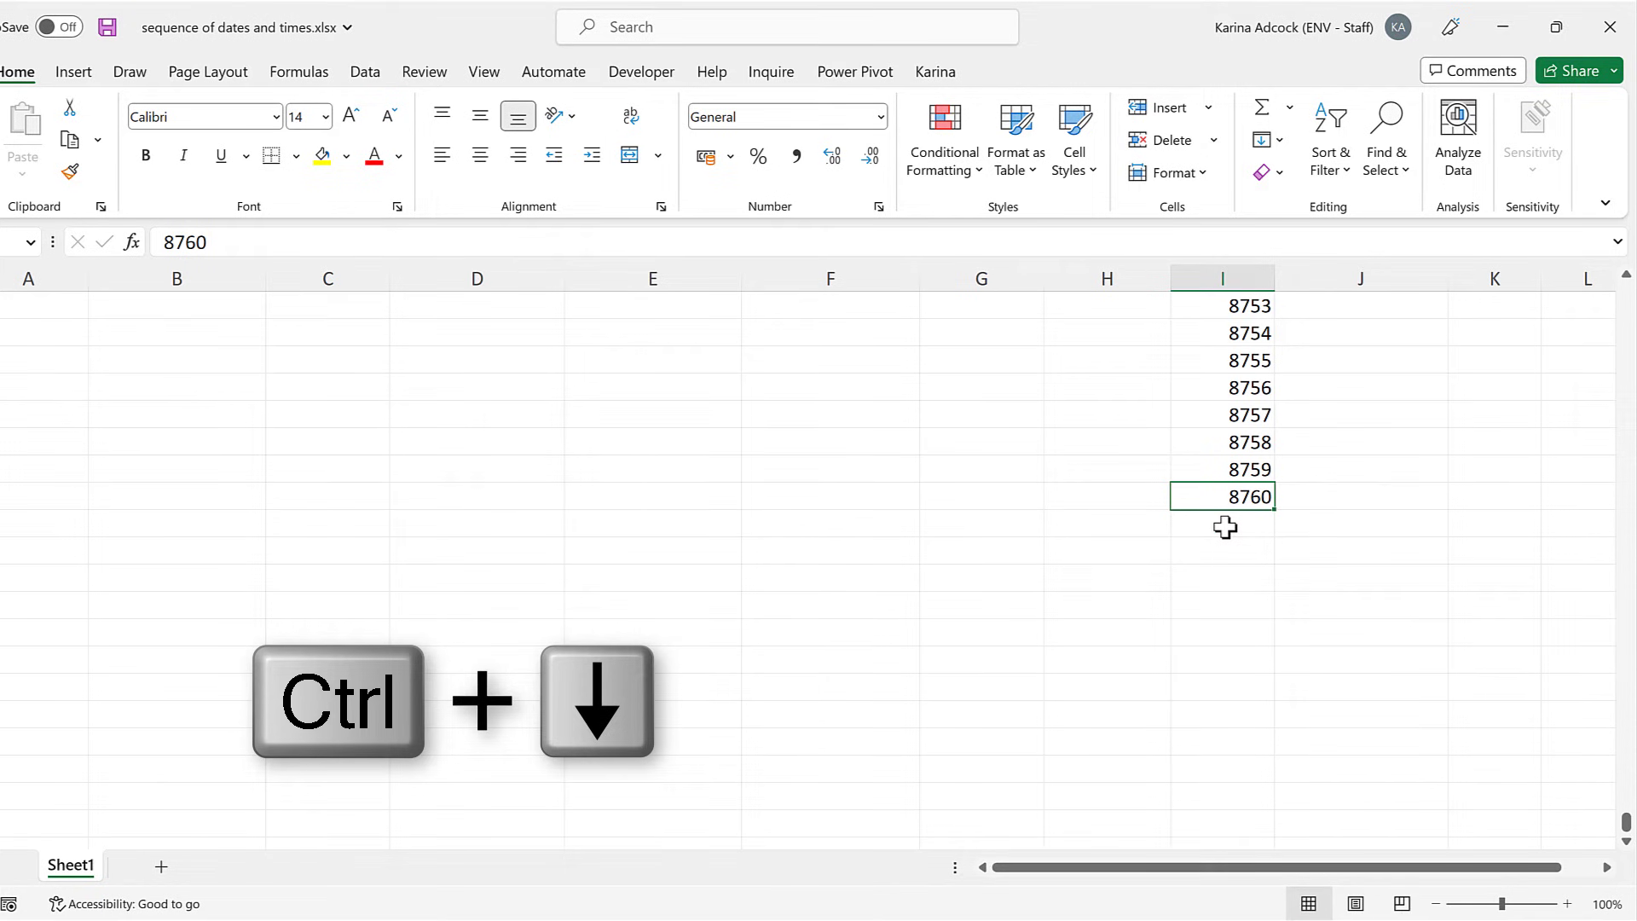
key(ctrl+Up)
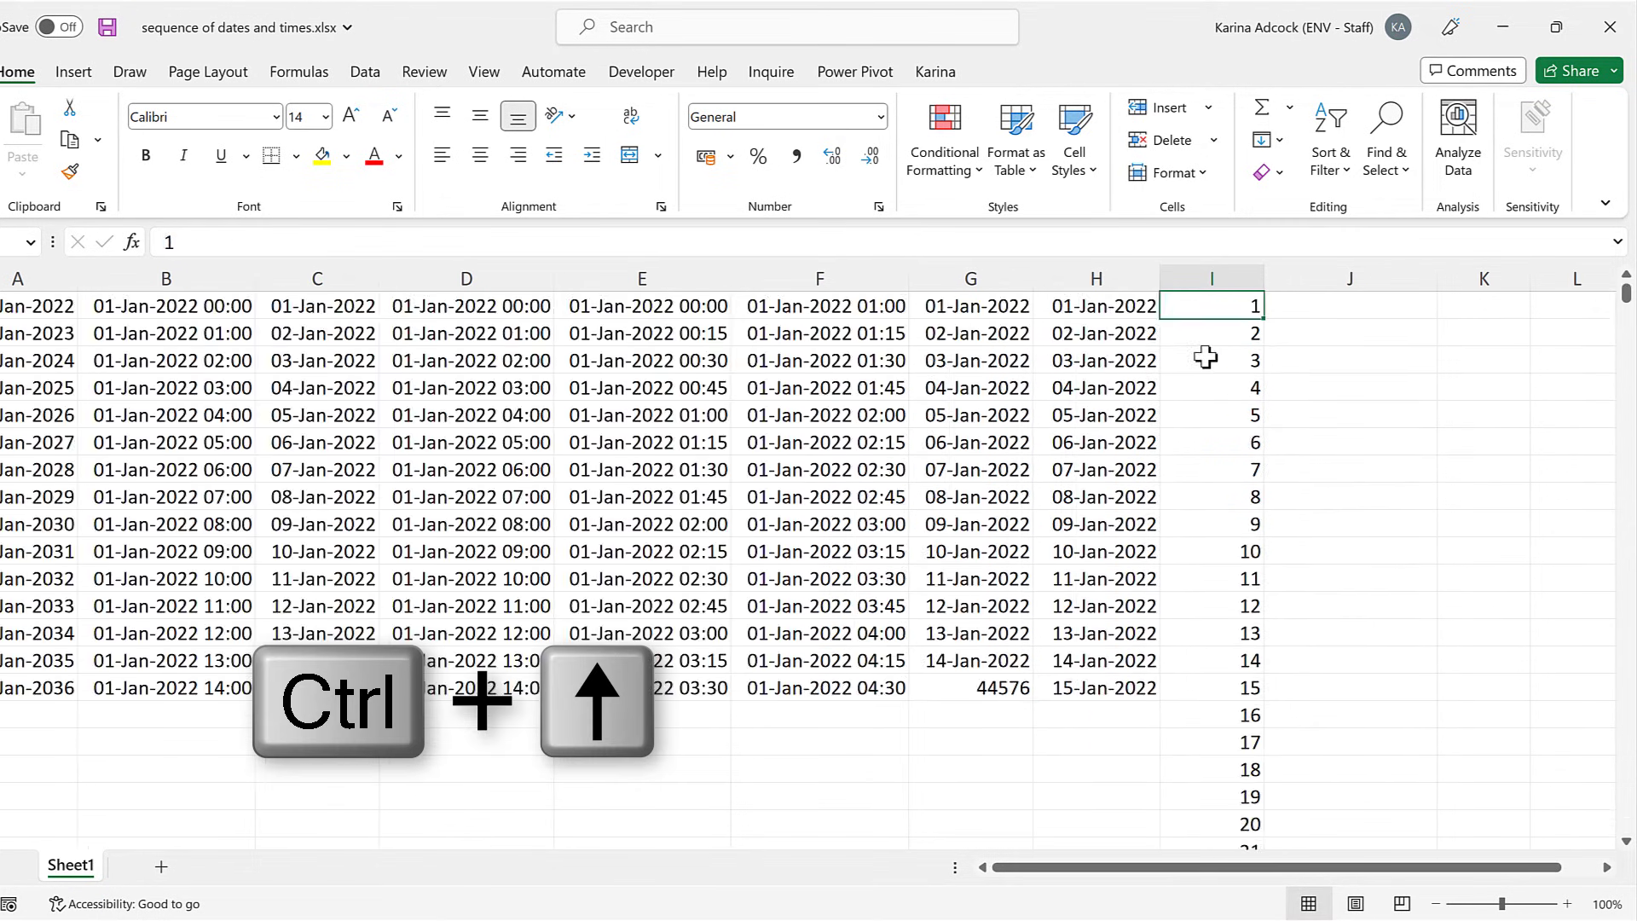
- Copy the first two hourly date-times from column B into the top of column J
drag(145, 332, 145, 363)
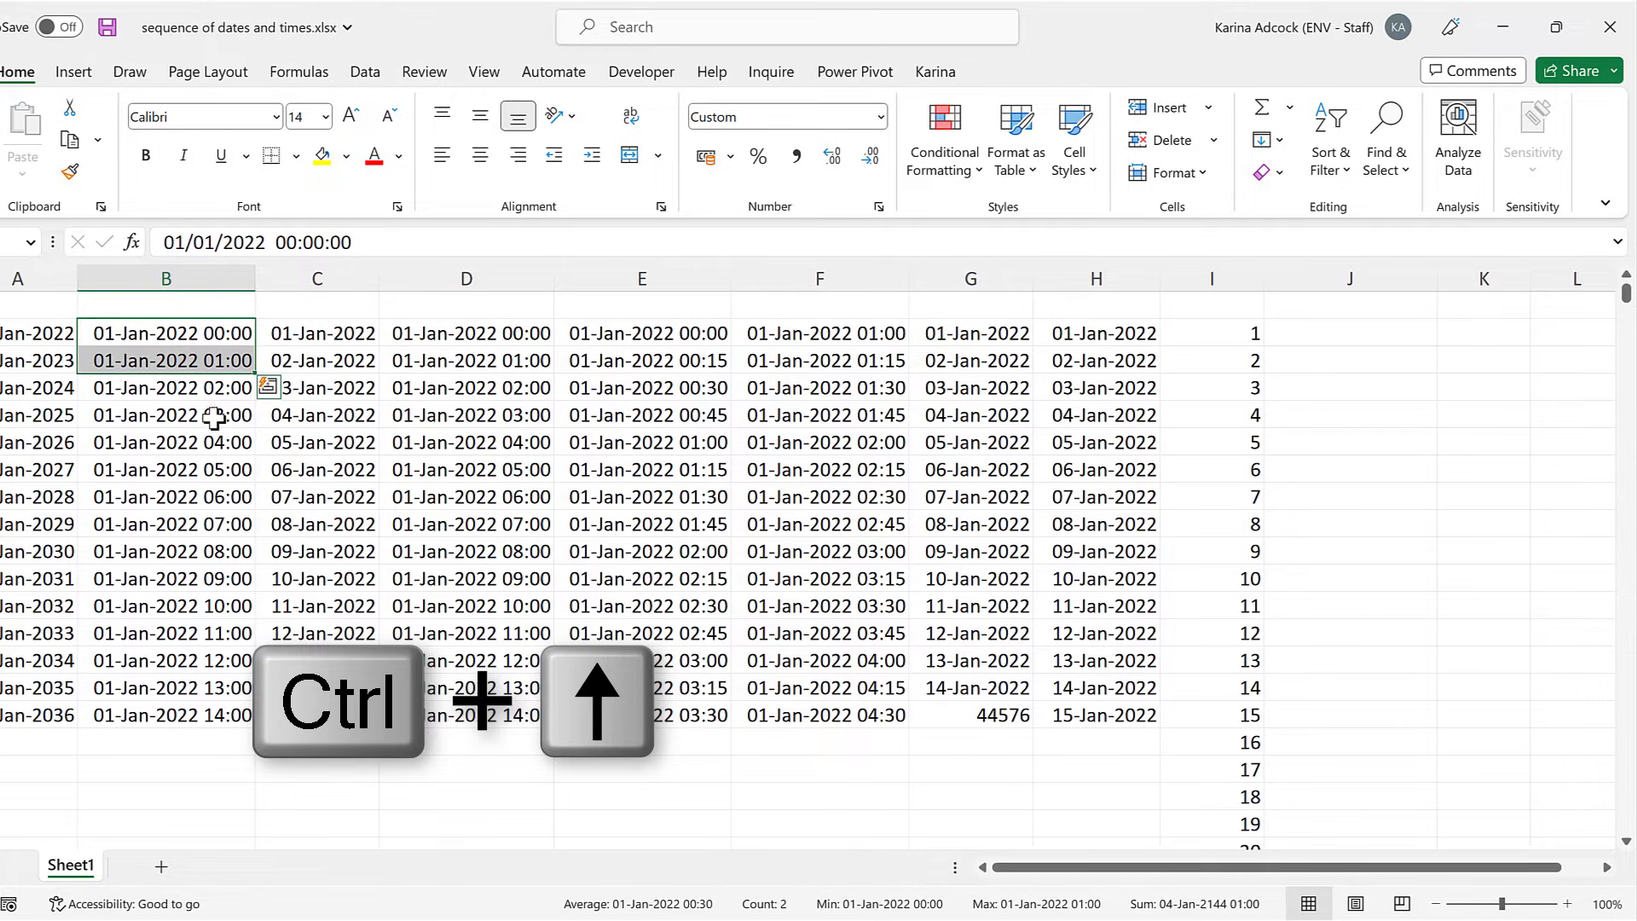
key(ctrl+c)
click(1323, 329)
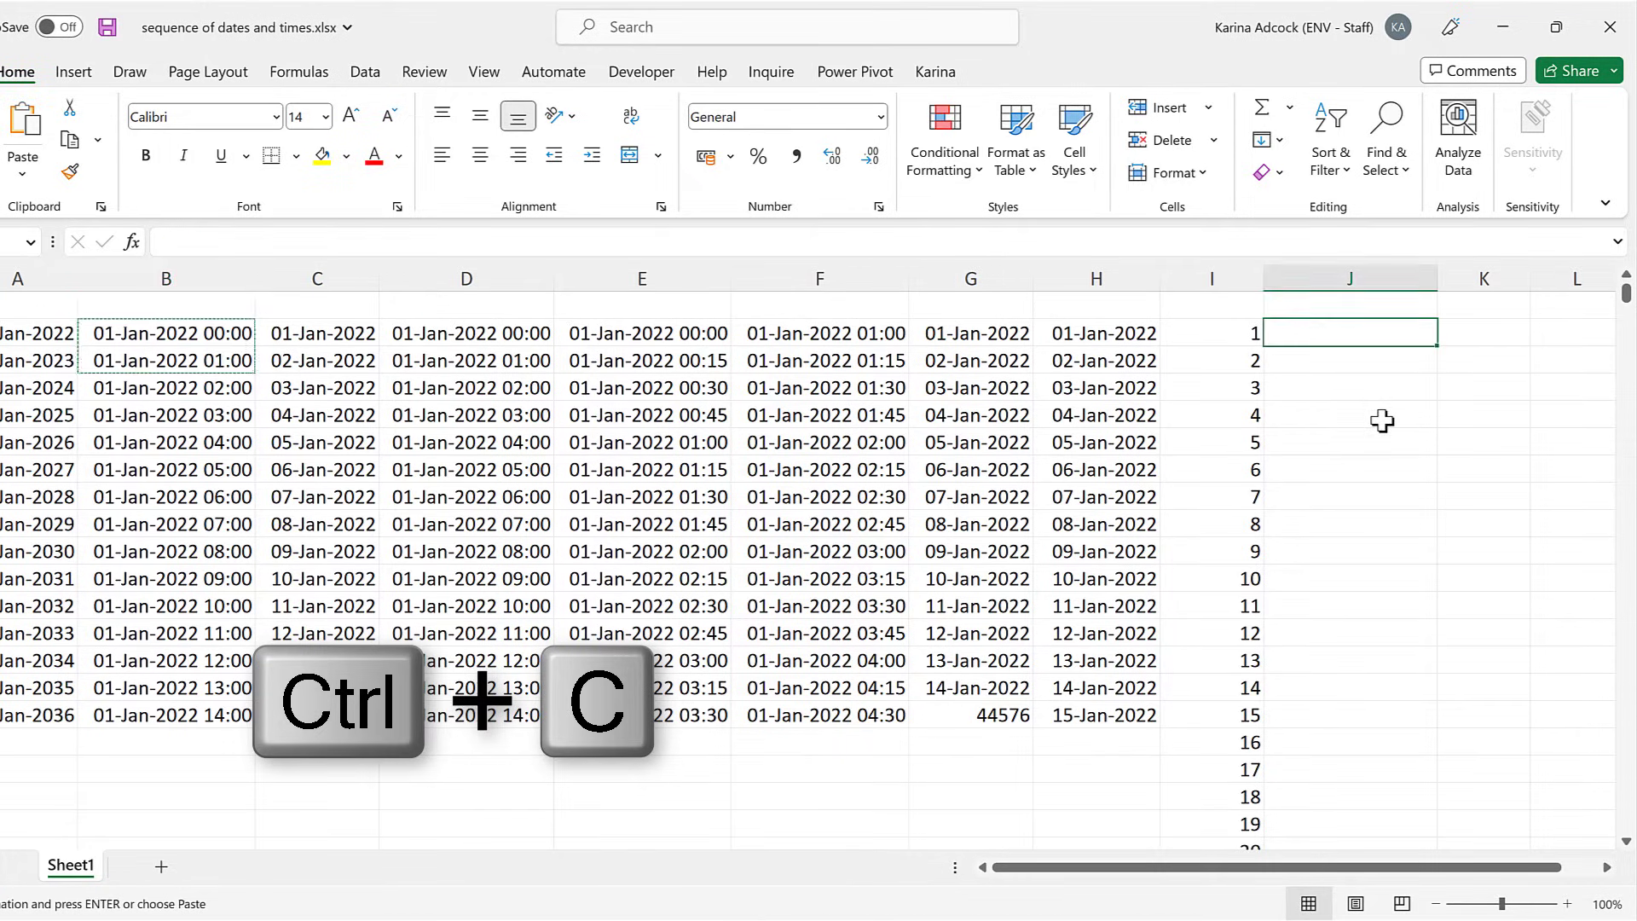
key(ctrl+v)
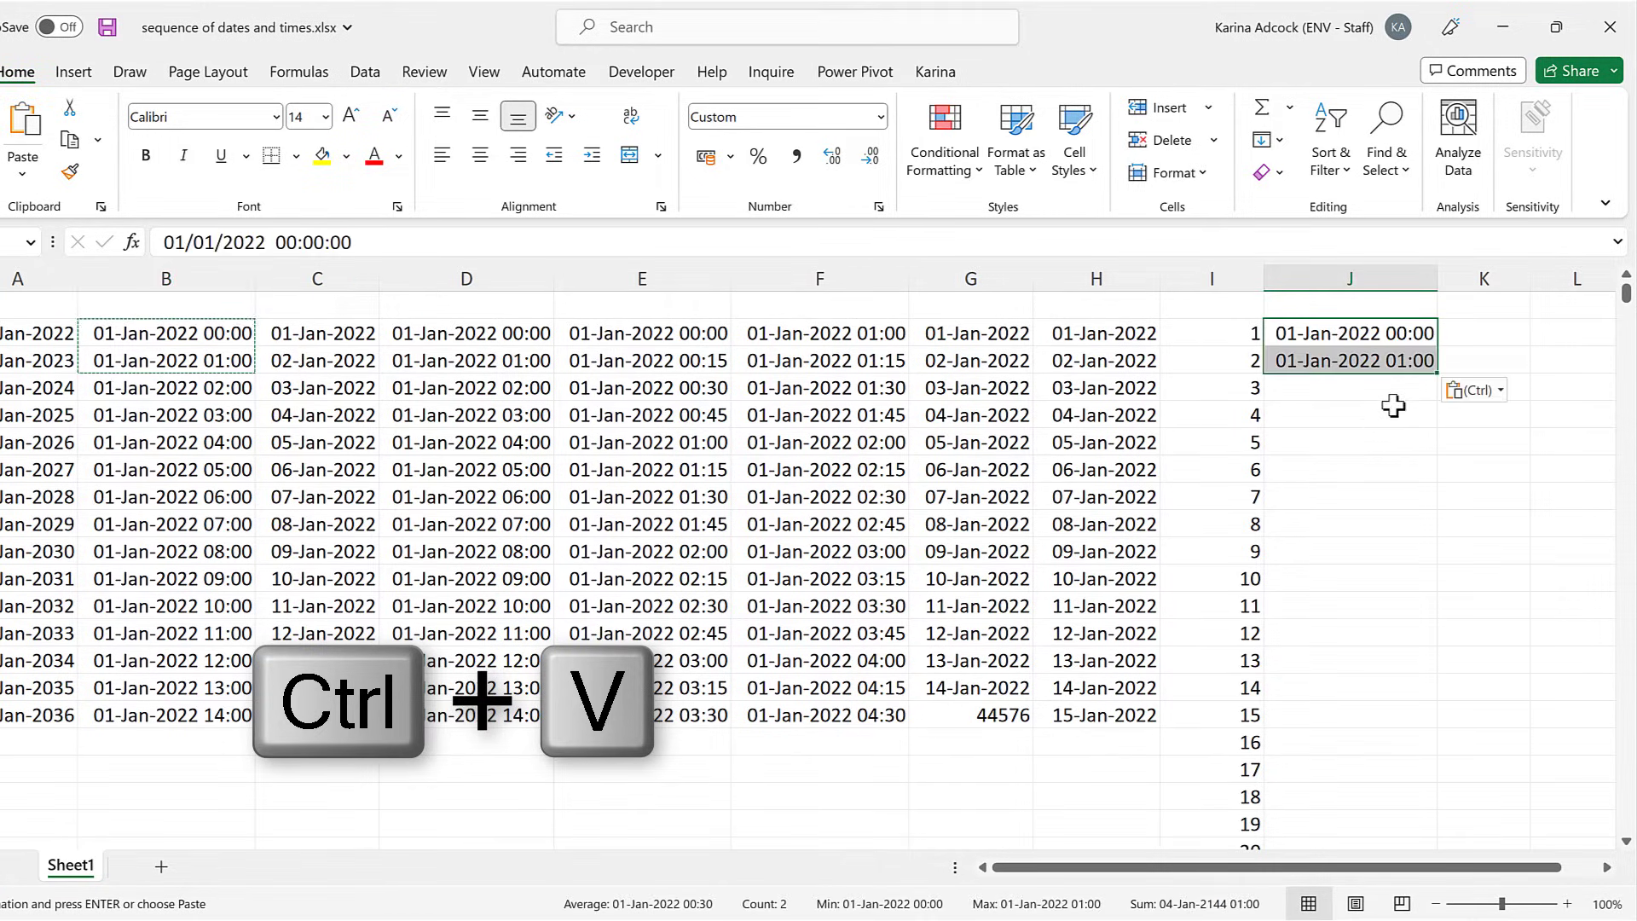
click(1392, 408)
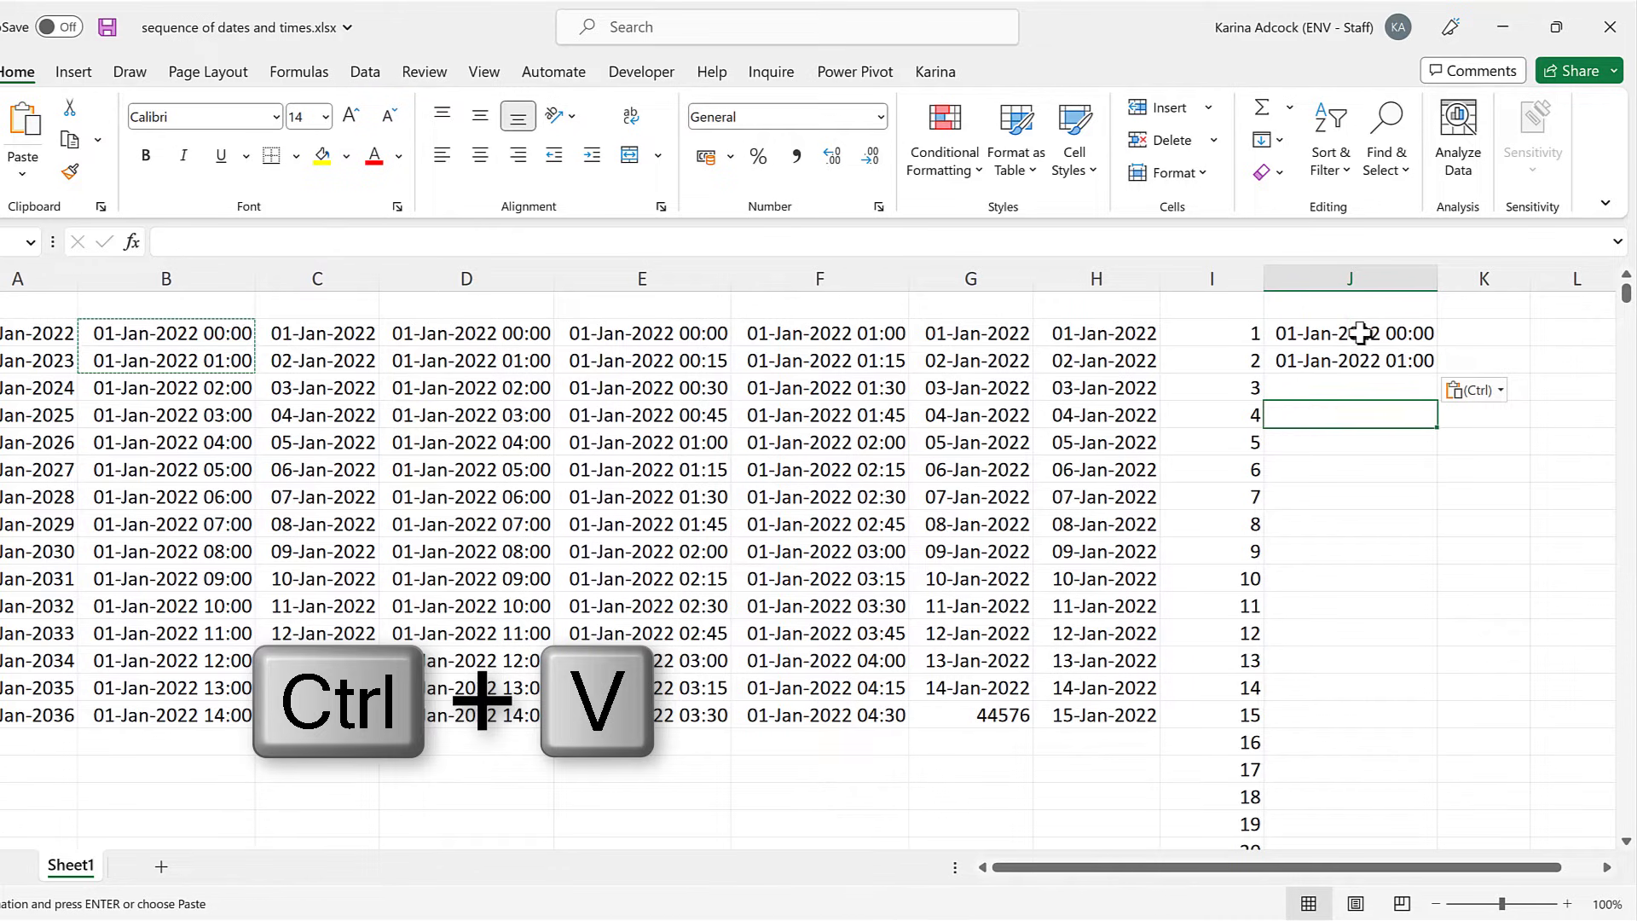
drag(1359, 332, 1359, 361)
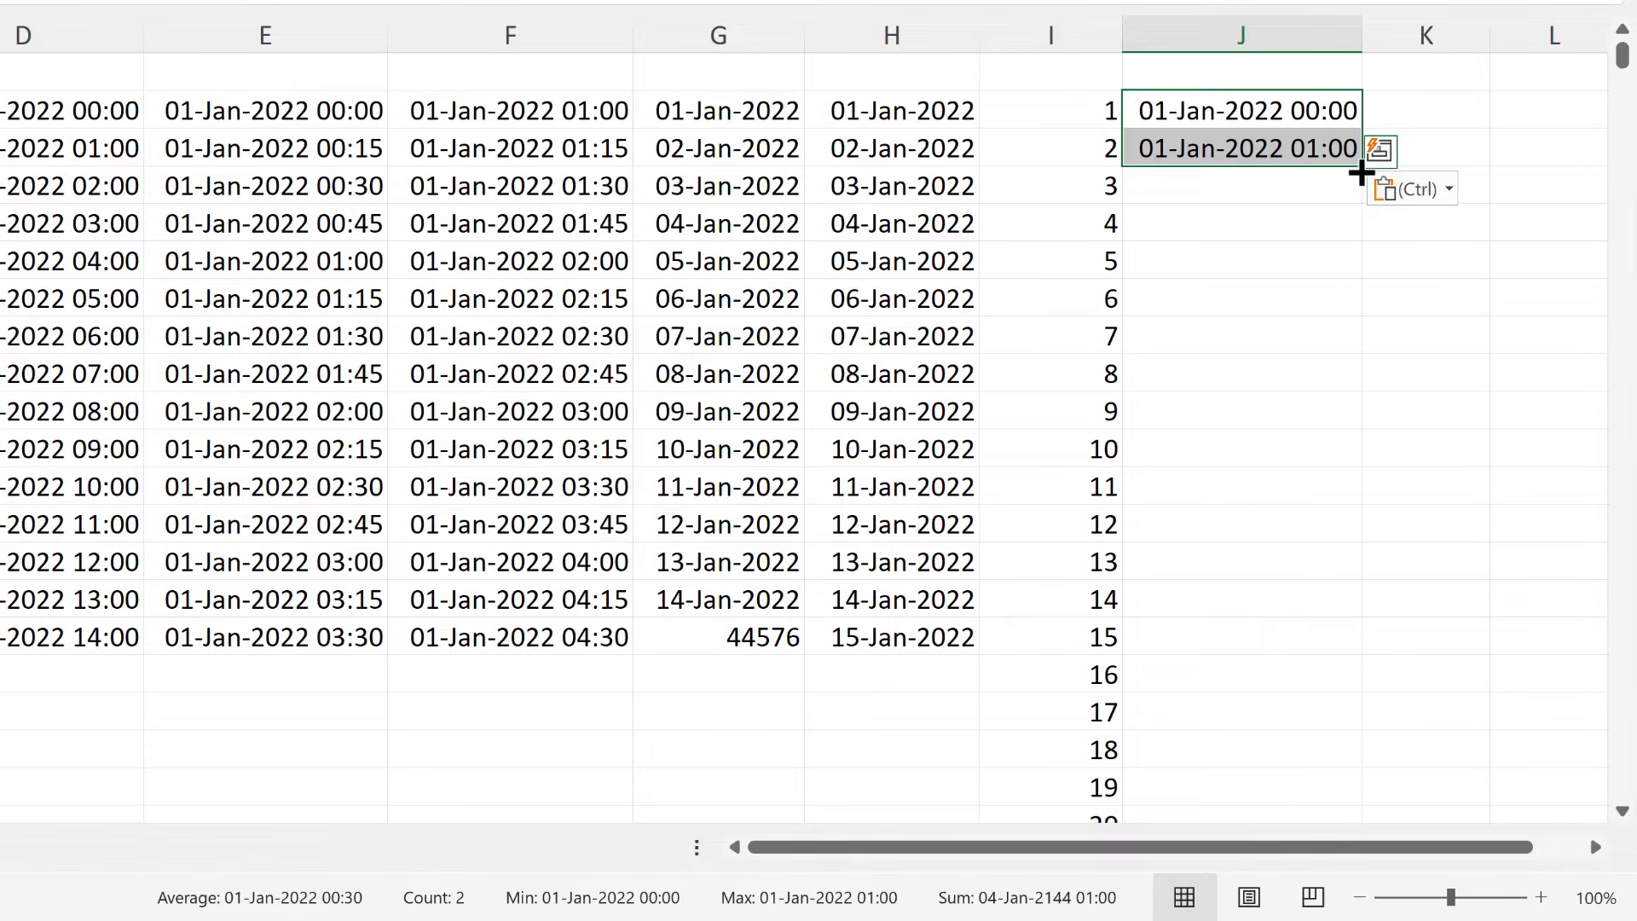
- Fill the hourly pattern down column J and inspect where it ends (31-Dec-2022 22:59)
double_click(1361, 171)
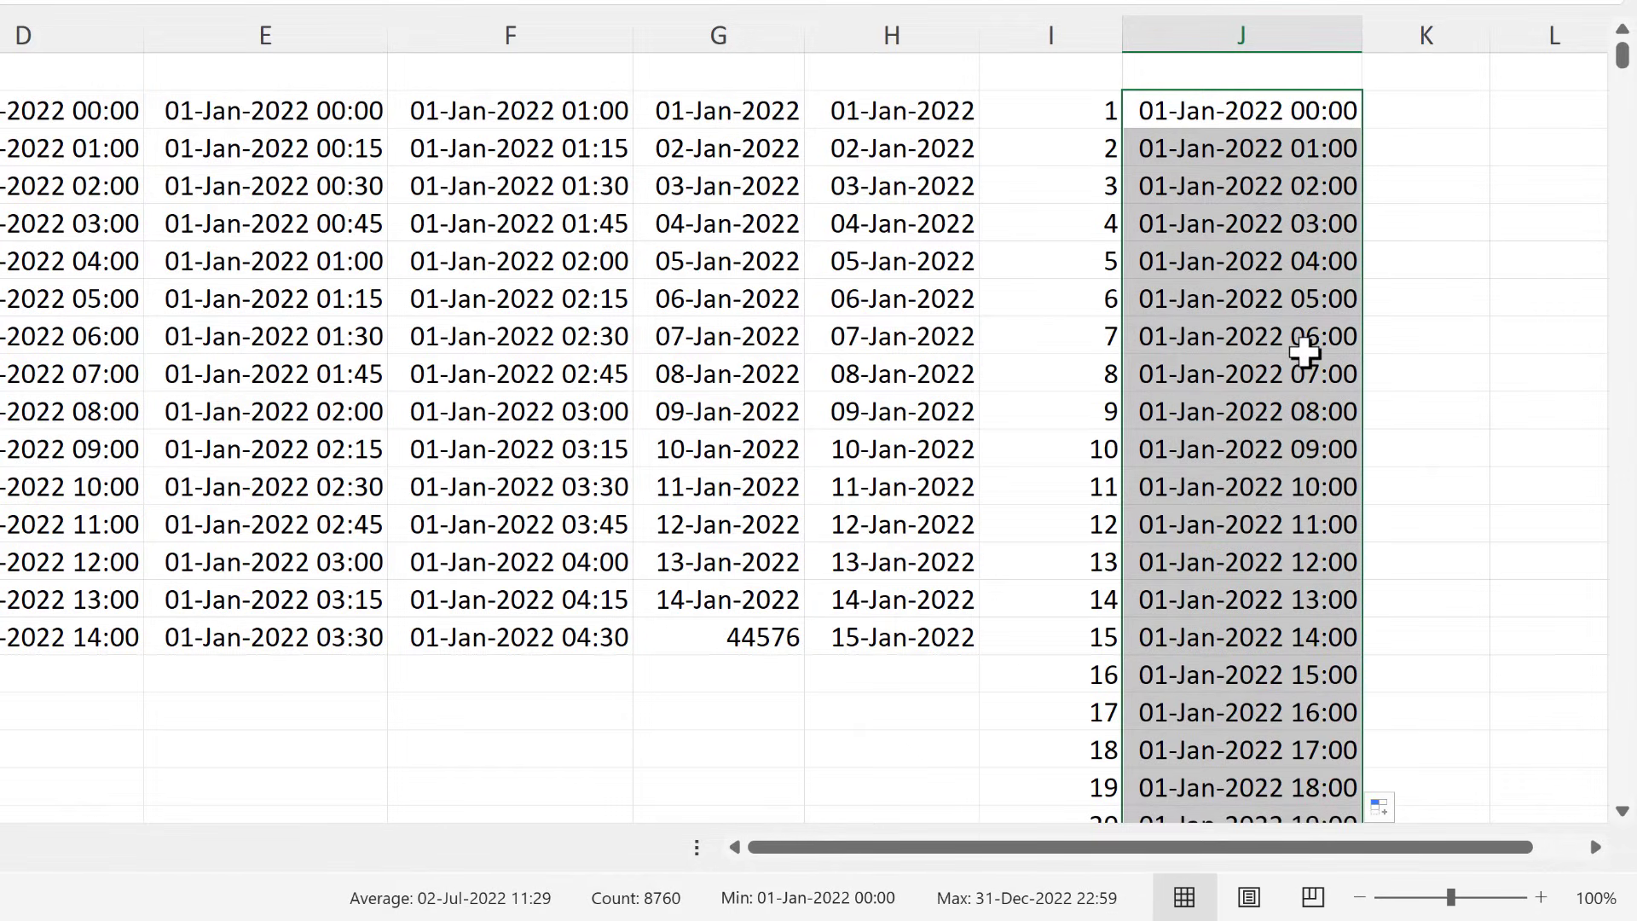
click(1252, 179)
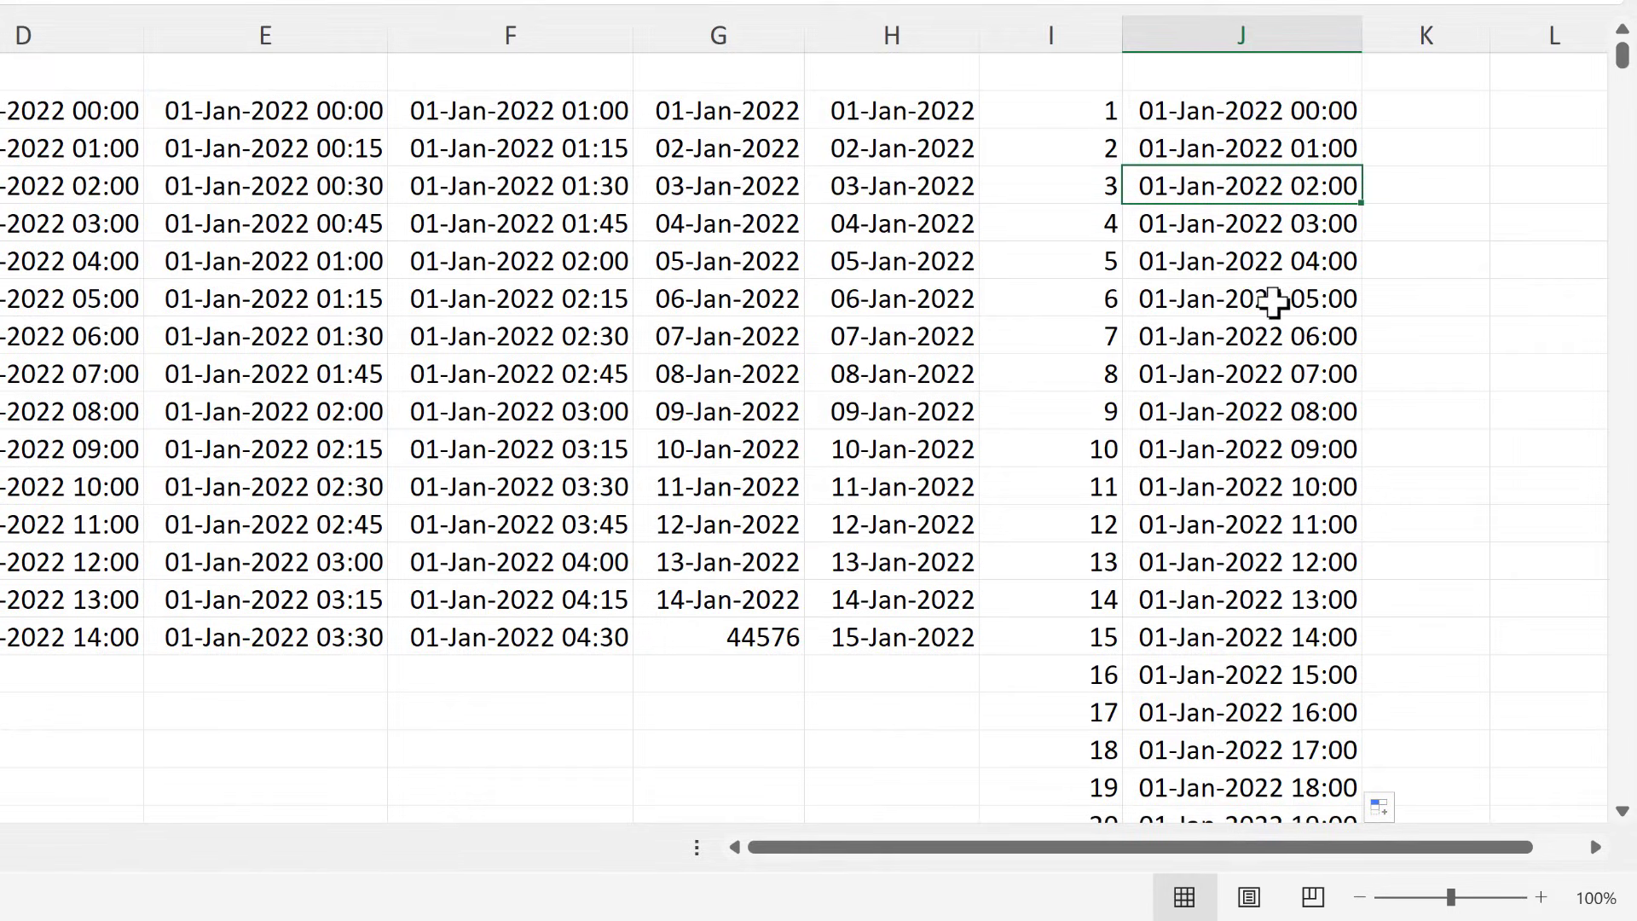
key(ctrl+Down)
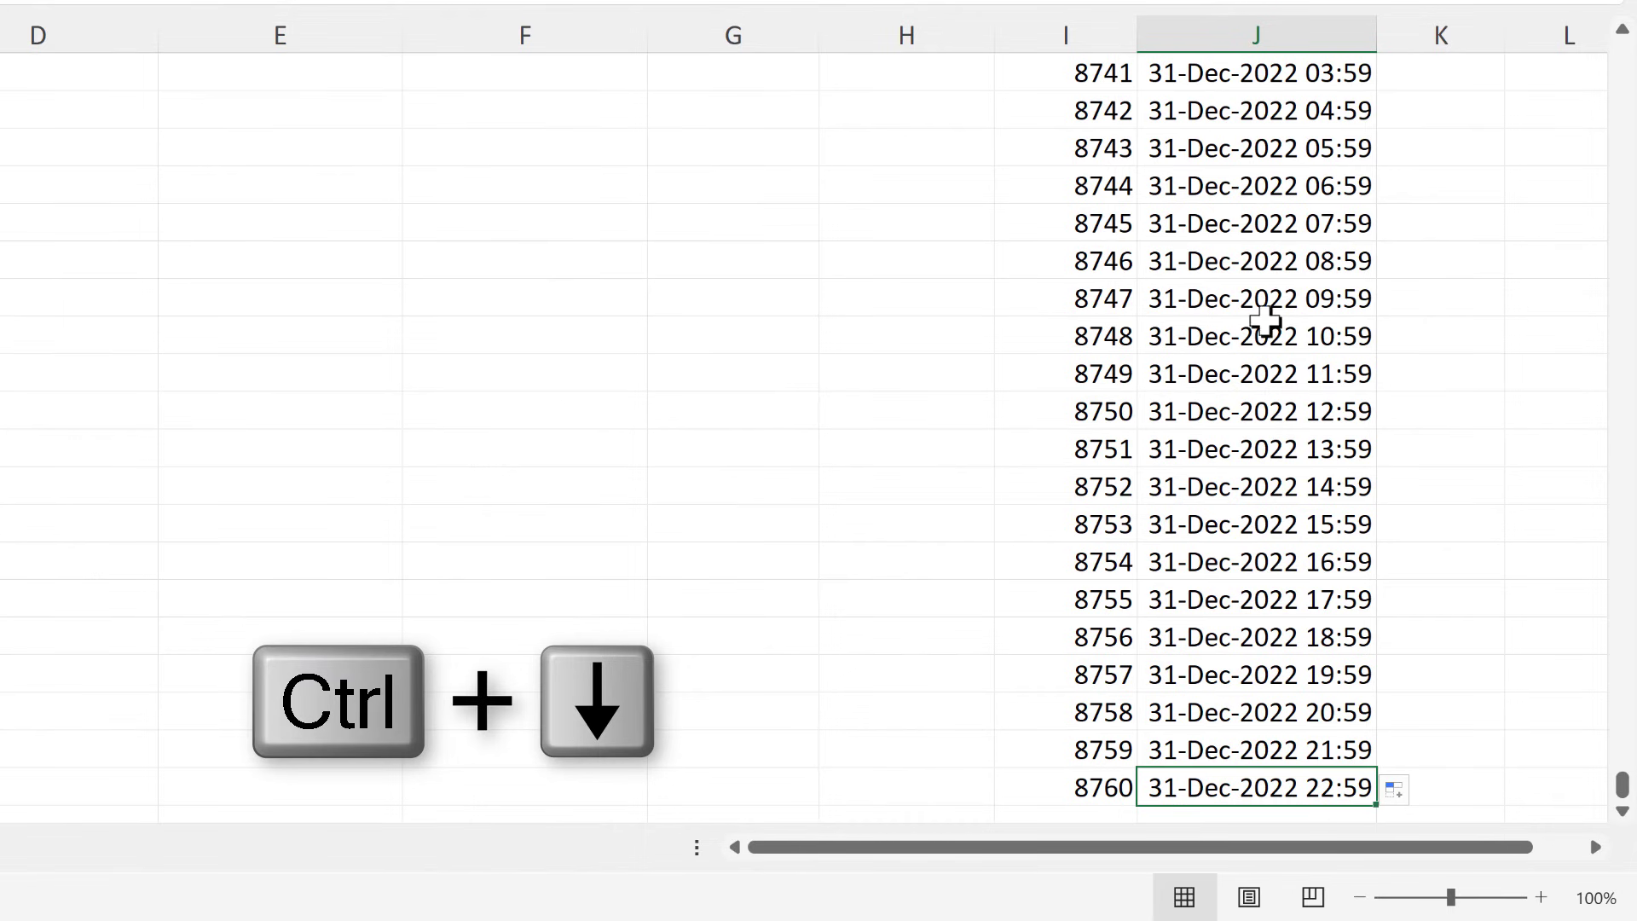
scroll(1253, 338, down, 2)
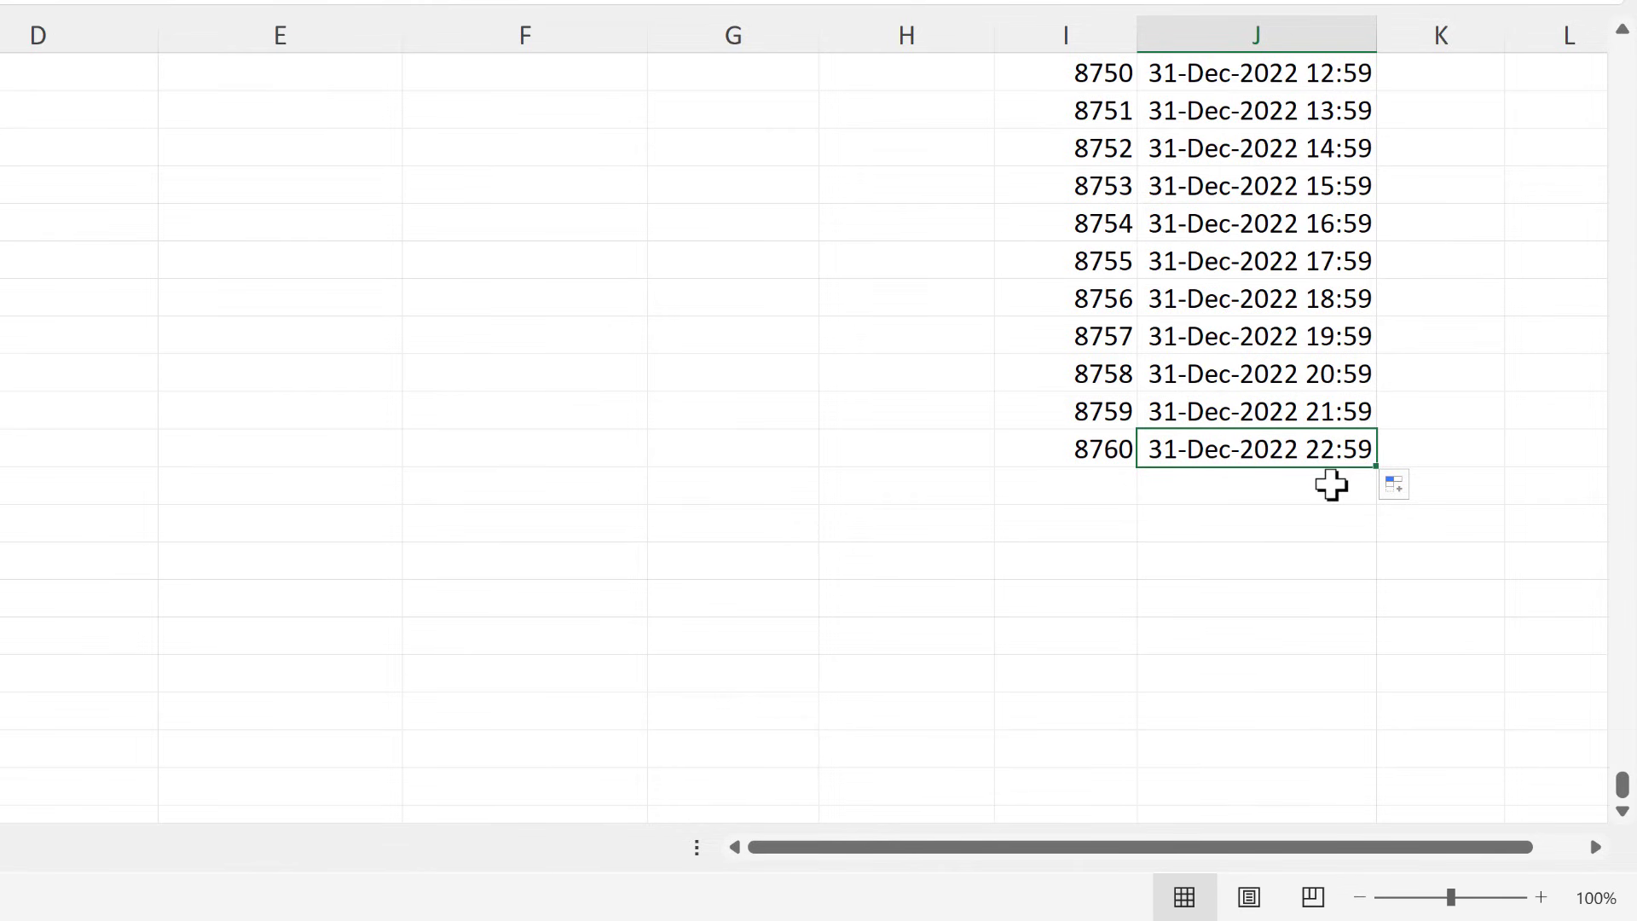
key(ctrl+Up)
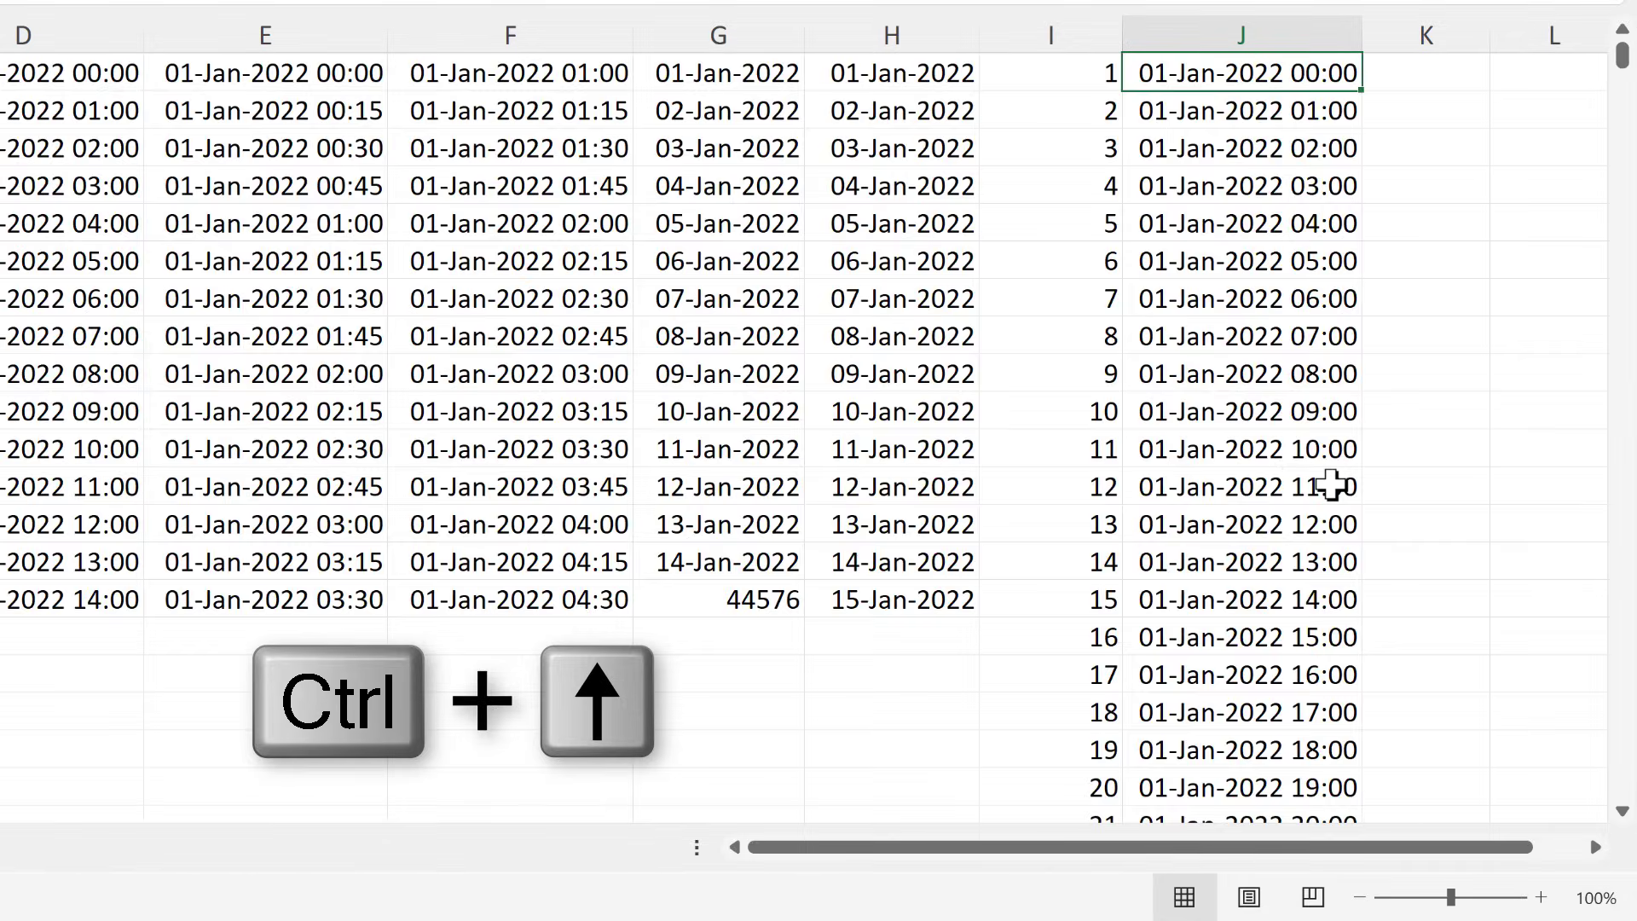
scroll(1304, 358, up, 1)
- Clear column J from the 01:00 cell down to the end
click(1279, 145)
key(ctrl+shift+Down)
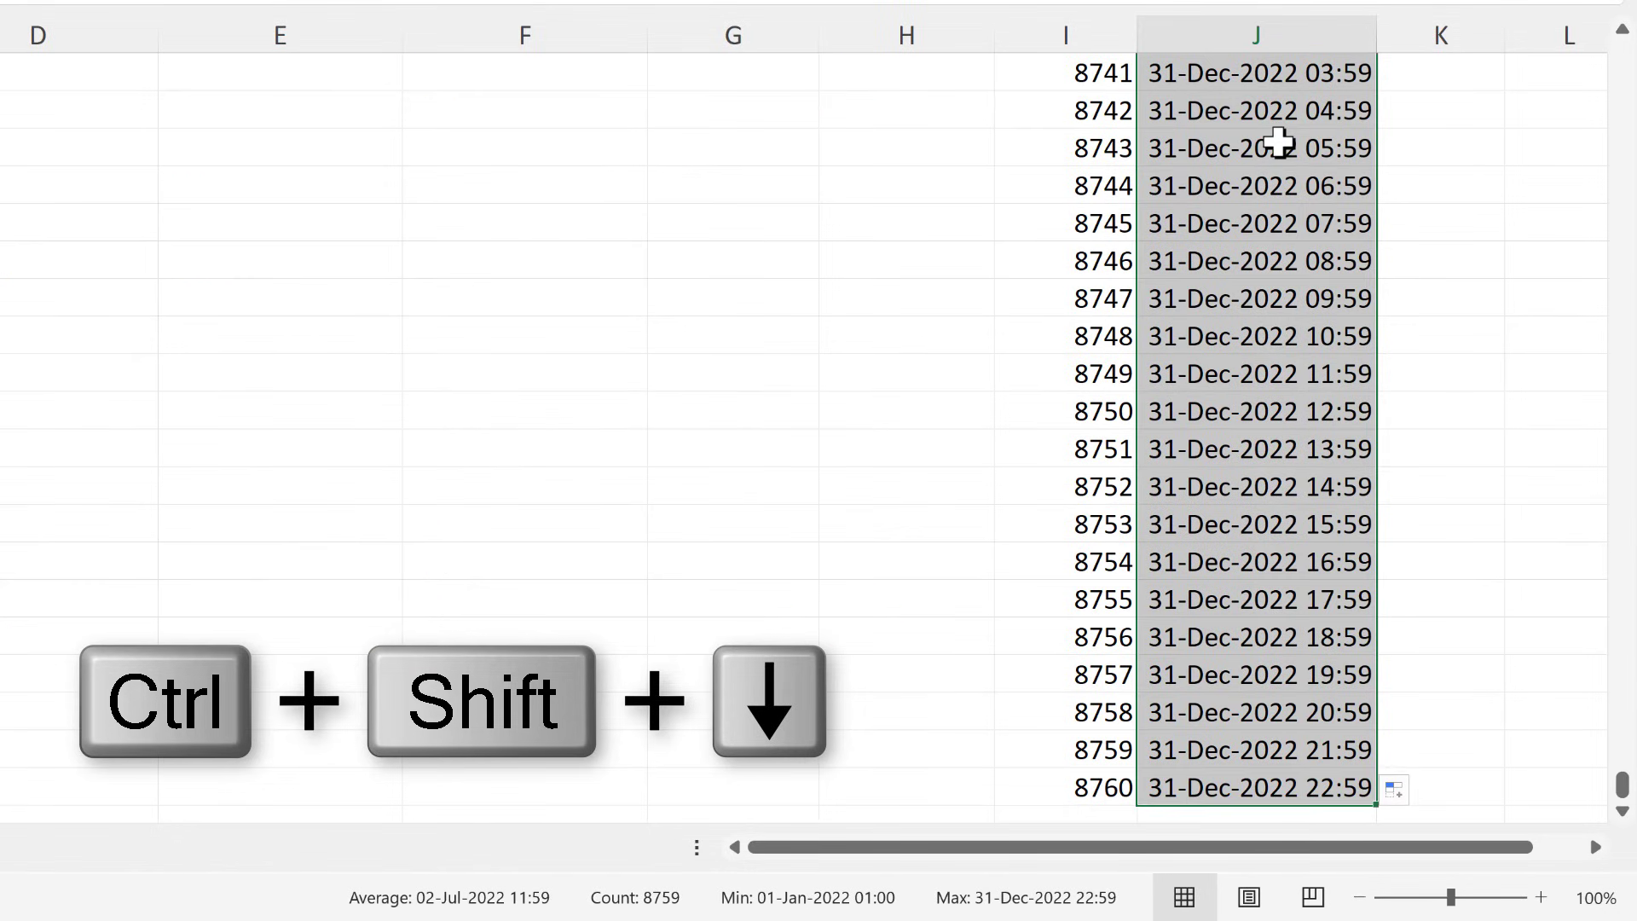
scroll(1279, 143, up, 10)
scroll(1279, 143, up, 2)
key(Delete)
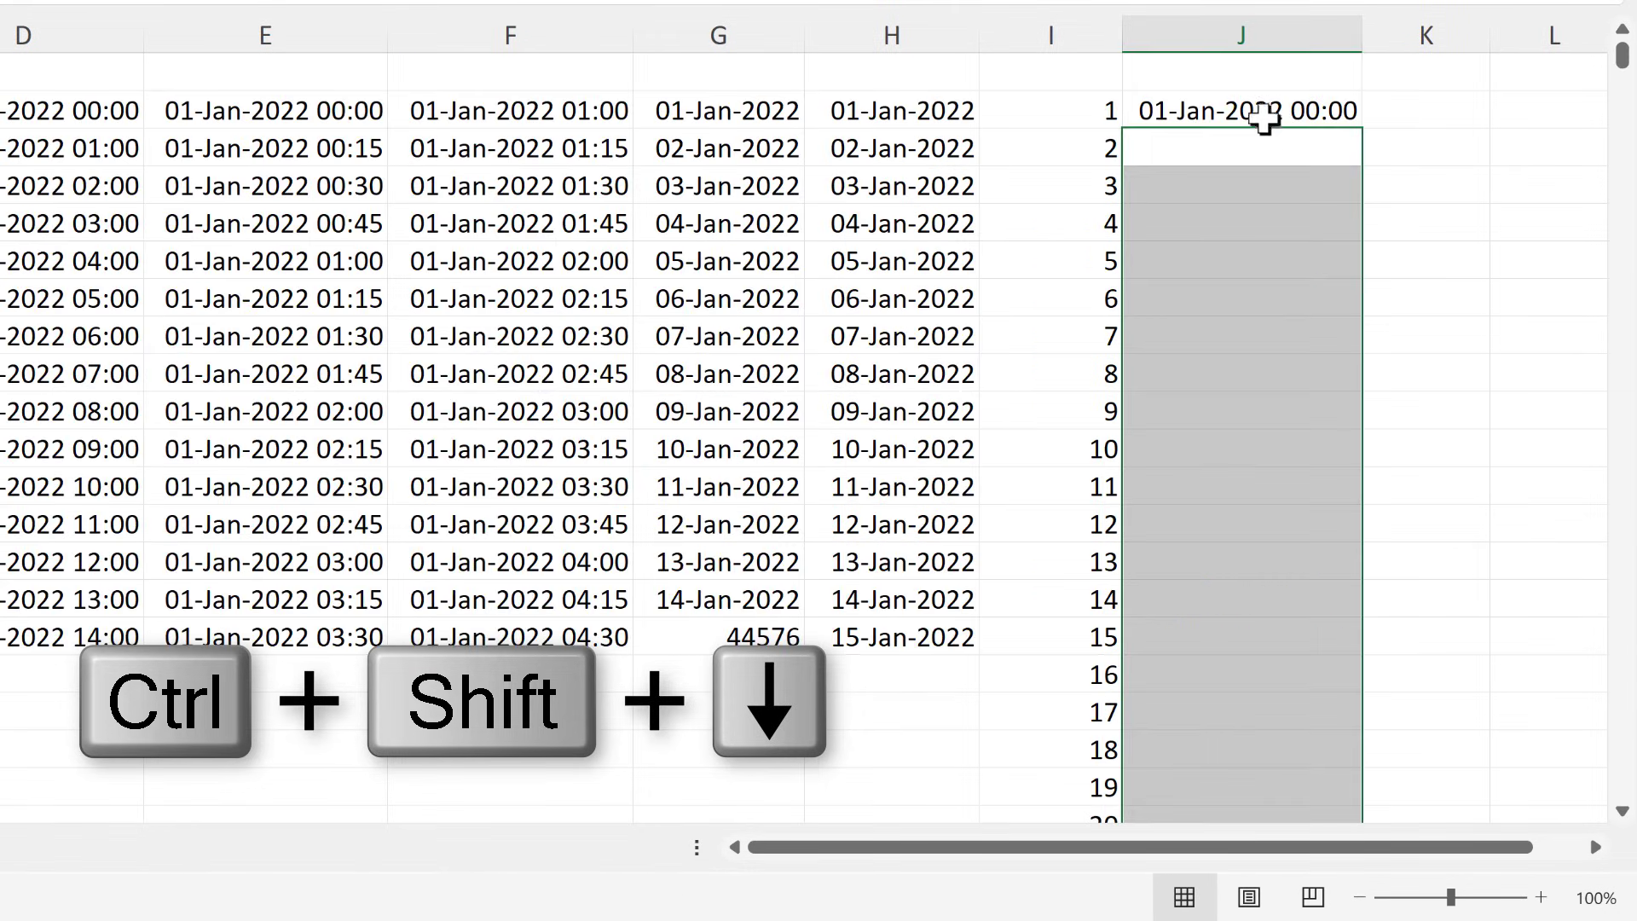
- Enter =J2+TIME(1,0,0) in J3 to add one hour
click(1253, 146)
text(=)
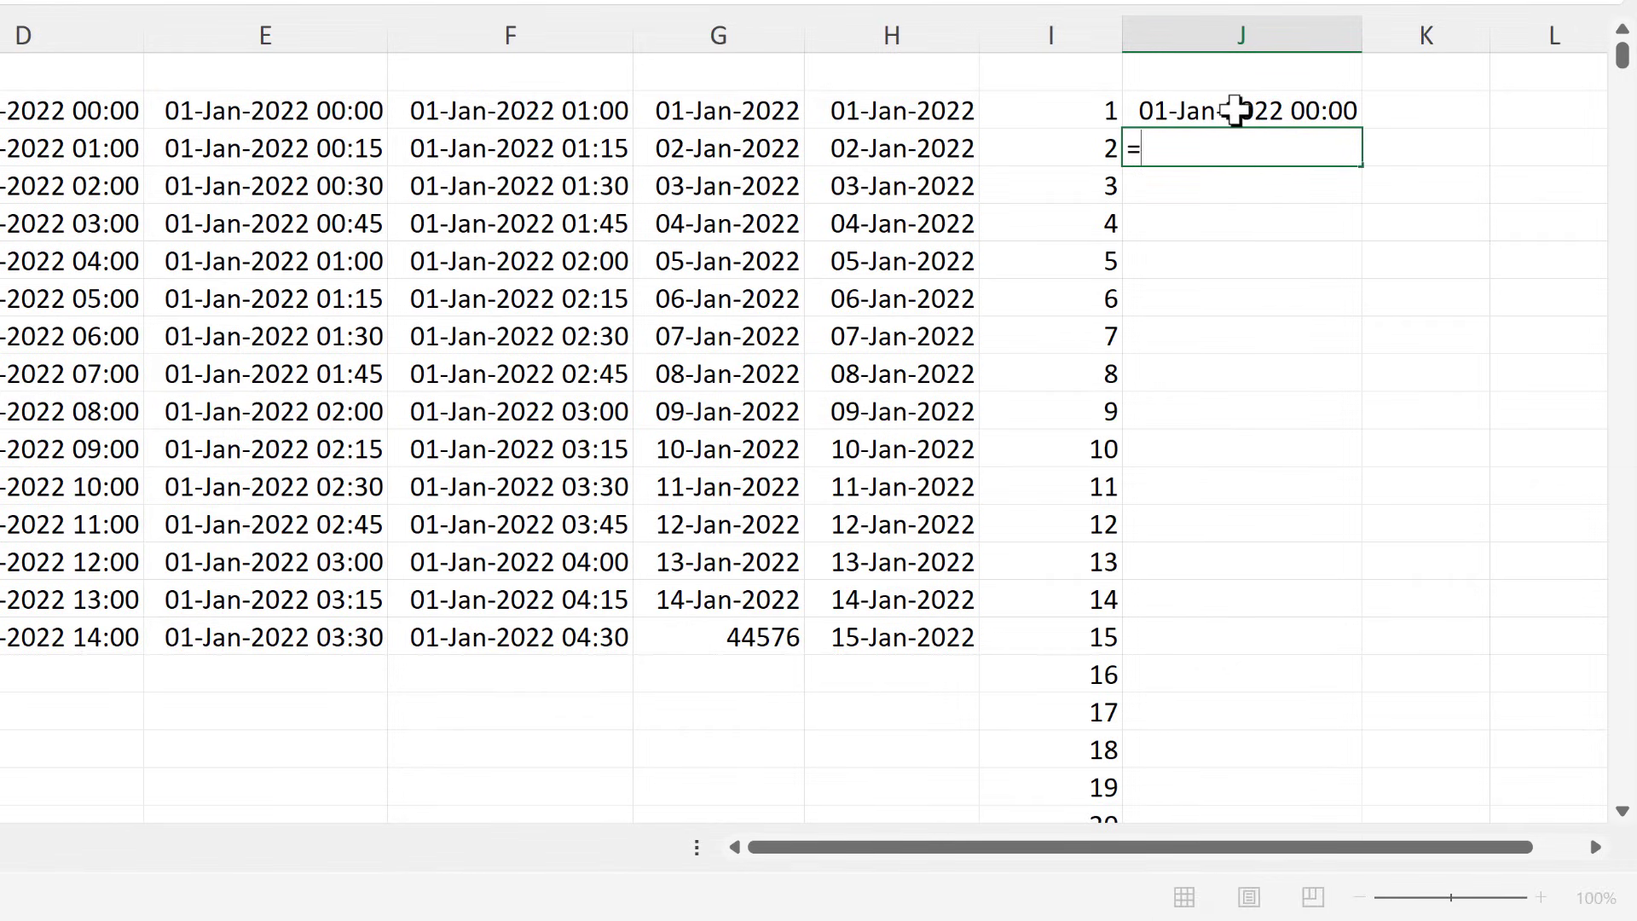
click(1242, 111)
text(+)
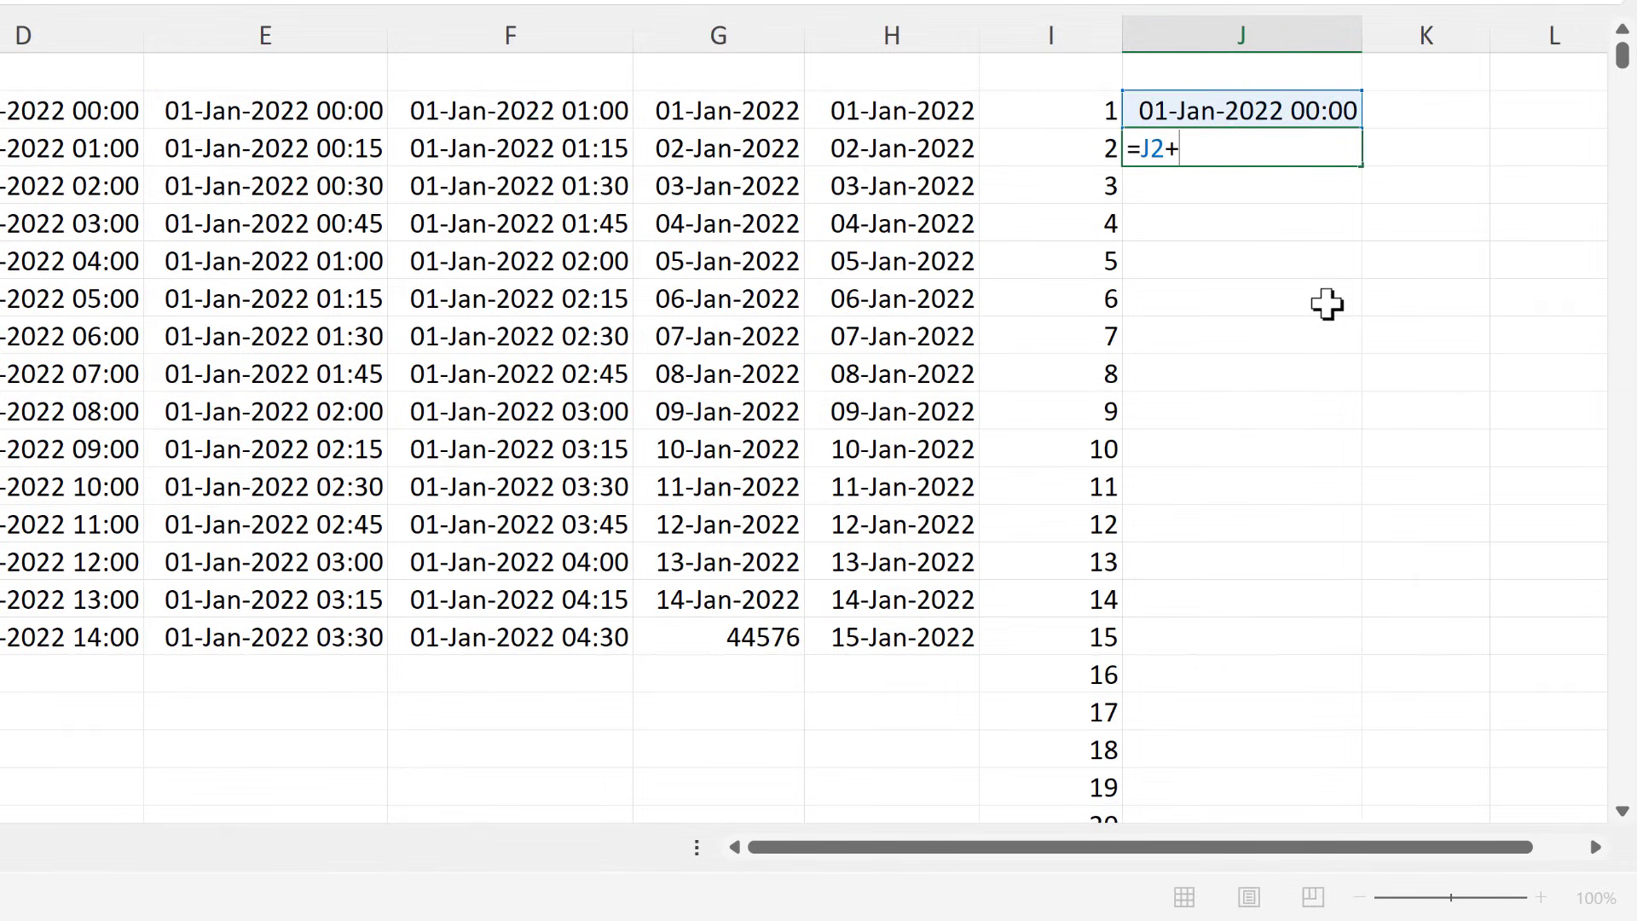
text(time)
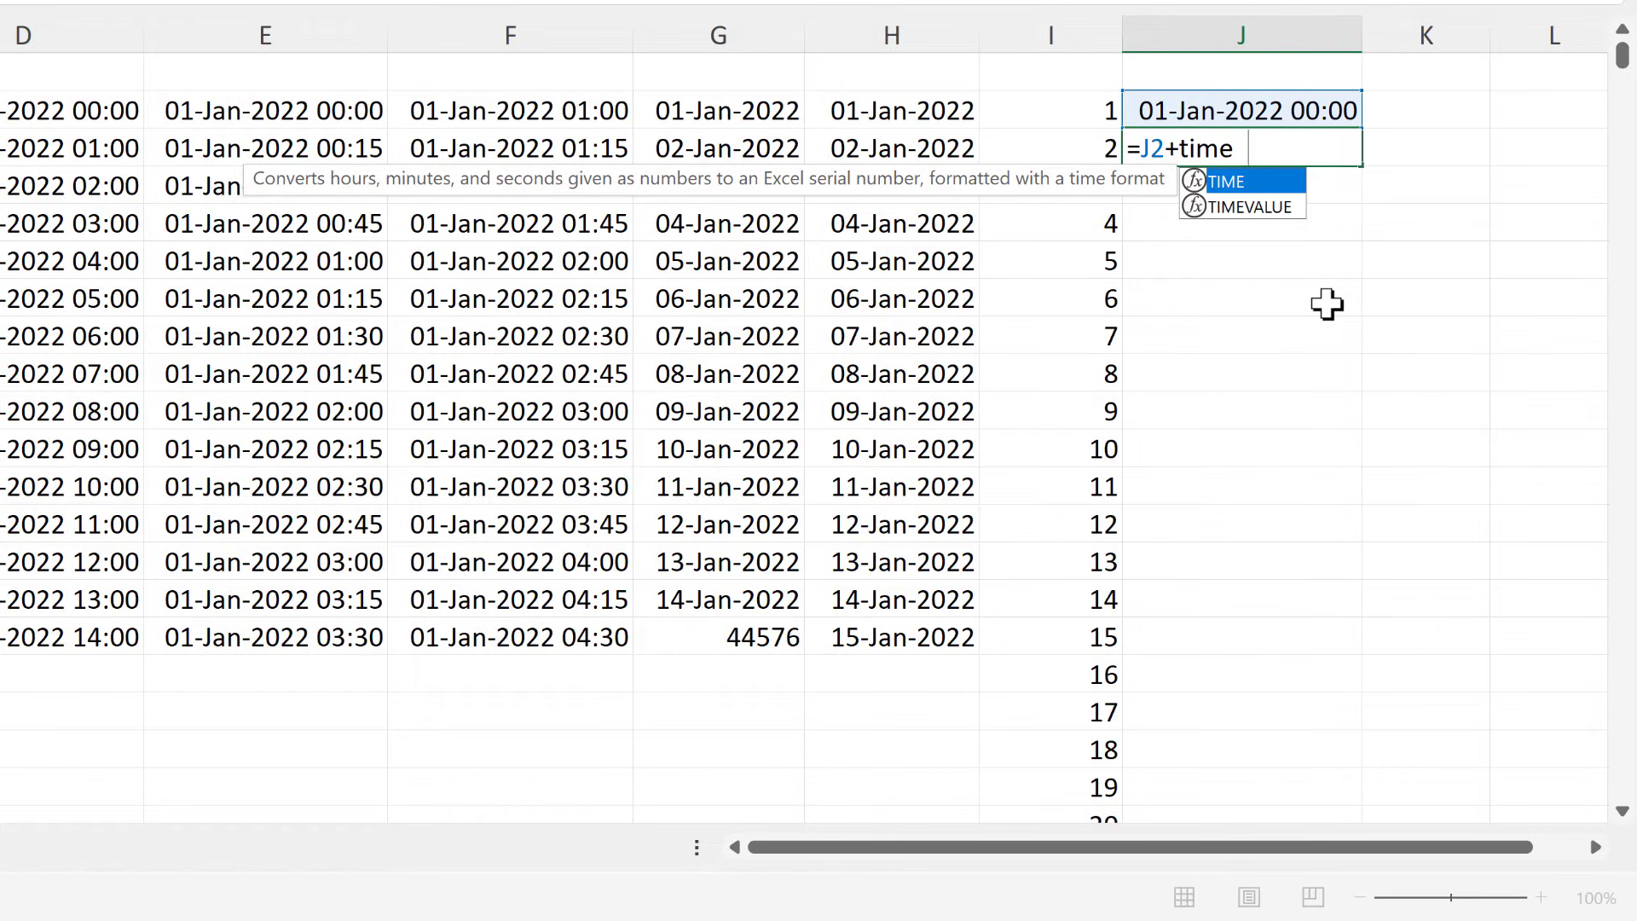
key(Tab)
text(1)
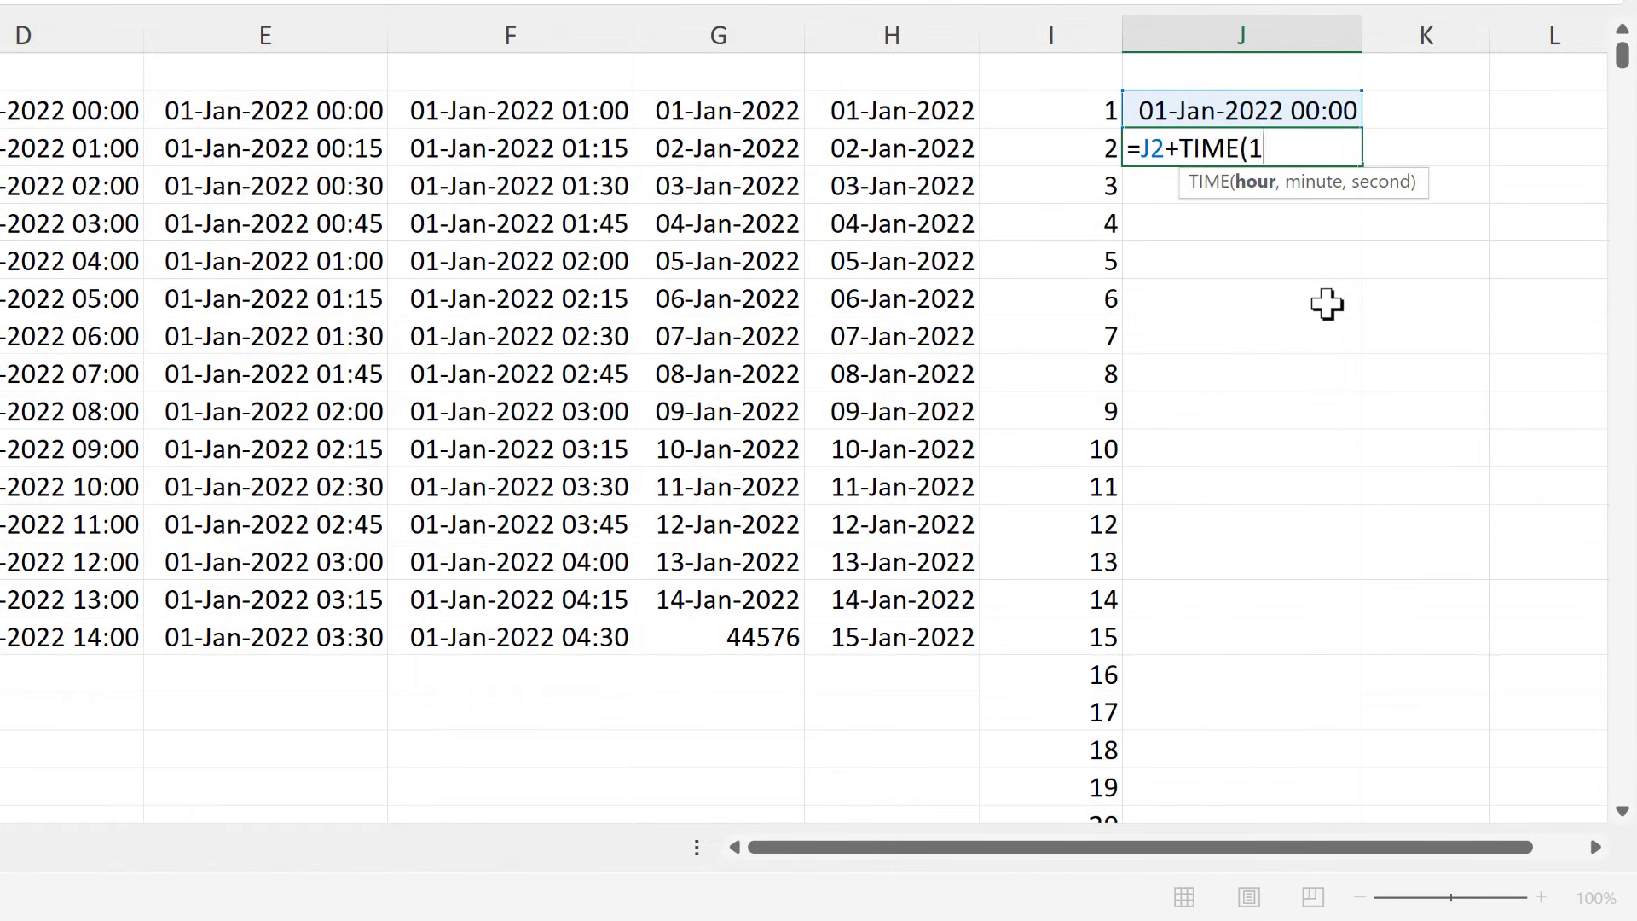
text(,0,0))
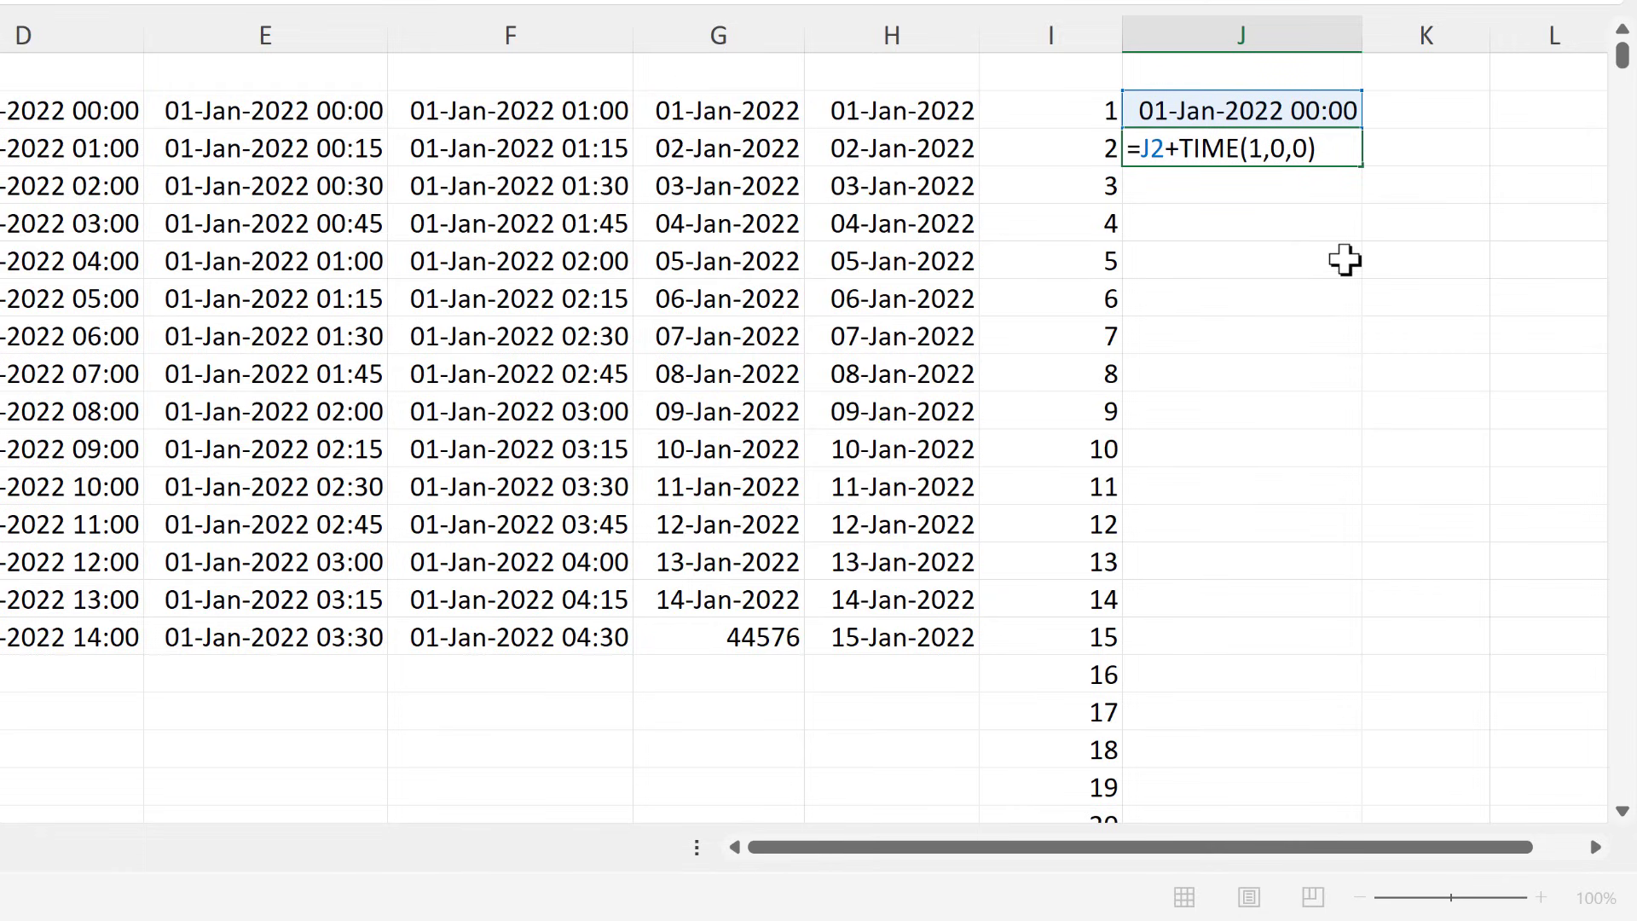
key(Return)
click(1338, 154)
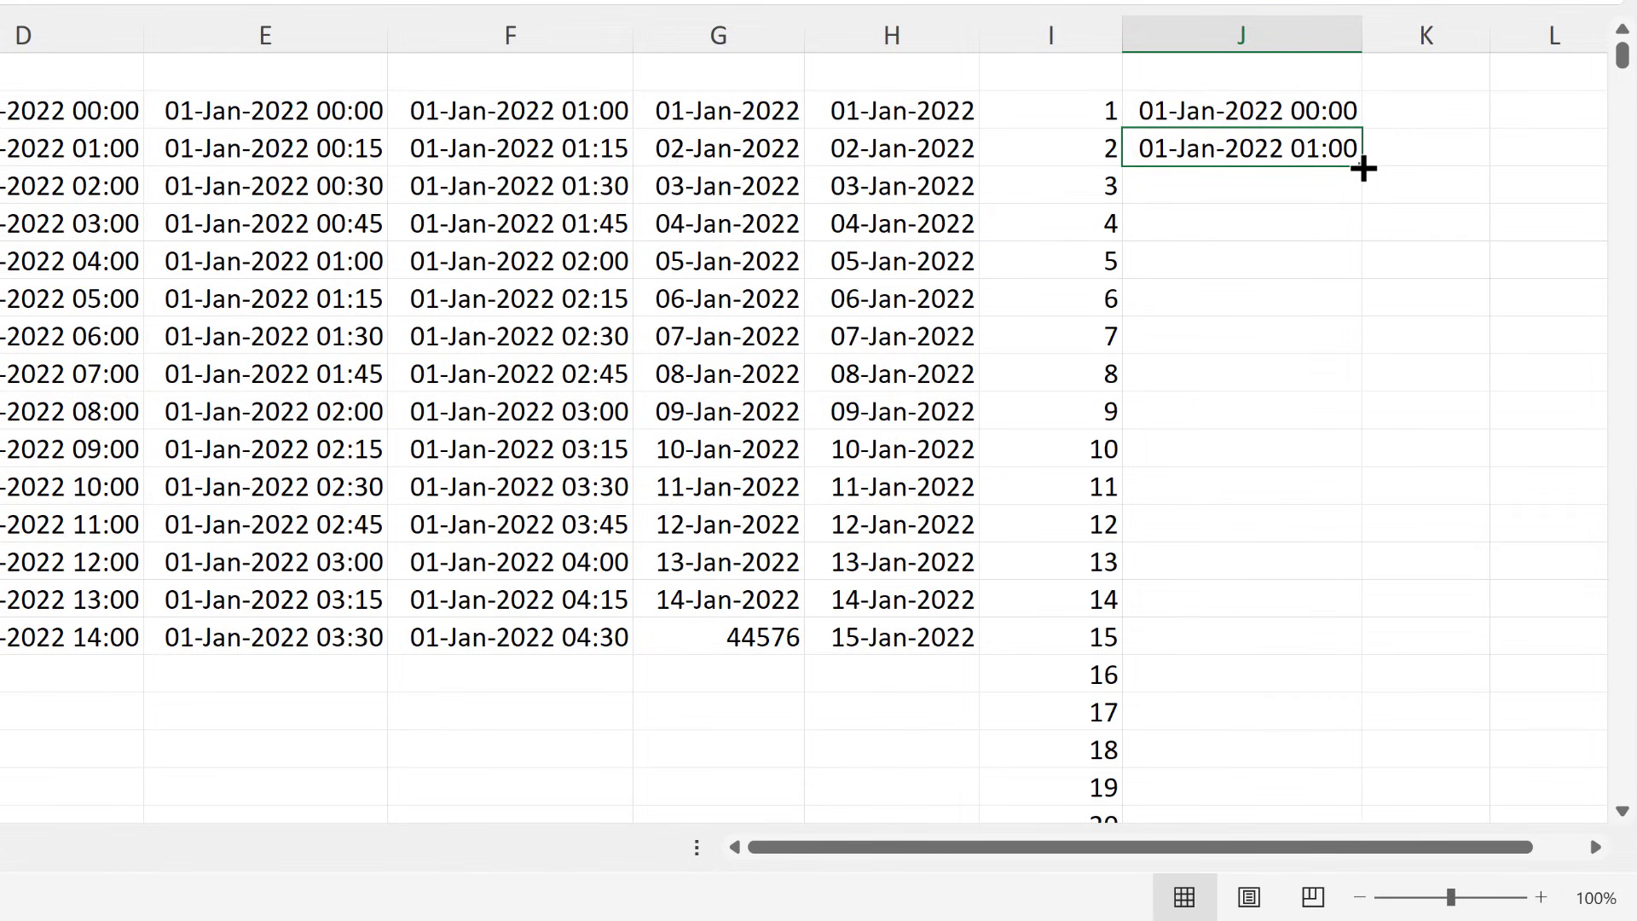
- Fill the hourly formula down column J to 31-Dec-2022 23:00 and return to the top
double_click(1362, 167)
click(1261, 364)
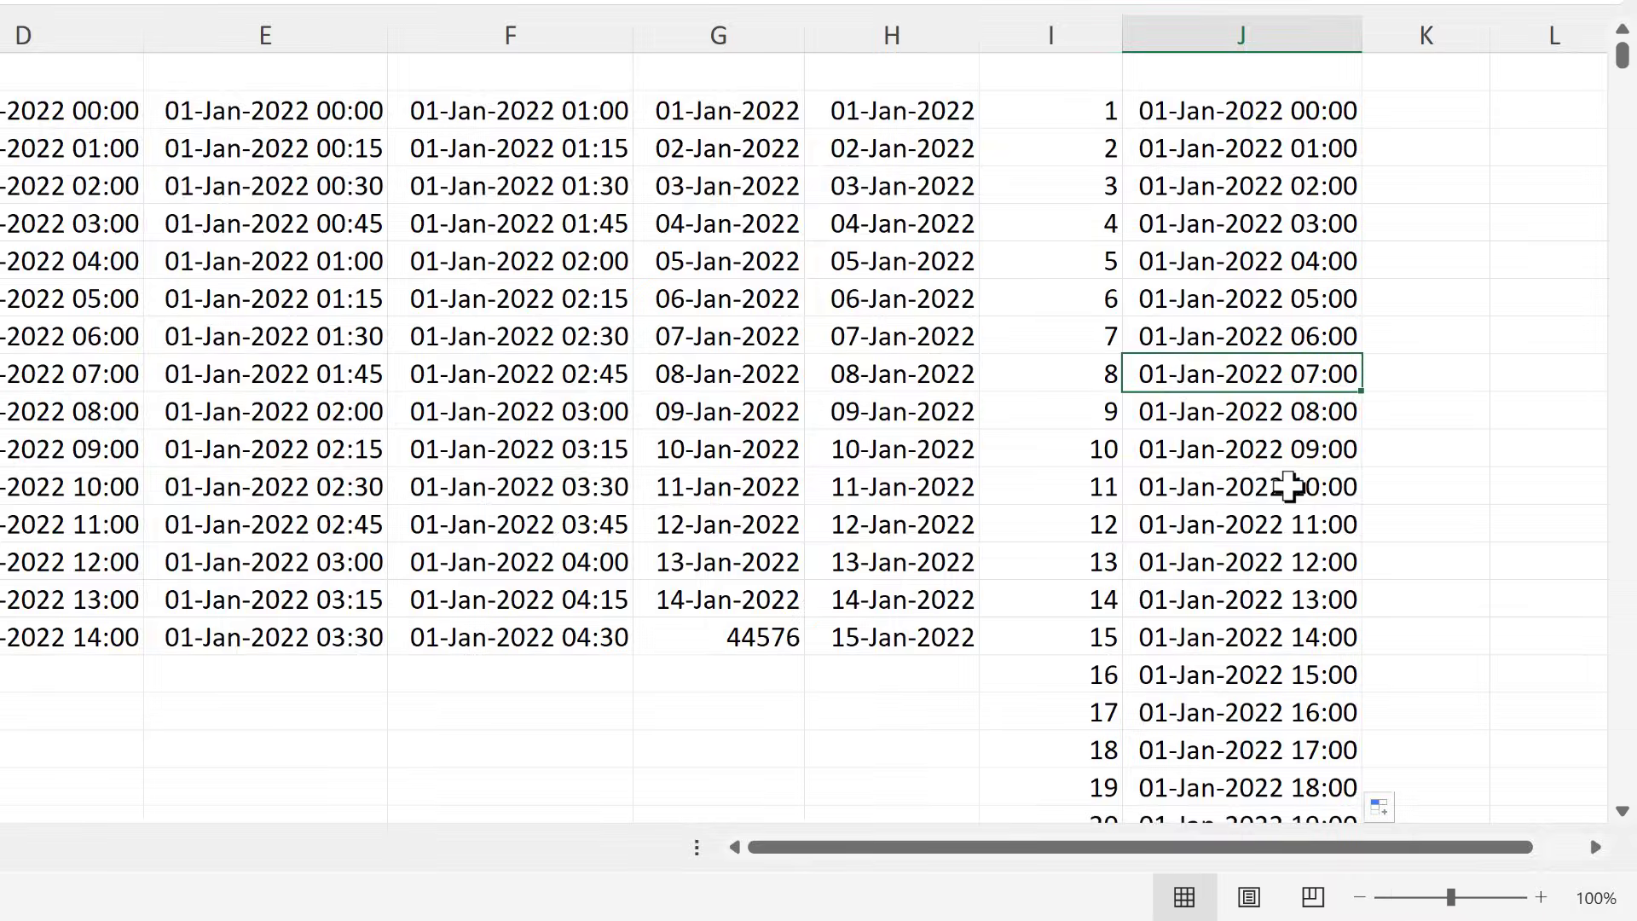
key(ctrl+Down)
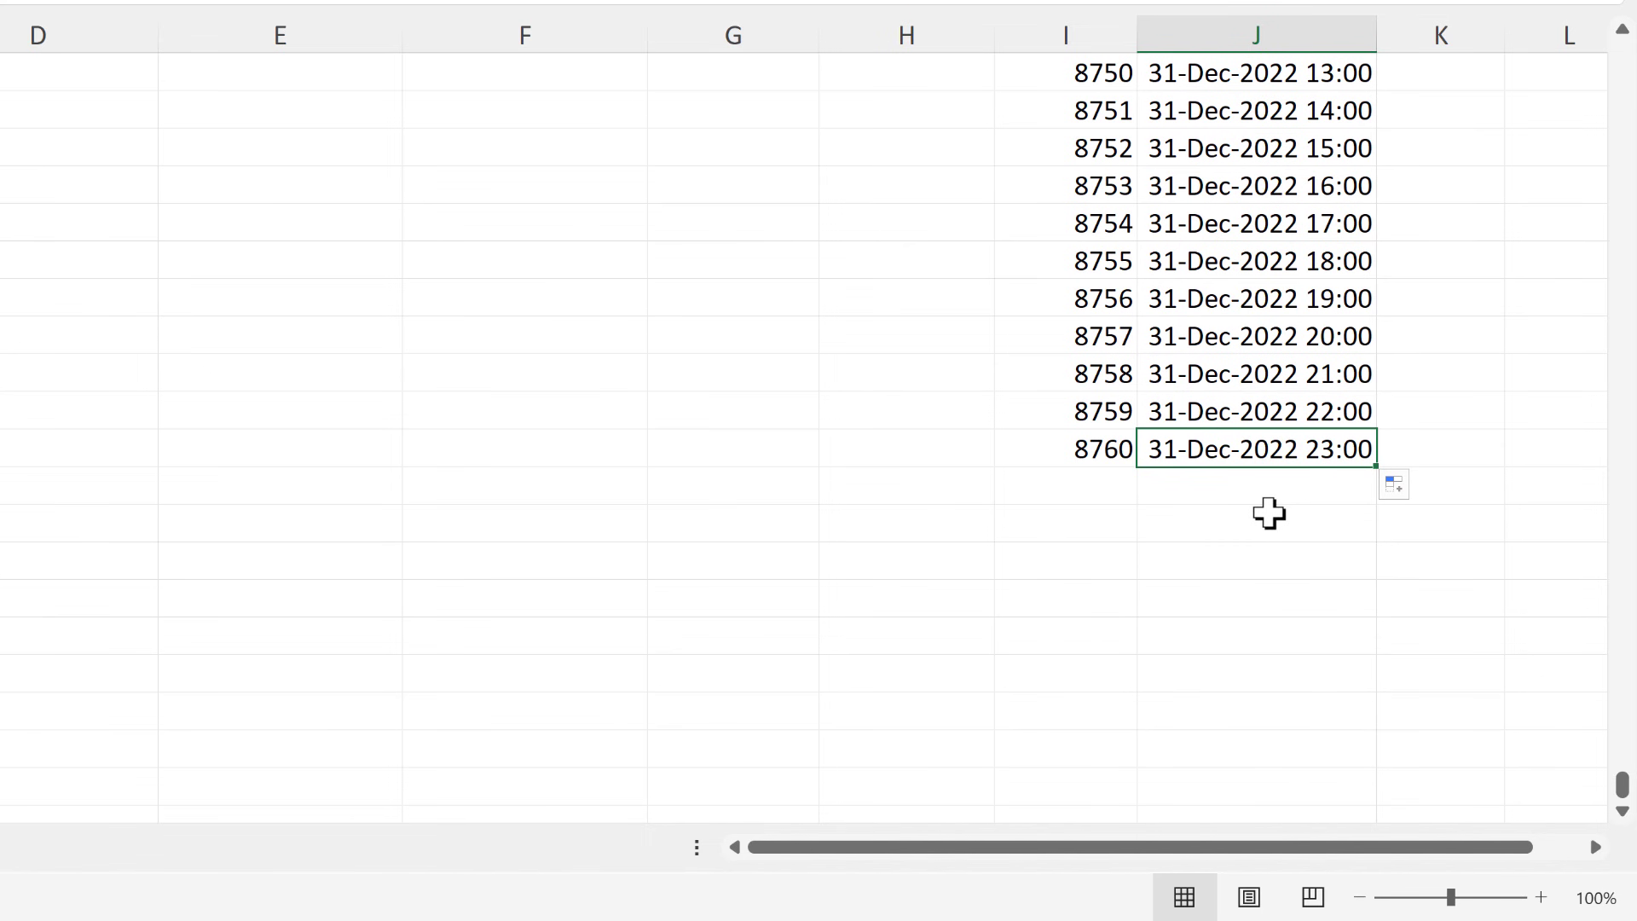
key(ctrl+Home)
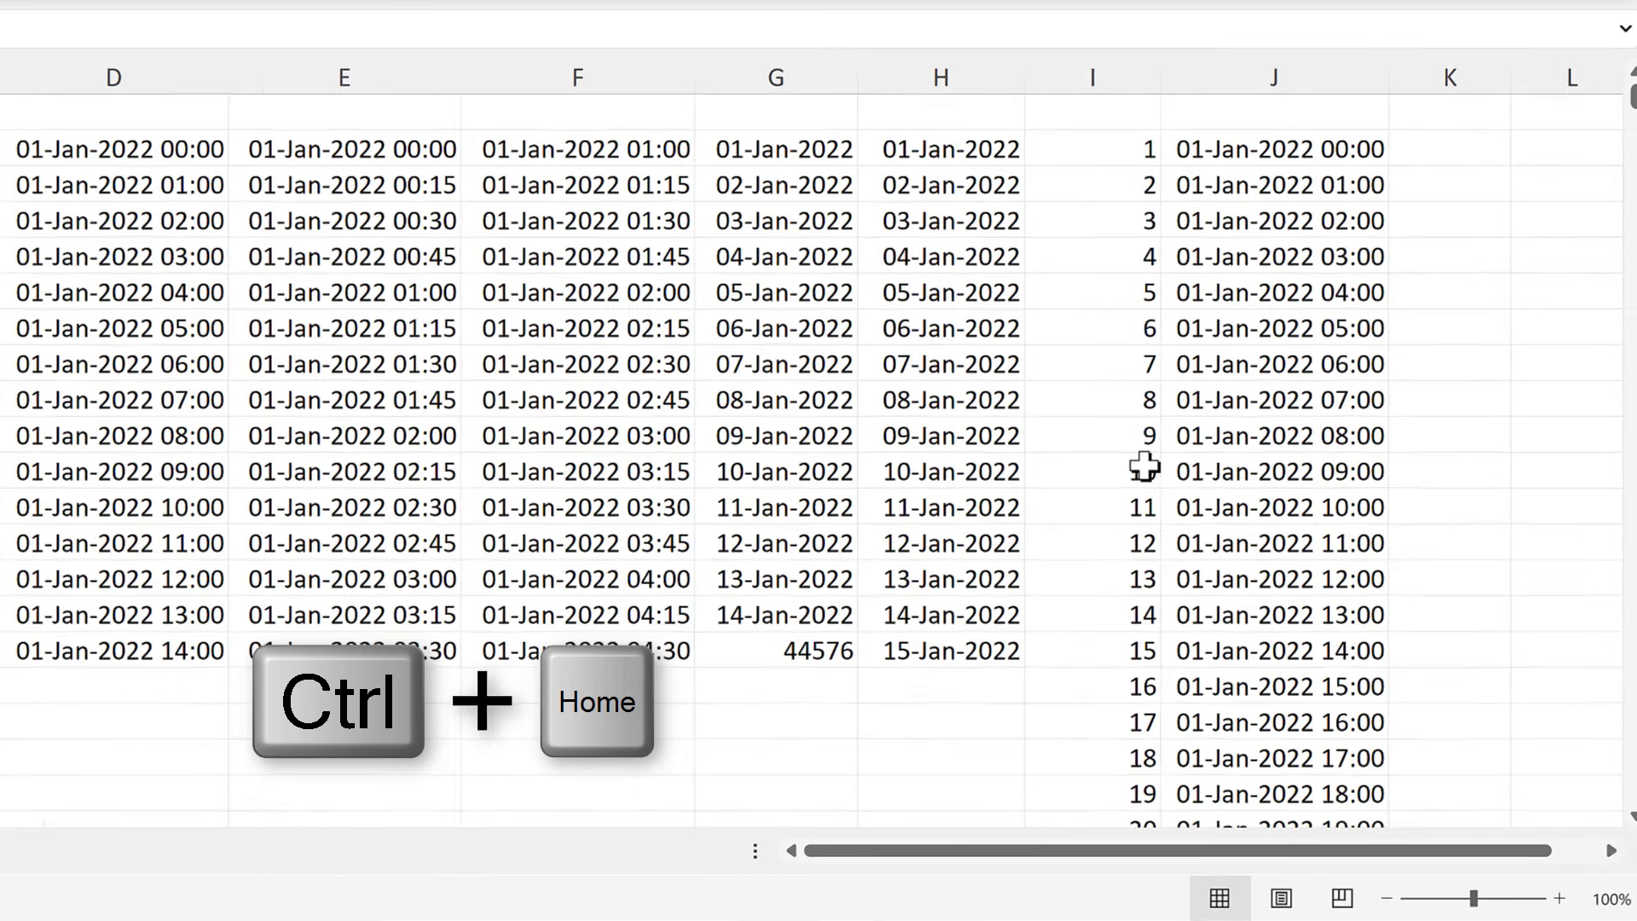